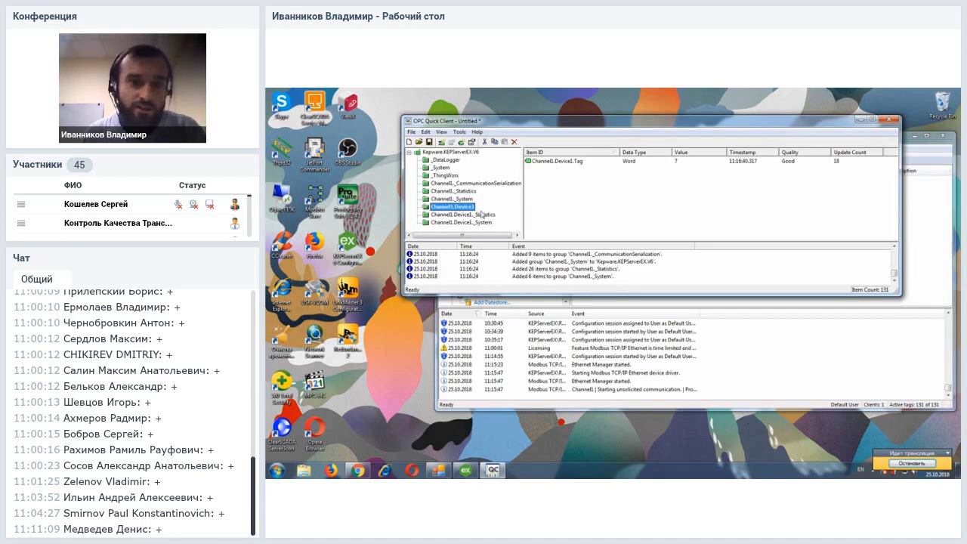
# Check the tag of Channel1.Device1 and its system items, and close the OPC Quick Client without saving
pyautogui.click(481, 216)
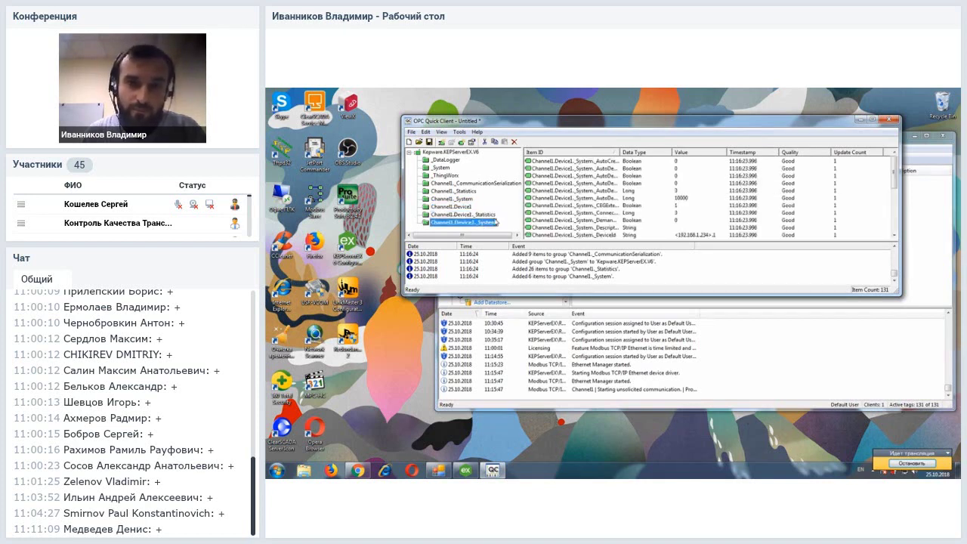
pyautogui.click(469, 208)
pyautogui.click(892, 119)
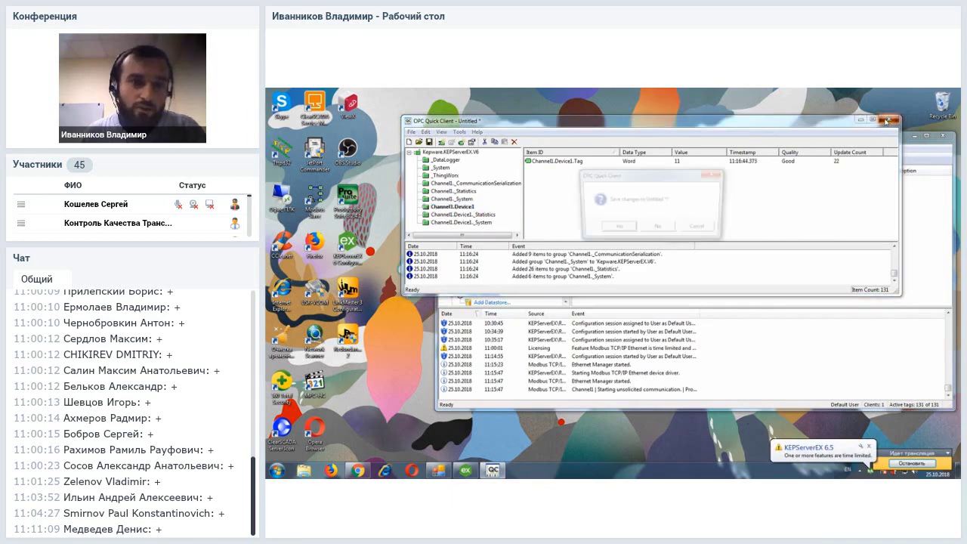
pyautogui.click(670, 231)
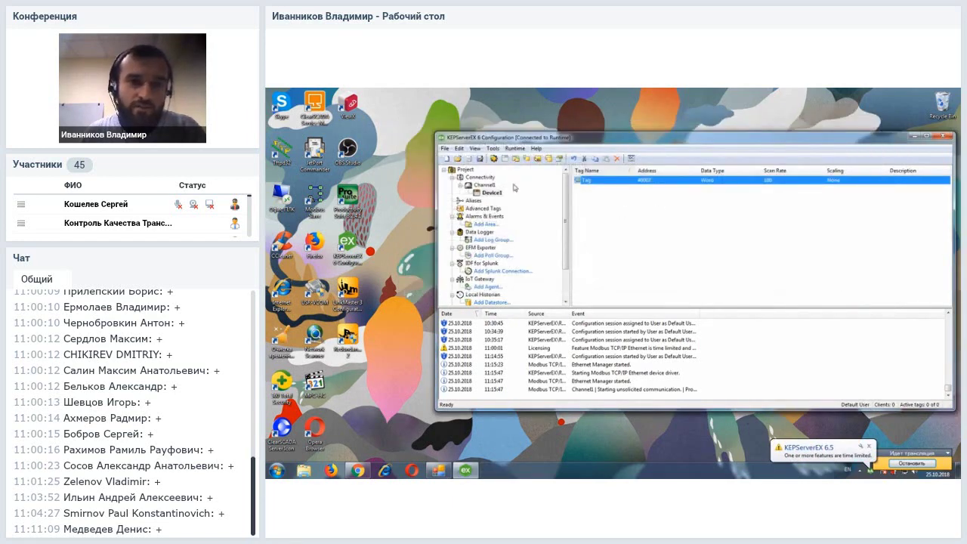
# Duplicate Channel1 together with its device under Connectivity, keeping the suggested channel name
pyautogui.click(486, 185)
pyautogui.rightClick(488, 188)
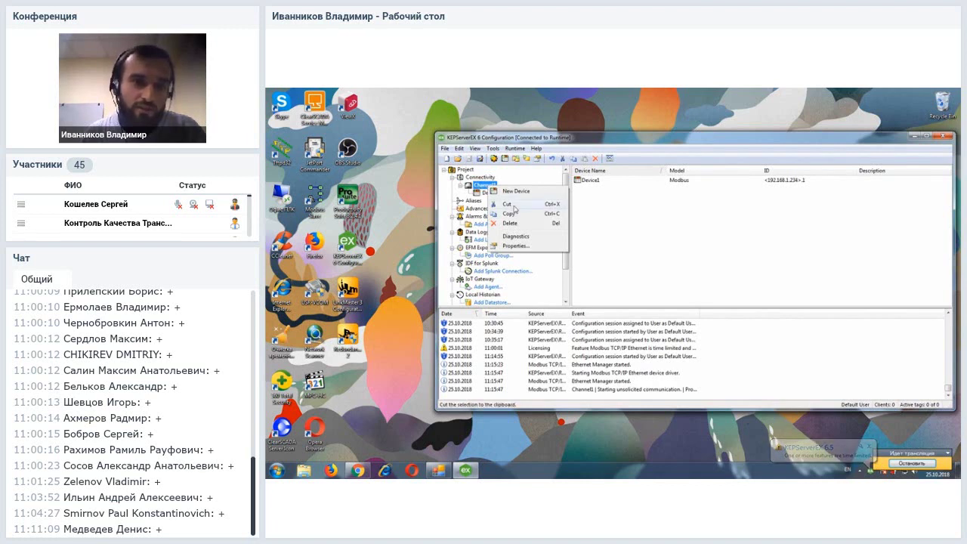
pyautogui.click(482, 184)
pyautogui.click(485, 177)
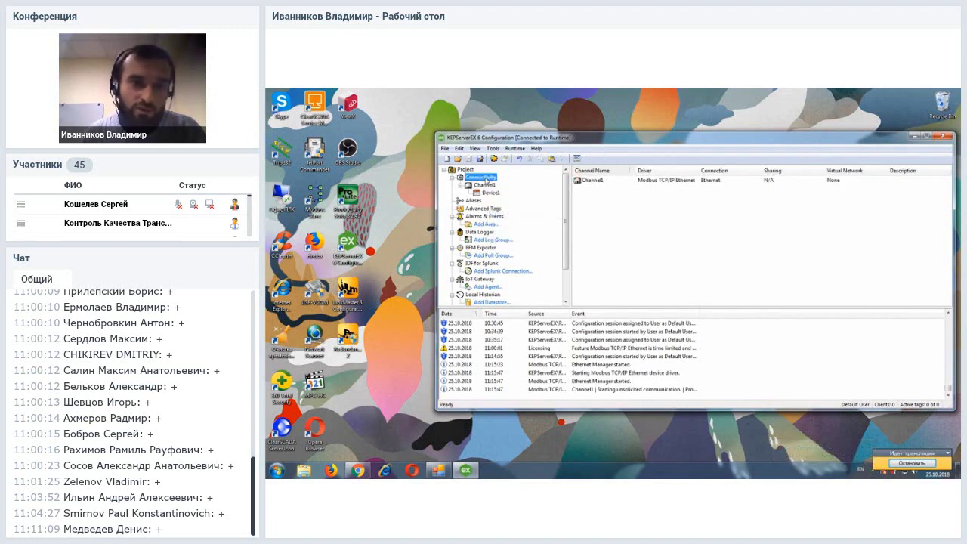
pyautogui.rightClick(486, 178)
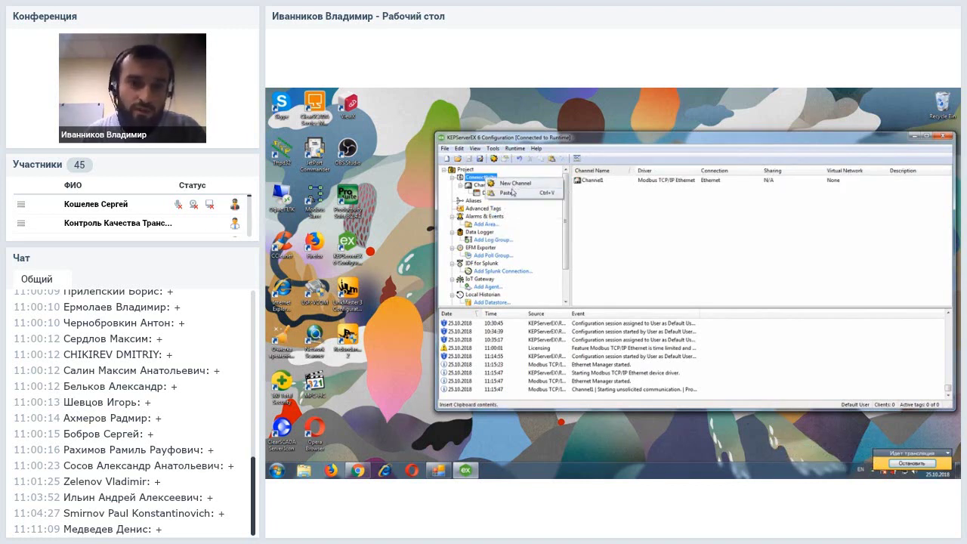
pyautogui.click(506, 193)
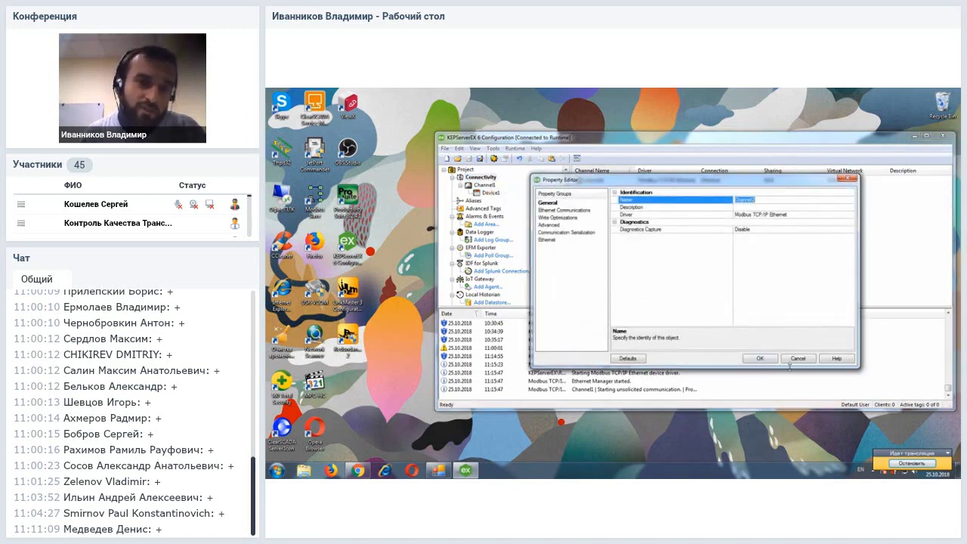
pyautogui.click(760, 358)
# Set the ID of Device1 in Channel2 to <192.168.1.235>.1 and apply the change
pyautogui.click(493, 209)
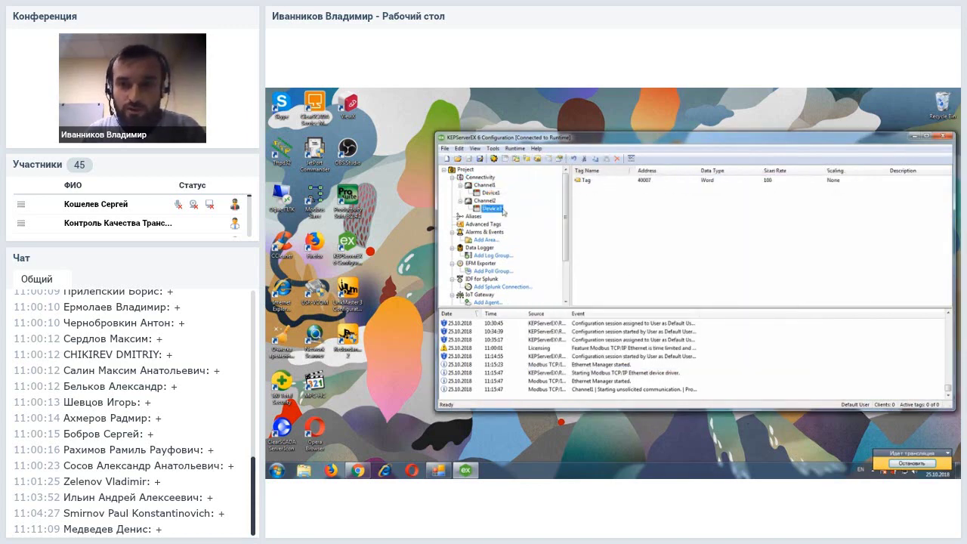
pyautogui.doubleClick(497, 212)
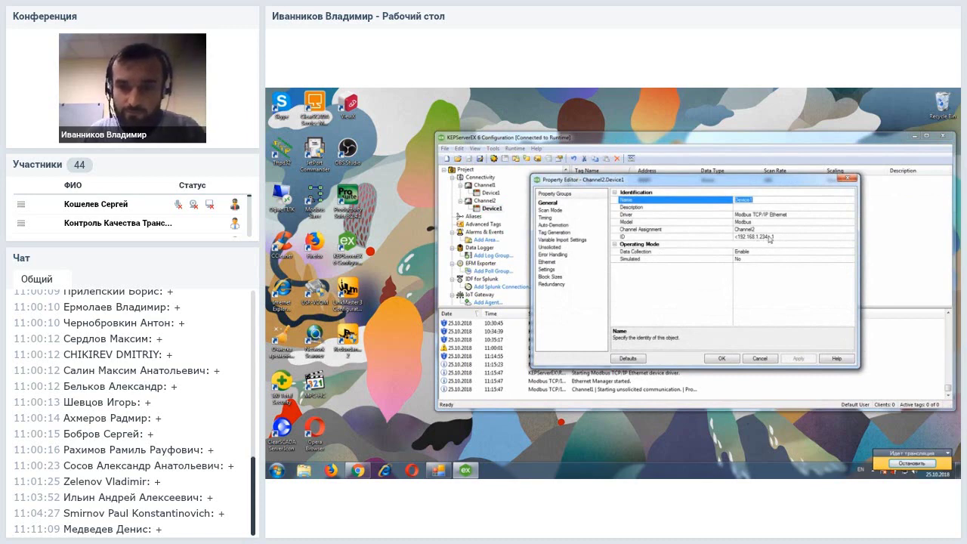
pyautogui.click(768, 237)
pyautogui.click(767, 237)
pyautogui.press('BackSpace')
pyautogui.write('5')
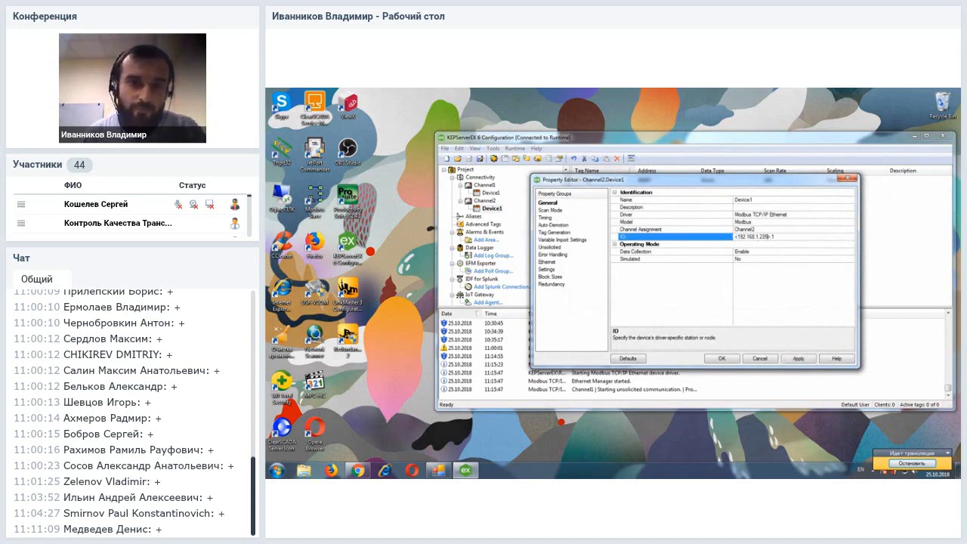
pyautogui.click(798, 358)
pyautogui.click(721, 358)
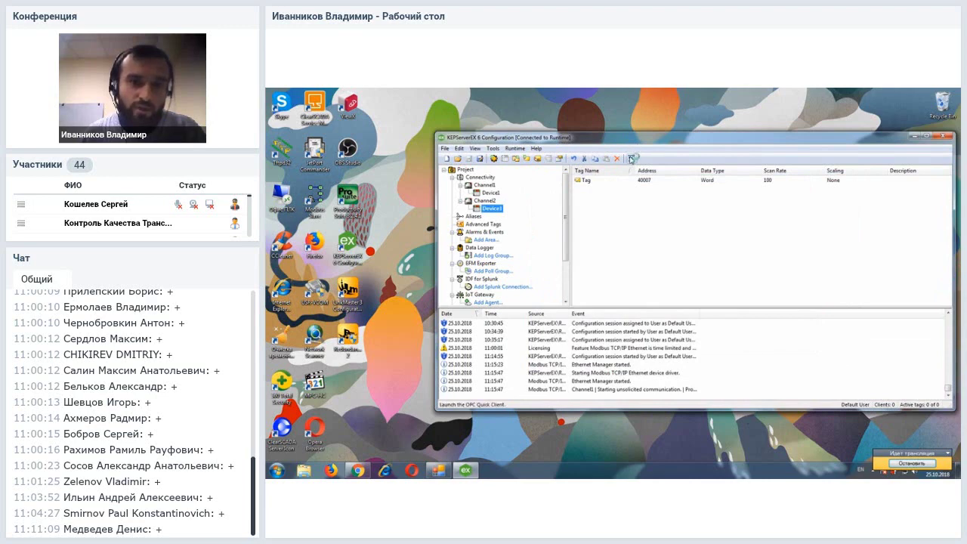
# Compare the live tag values of Channel1.Device1 and Channel2.Device1 in the OPC Quick Client, and close it
pyautogui.click(631, 159)
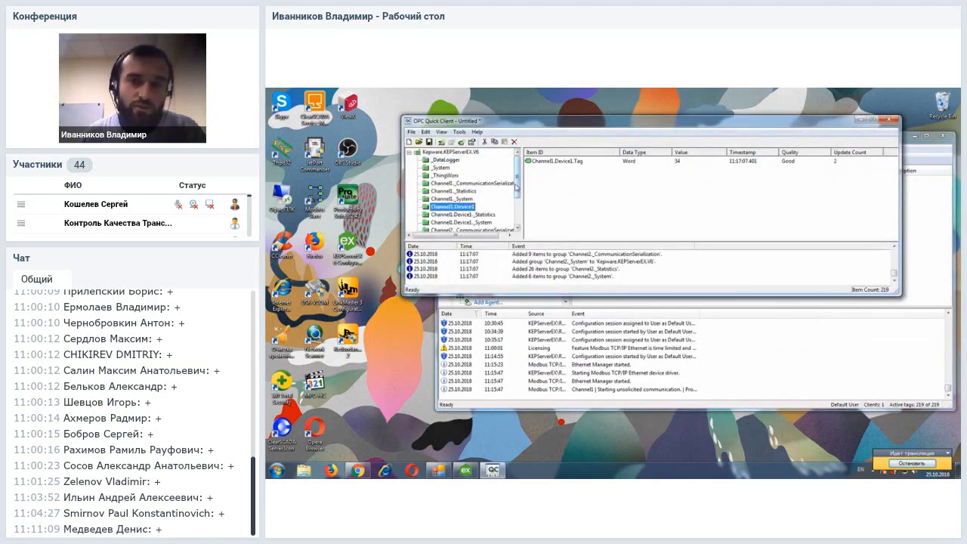
pyautogui.scroll(-2, 517, 189)
pyautogui.click(467, 216)
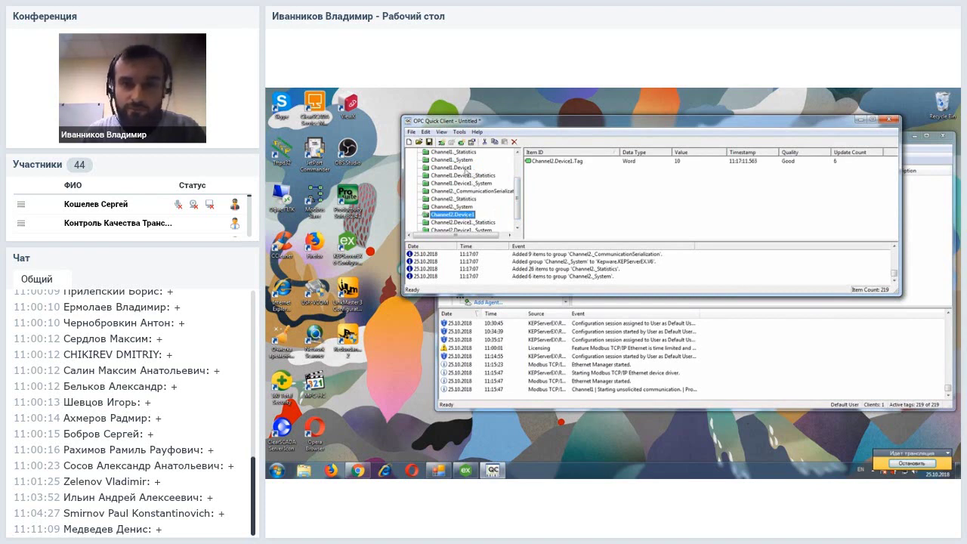
pyautogui.click(466, 170)
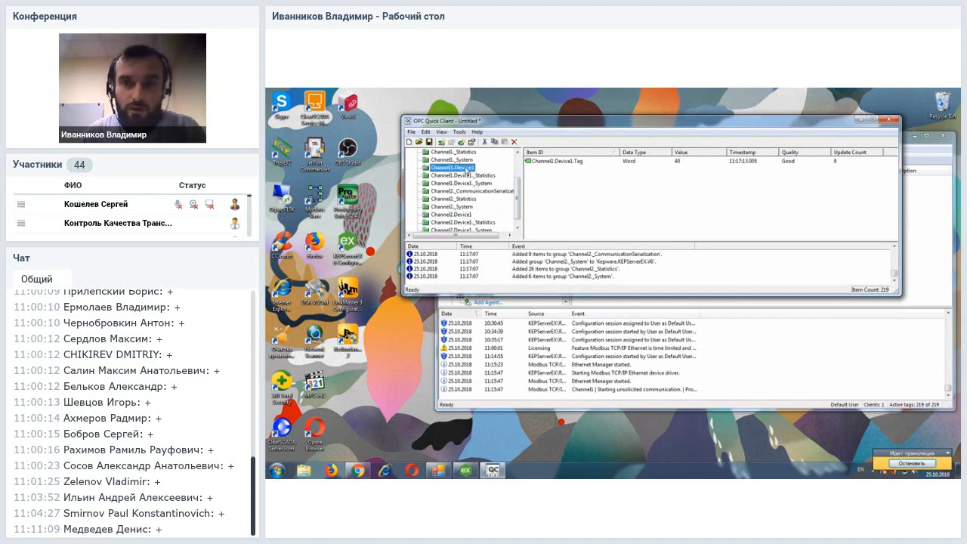
pyautogui.click(468, 217)
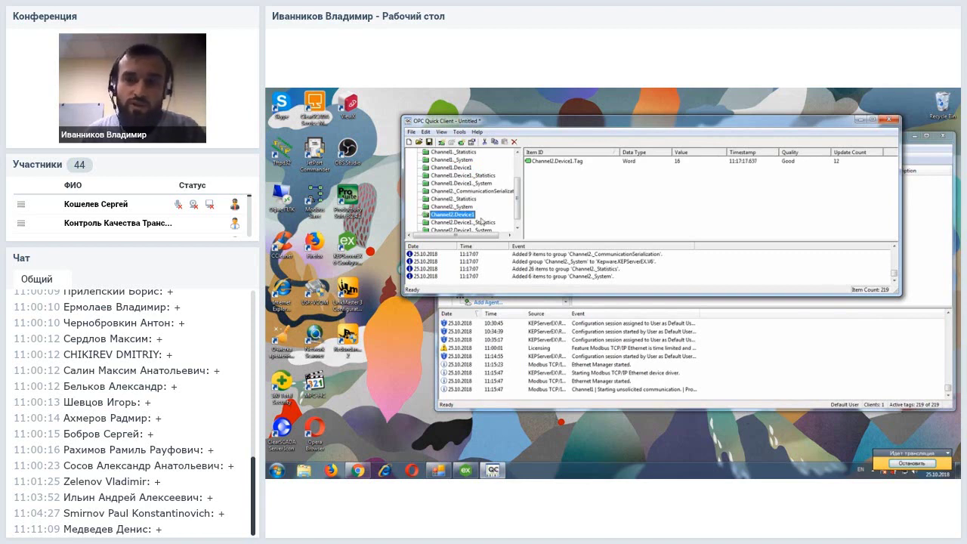
pyautogui.click(888, 121)
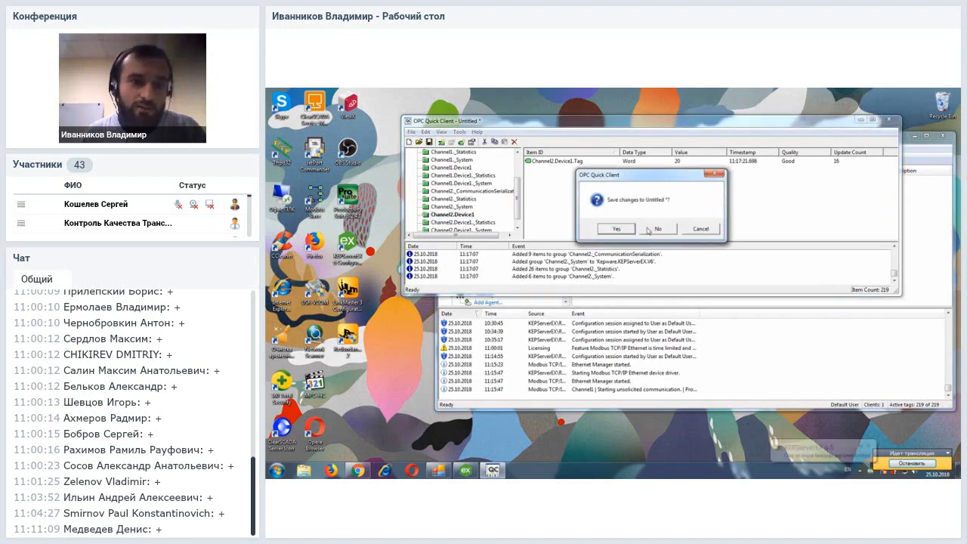
pyautogui.click(616, 229)
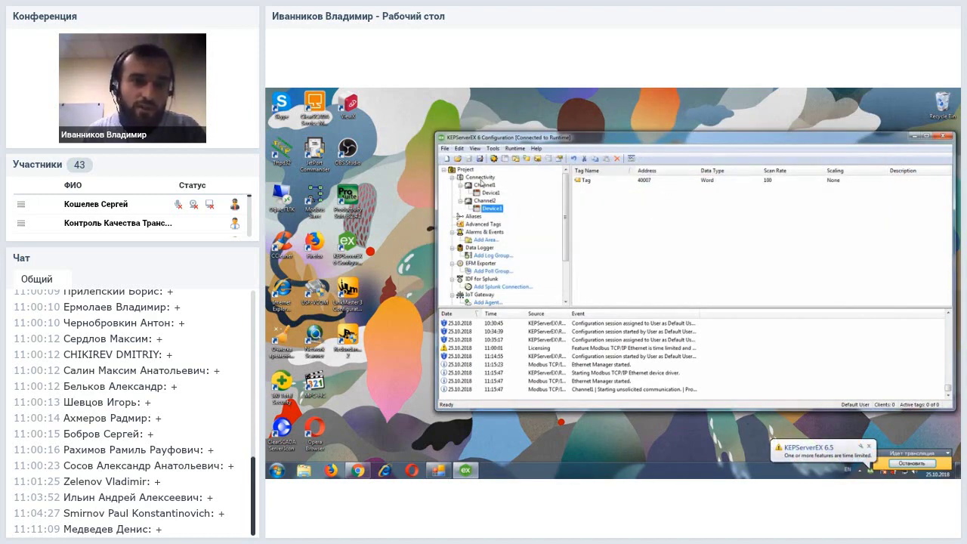
# Create a new channel of the Simulator type under Connectivity with all other settings left at their defaults
pyautogui.click(484, 179)
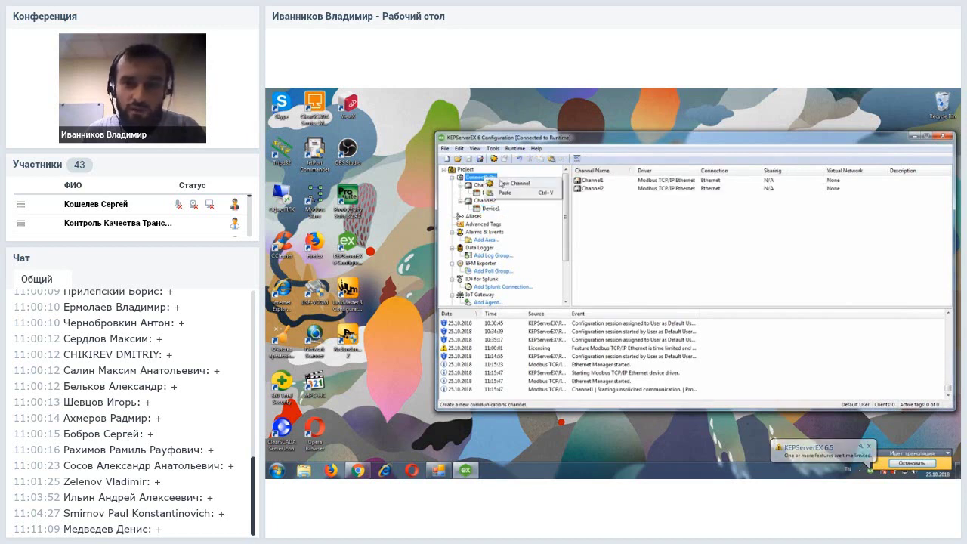
pyautogui.doubleClick(508, 185)
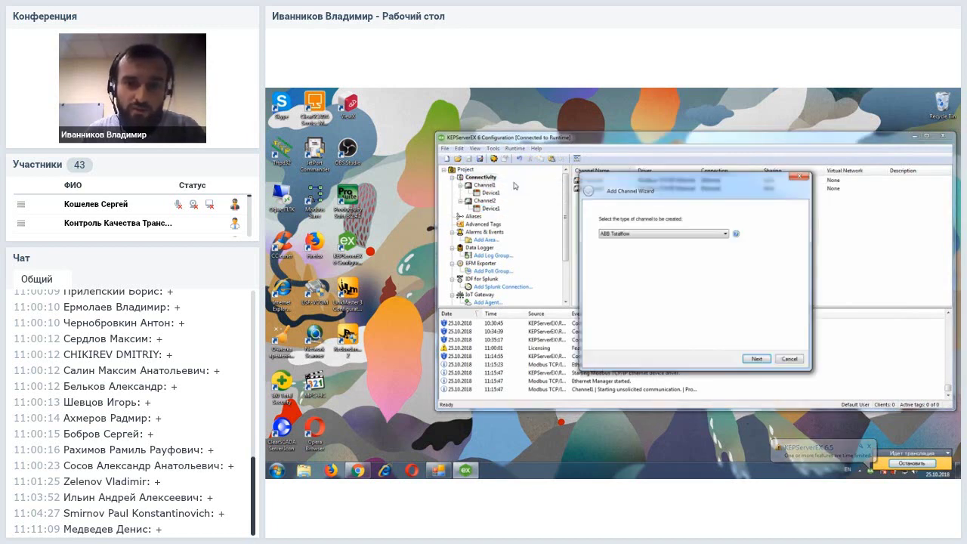
pyautogui.click(724, 234)
pyautogui.moveTo(726, 243); pyautogui.dragTo(727, 311)
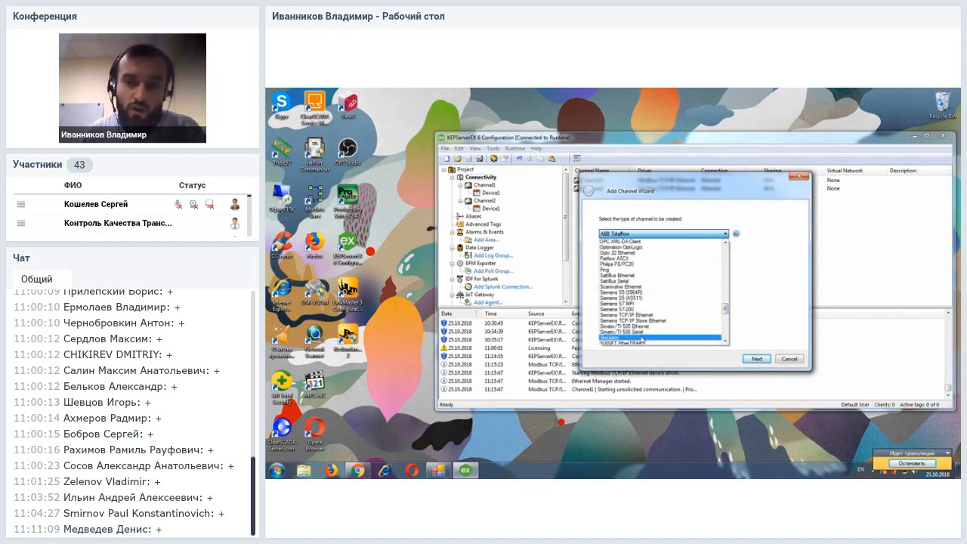
pyautogui.click(692, 338)
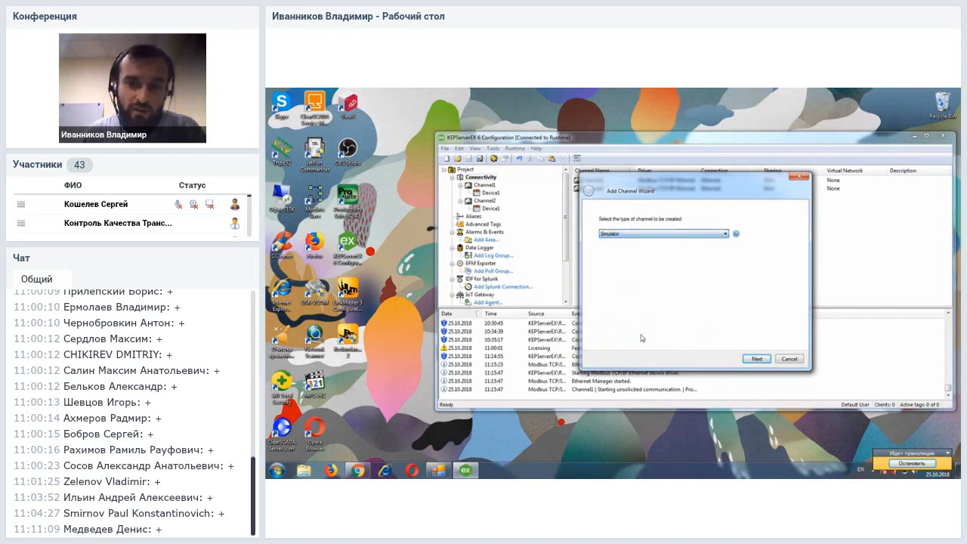
pyautogui.click(756, 359)
pyautogui.click(756, 360)
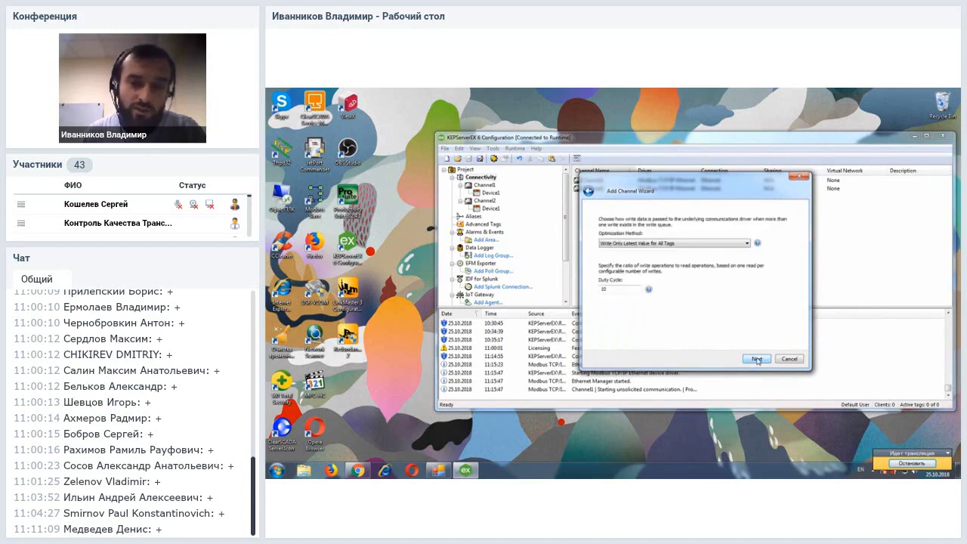
pyautogui.click(757, 360)
pyautogui.click(757, 359)
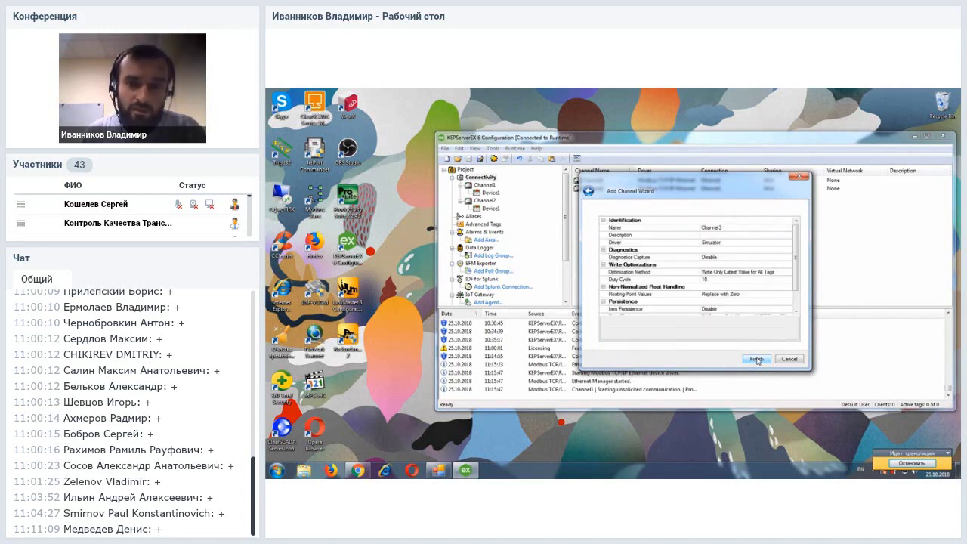
pyautogui.click(756, 359)
# Add a device to the Simulator channel, accepting the default name and settings
pyautogui.click(514, 226)
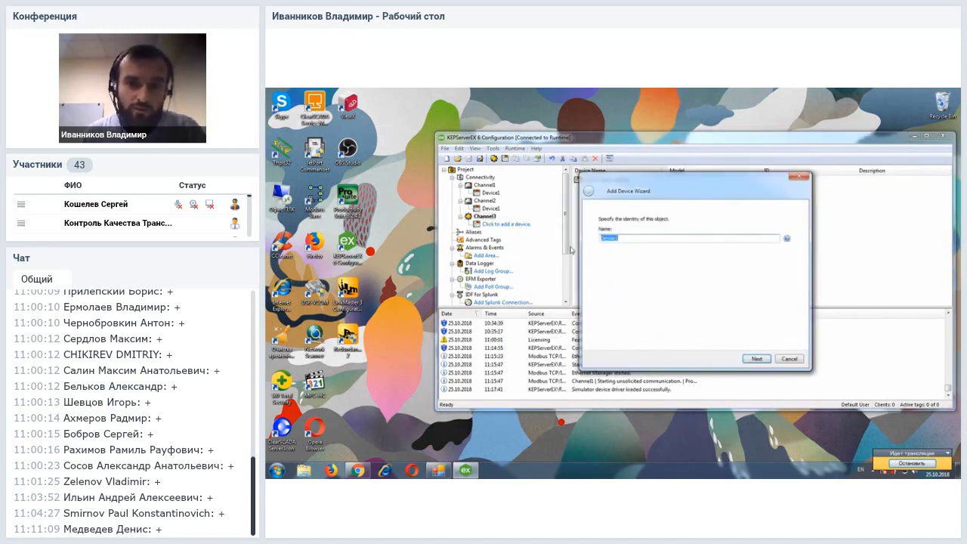
pyautogui.click(758, 359)
pyautogui.click(759, 361)
pyautogui.click(758, 359)
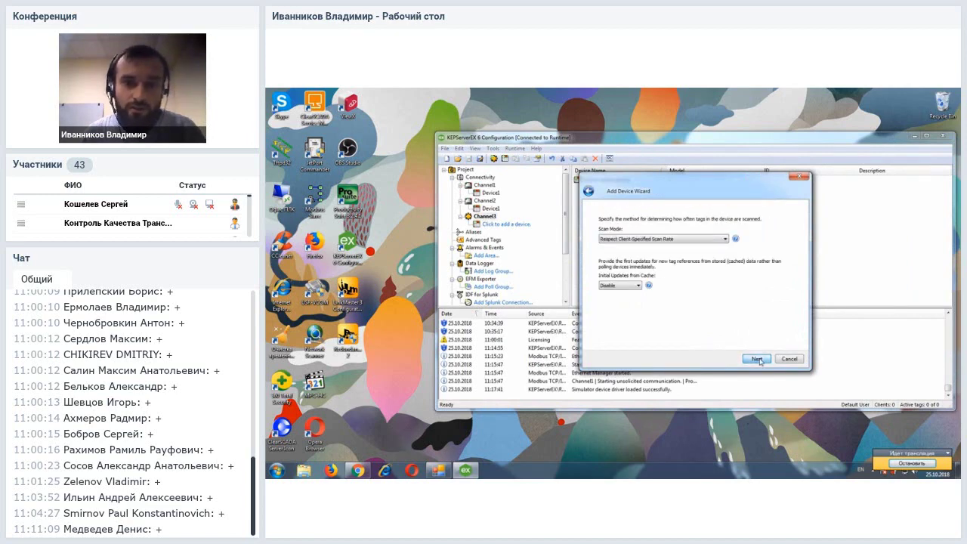
pyautogui.click(758, 360)
pyautogui.click(756, 359)
# Add a tag named Tag_1 with address K1 to the Simulator channel's device
pyautogui.click(615, 182)
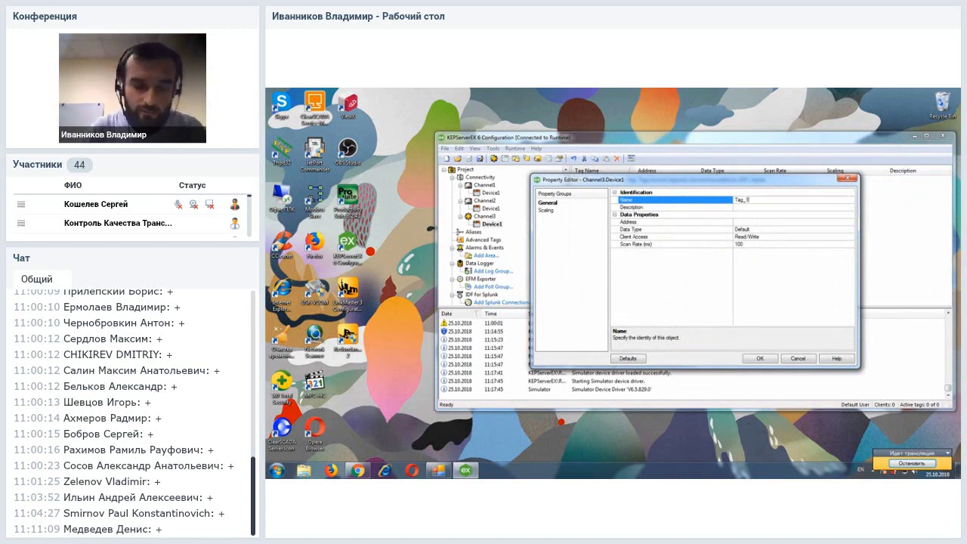
pyautogui.click(747, 222)
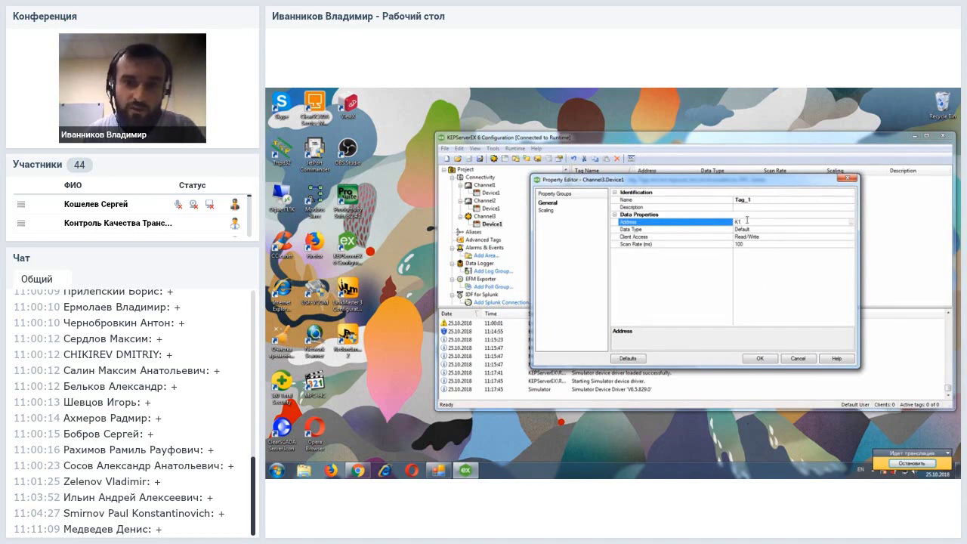
pyautogui.click(759, 358)
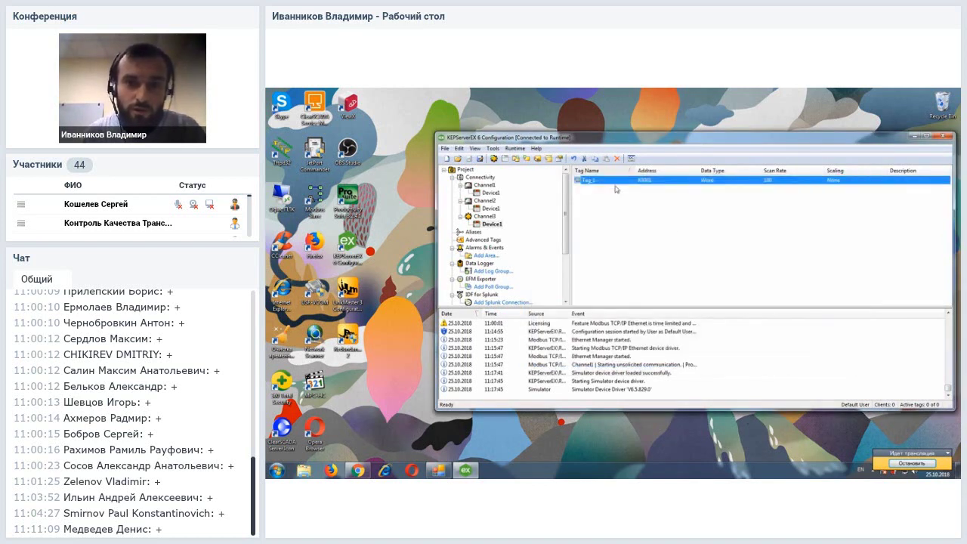
# Duplicate Tag_1 in the same device and set the copy's address to K0002
pyautogui.rightClick(621, 184)
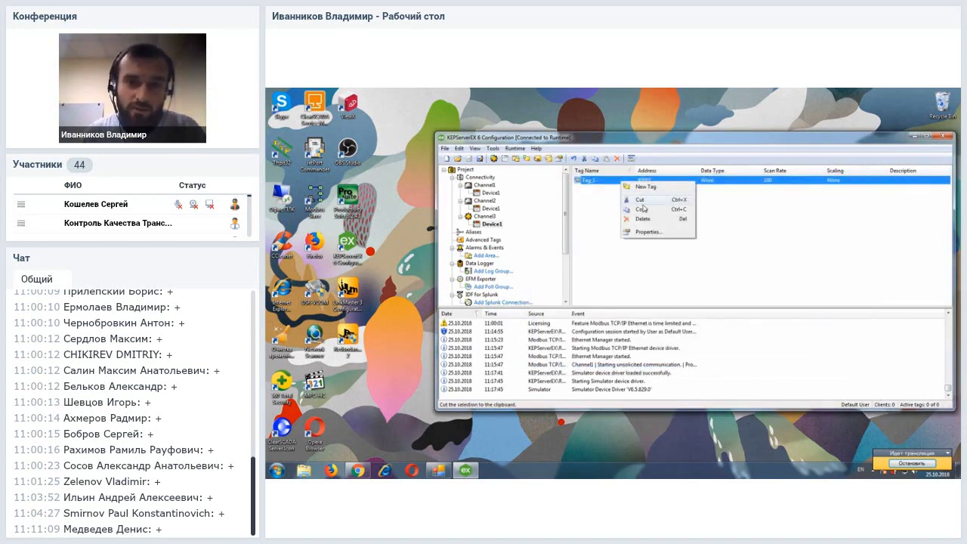
pyautogui.click(642, 210)
pyautogui.rightClick(637, 185)
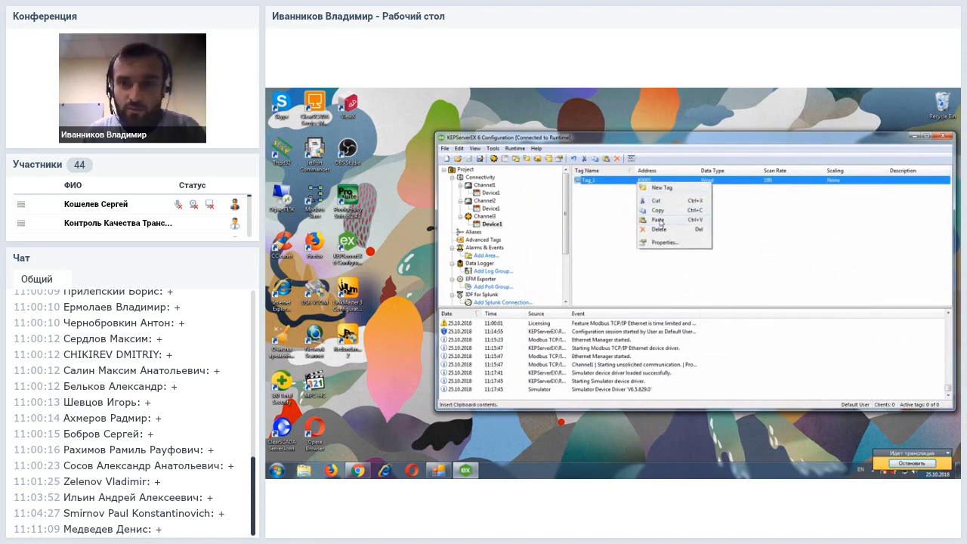
pyautogui.click(663, 220)
pyautogui.doubleClick(651, 191)
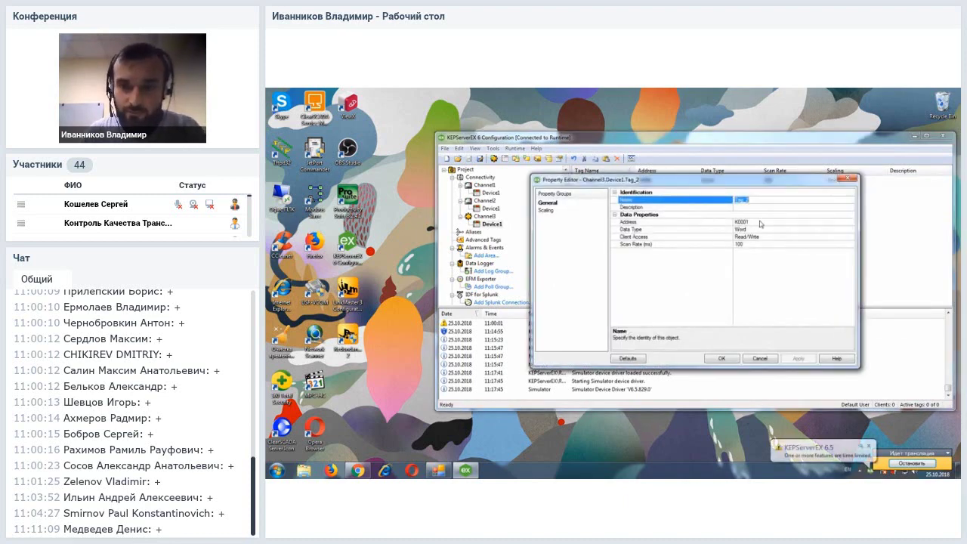
pyautogui.click(756, 221)
pyautogui.press('BackSpace')
pyautogui.write('2')
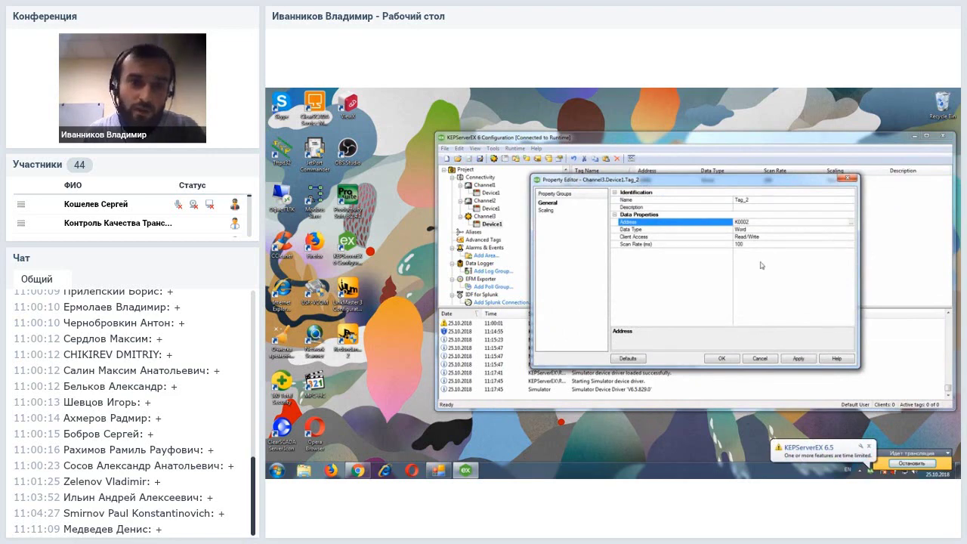
pyautogui.click(801, 359)
pyautogui.click(720, 358)
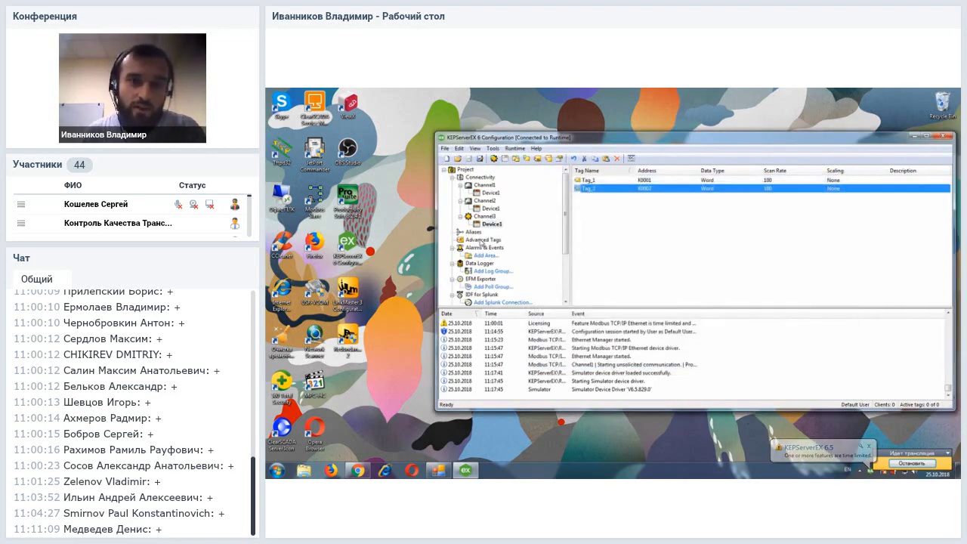
# Create an advanced tag of type Link and name it Link_1
pyautogui.click(482, 240)
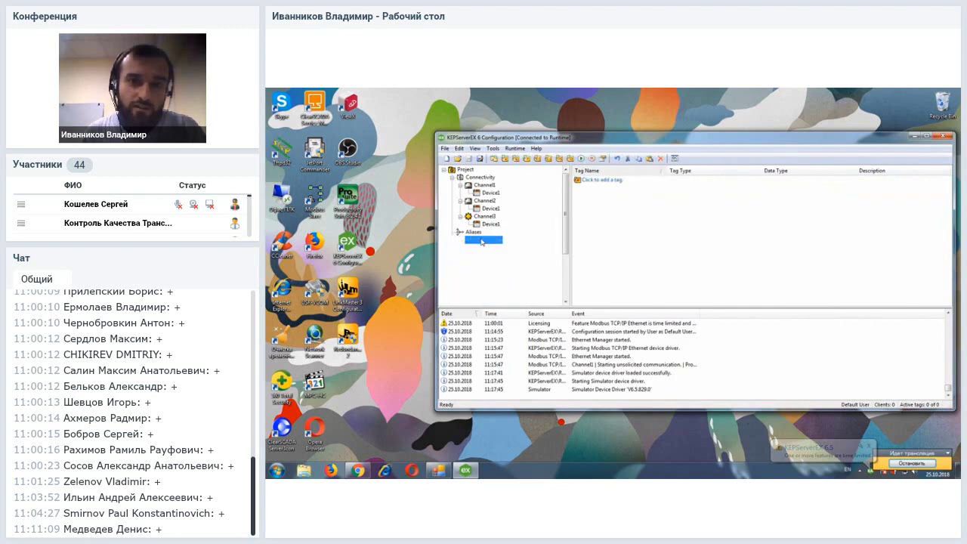
pyautogui.click(602, 181)
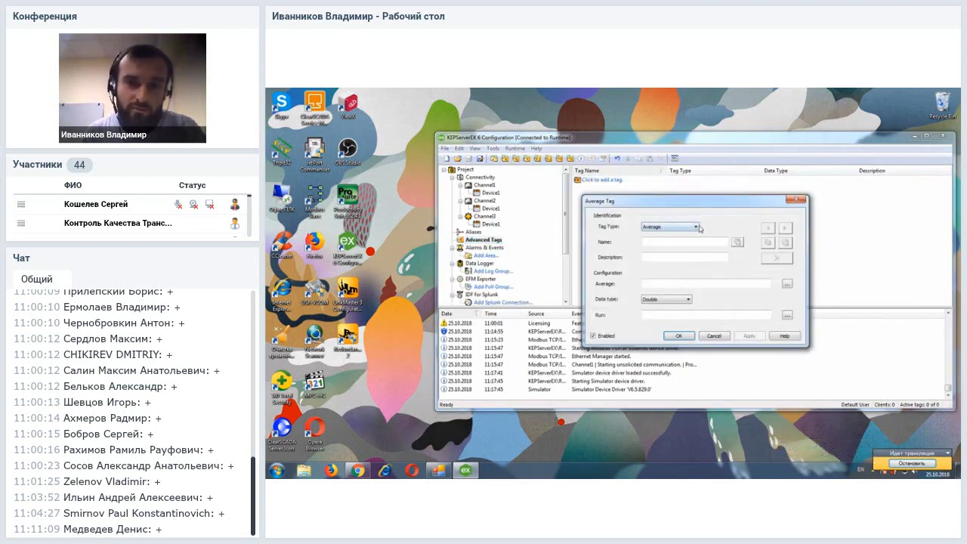
pyautogui.click(695, 227)
pyautogui.click(654, 266)
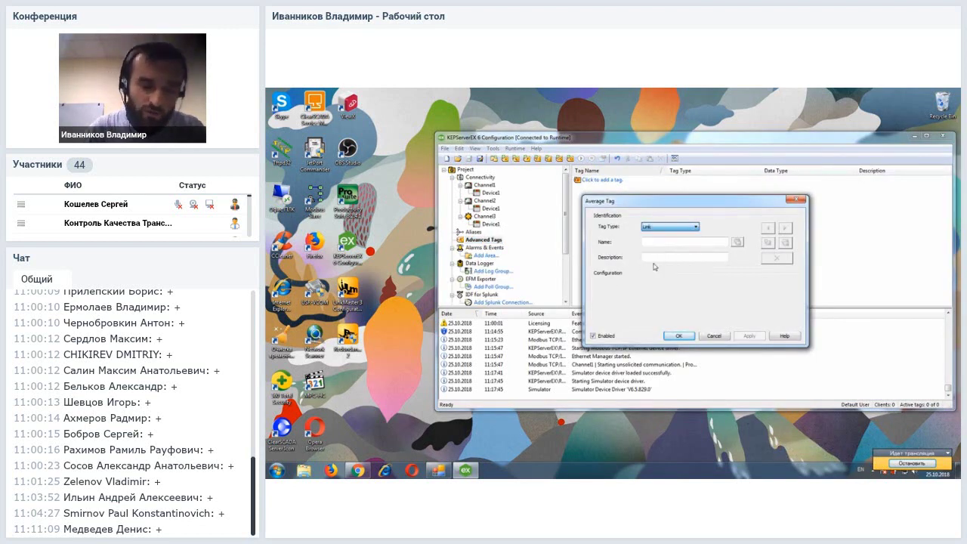
pyautogui.click(697, 240)
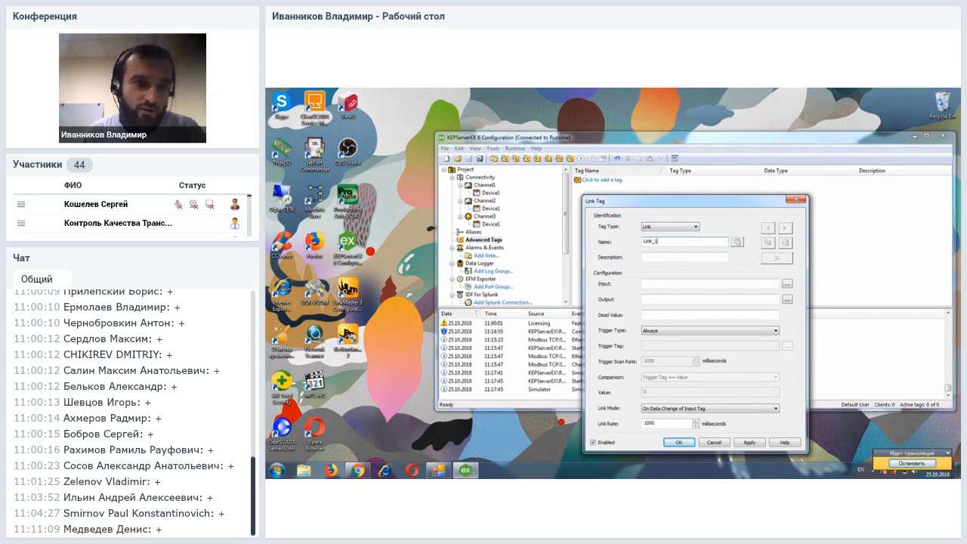
# Set the input of Link_1 to Channel1.Device1.Tag
pyautogui.click(787, 285)
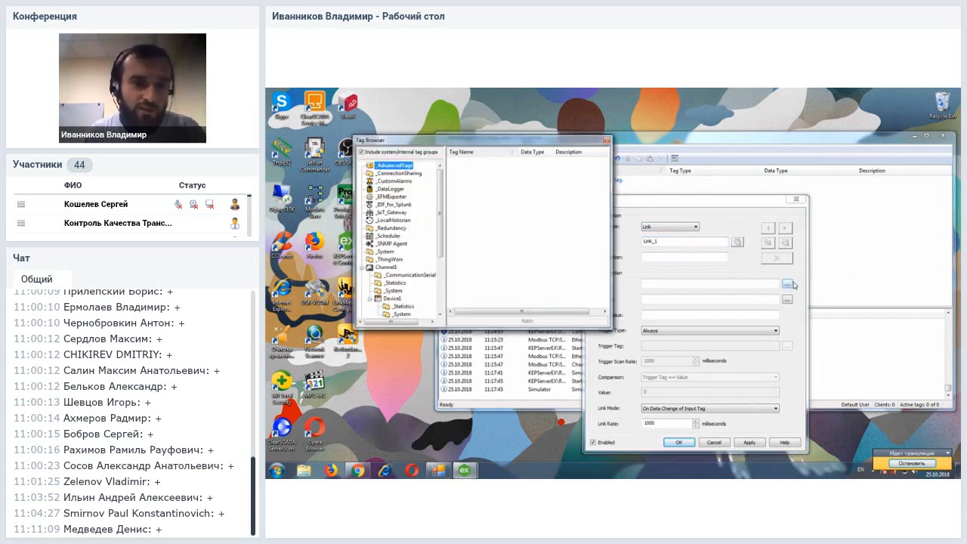
pyautogui.scroll(-3, 442, 179)
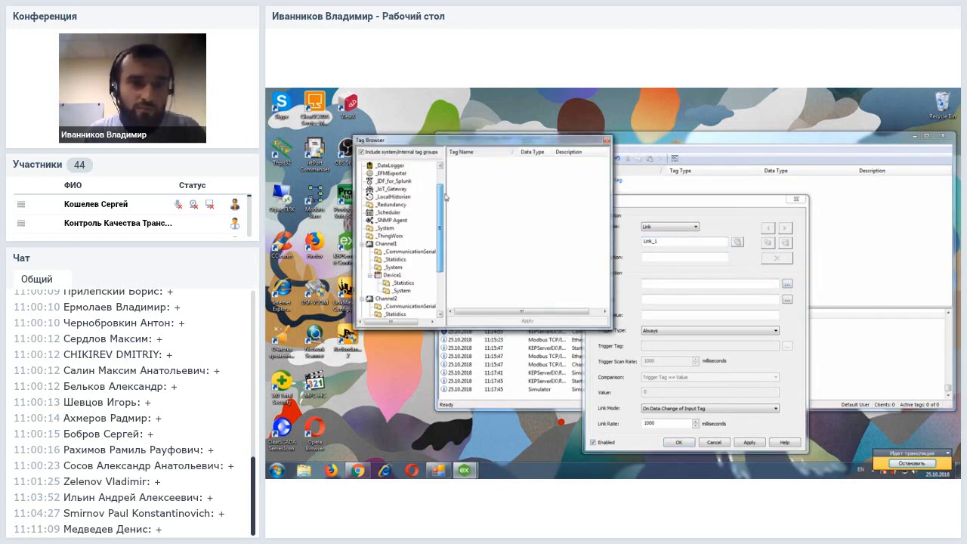
pyautogui.click(395, 244)
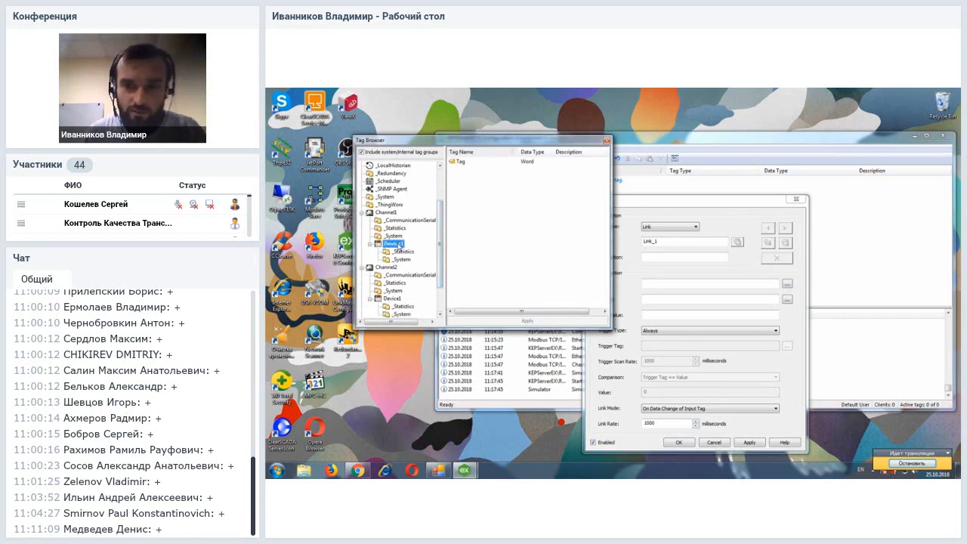
pyautogui.doubleClick(469, 163)
# Set the output of Link_1 to Channel3.Device1.Tag_1 and save the link tag
pyautogui.click(787, 299)
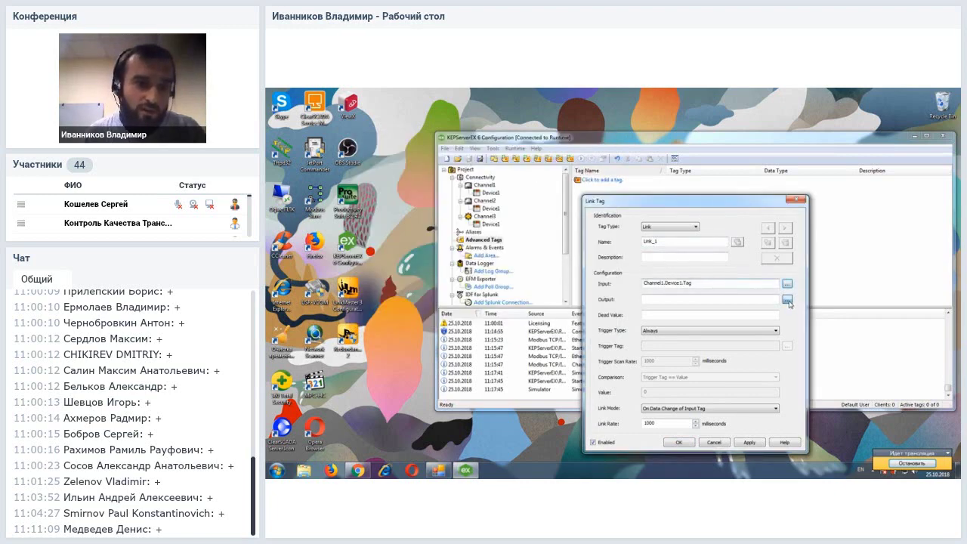
pyautogui.moveTo(442, 234); pyautogui.dragTo(445, 255)
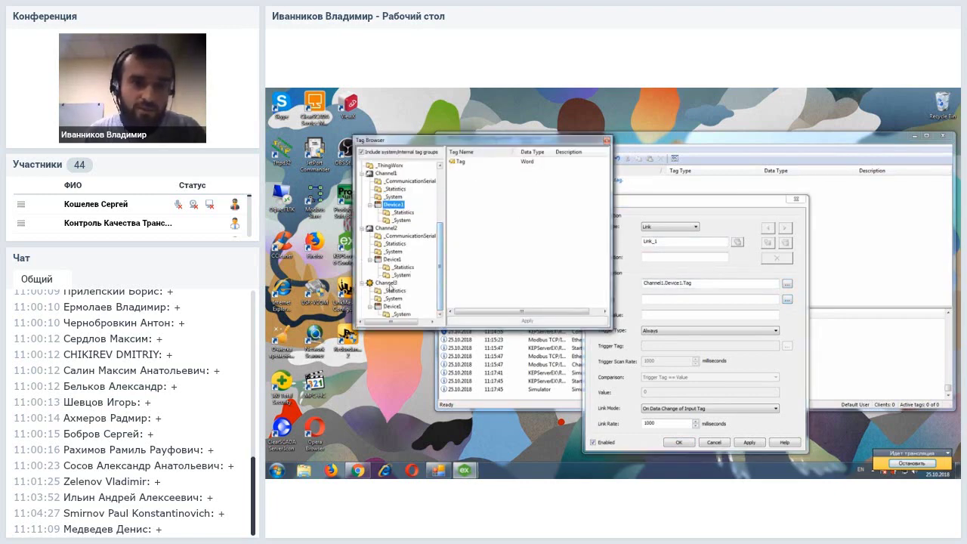
pyautogui.click(393, 308)
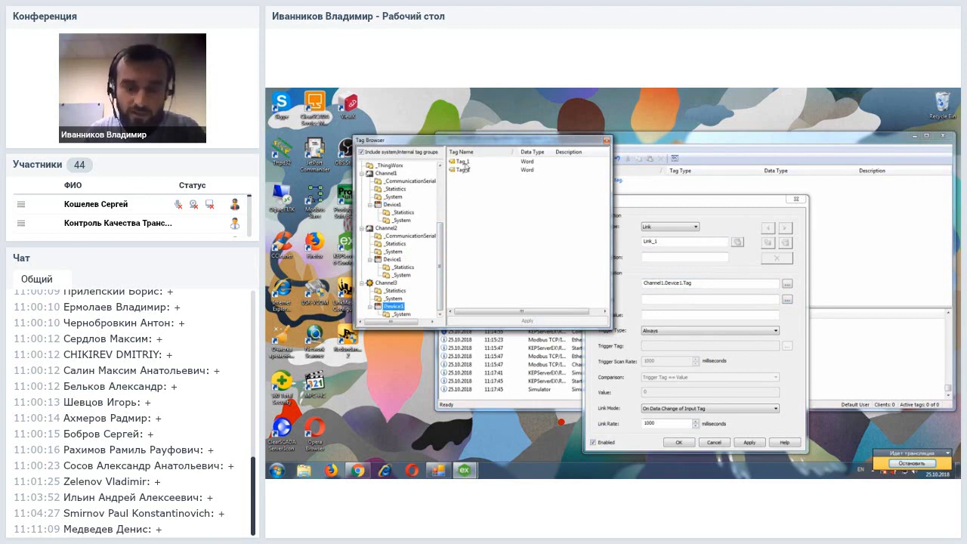
pyautogui.doubleClick(462, 162)
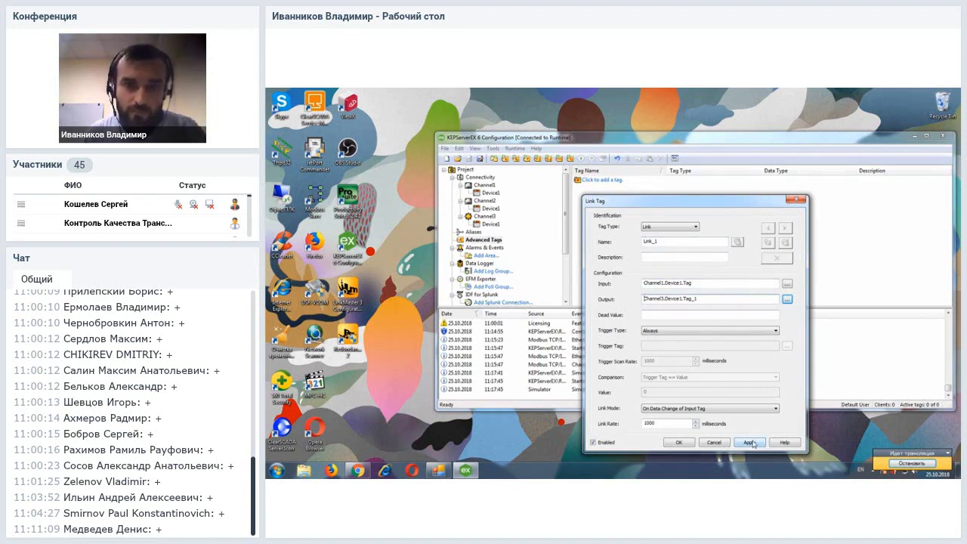
pyautogui.click(750, 443)
pyautogui.click(679, 443)
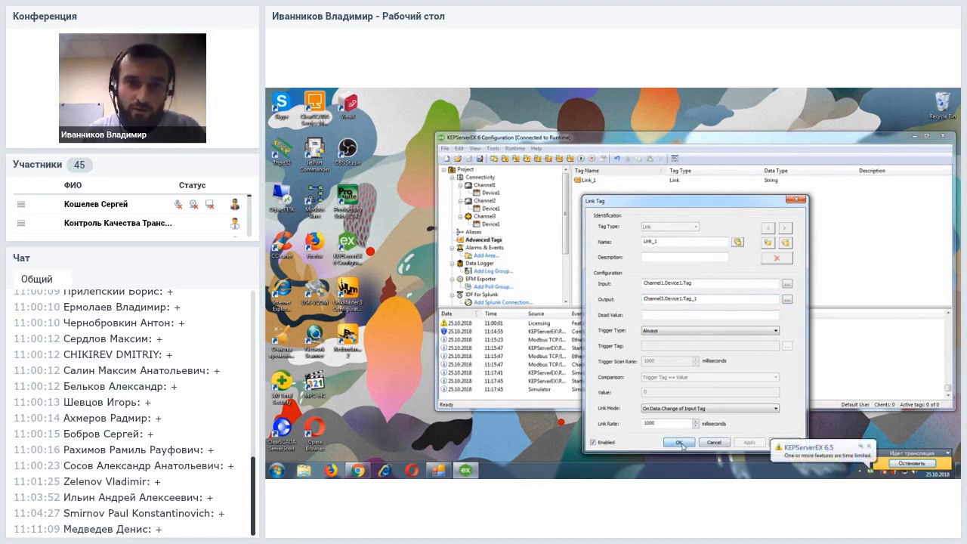
# Duplicate the Link_1 tag within Advanced Tags
pyautogui.rightClick(606, 182)
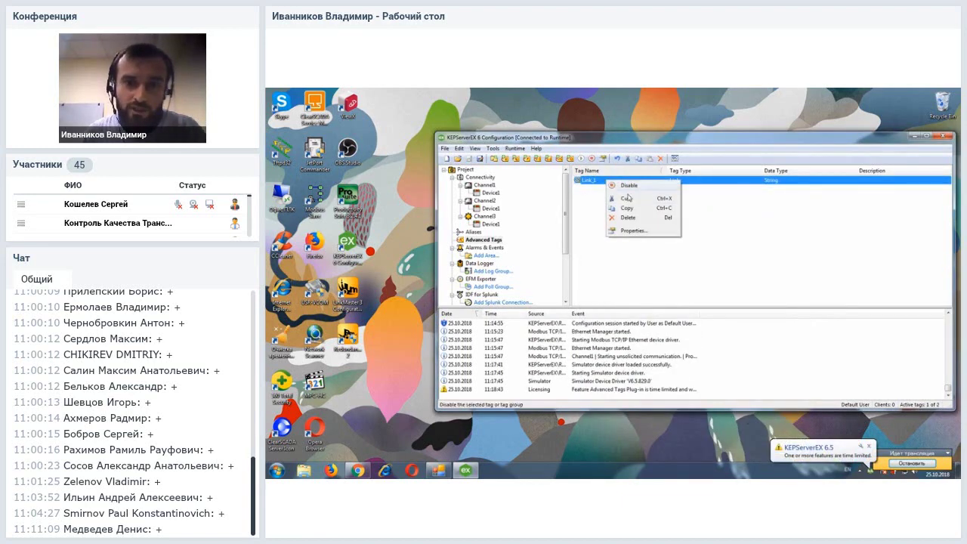
pyautogui.click(628, 209)
pyautogui.rightClick(607, 181)
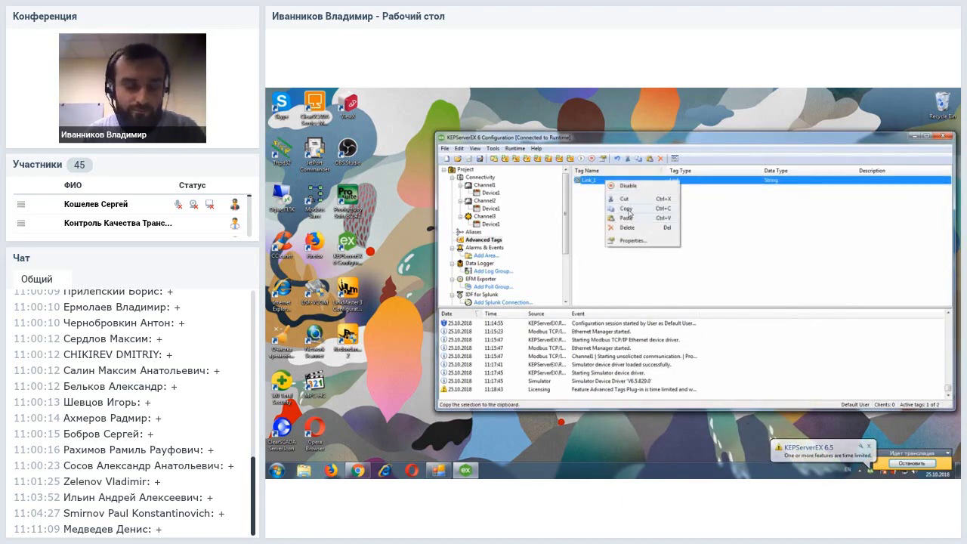
pyautogui.press('Escape')
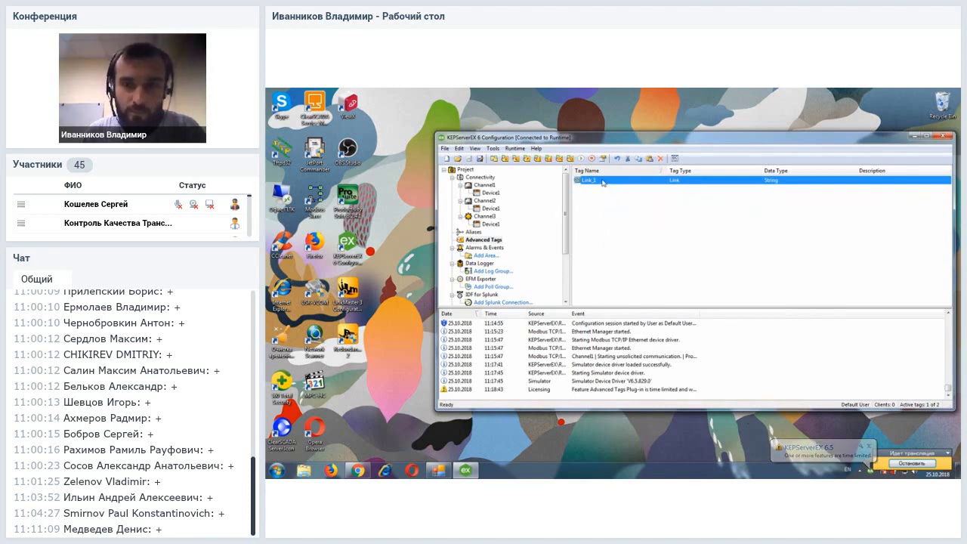
pyautogui.hotkey('ctrl', 'v')
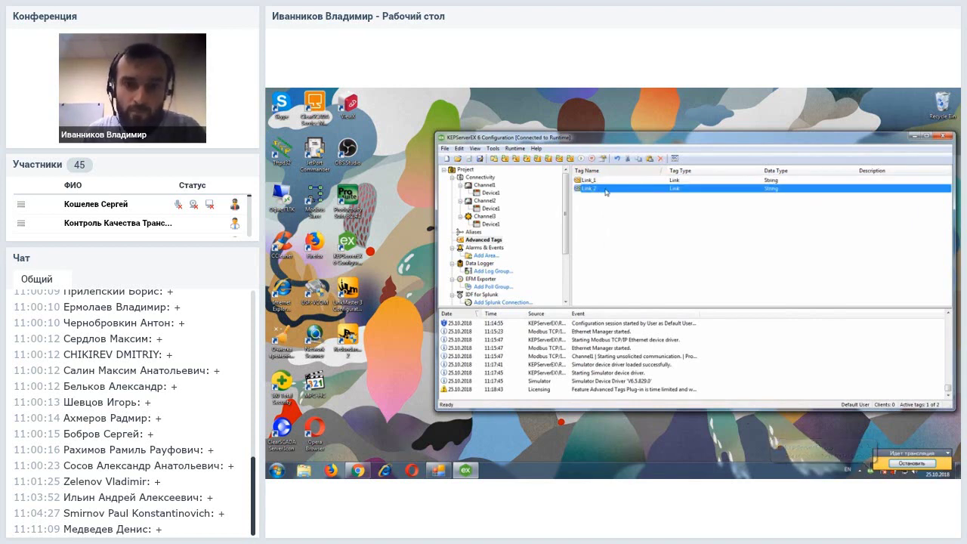
# Set the copied link tag's input to Channel2.Device1.Tag and its output to Channel3.Device1.Tag_2, and save it
pyautogui.doubleClick(649, 191)
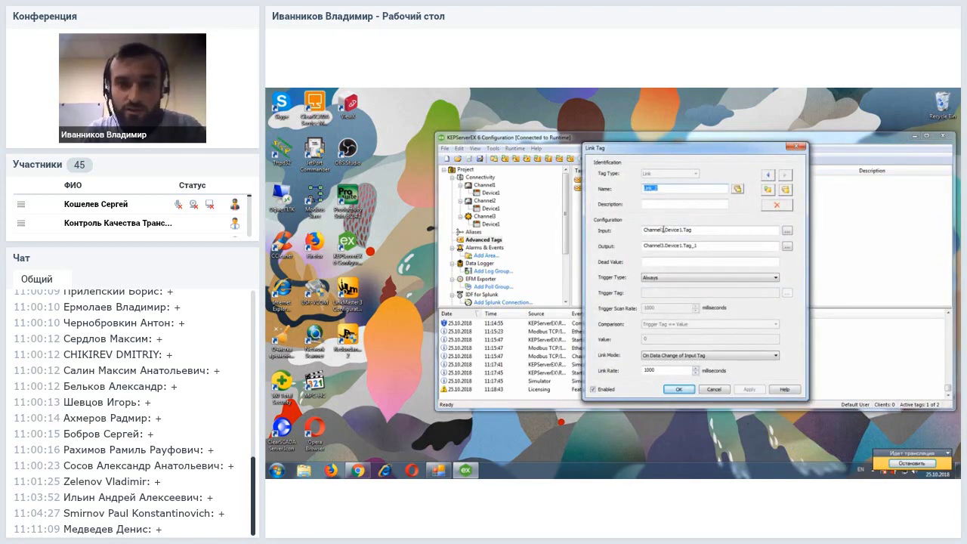
pyautogui.click(664, 229)
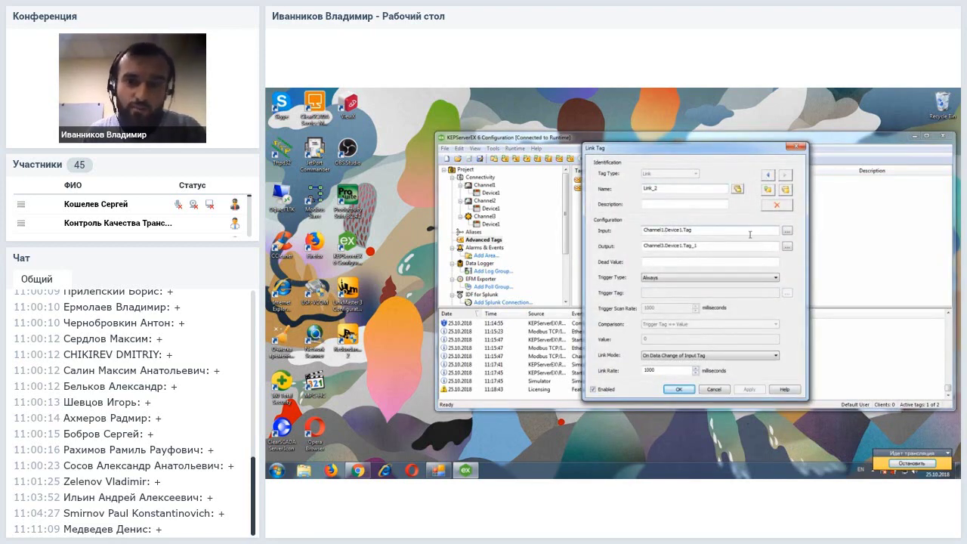
pyautogui.press('BackSpace')
pyautogui.write('2')
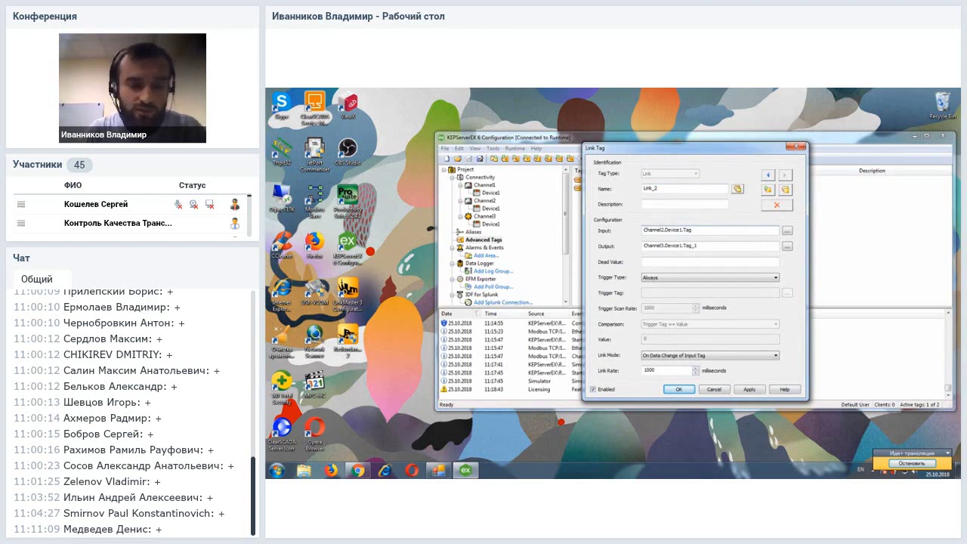
pyautogui.click(702, 246)
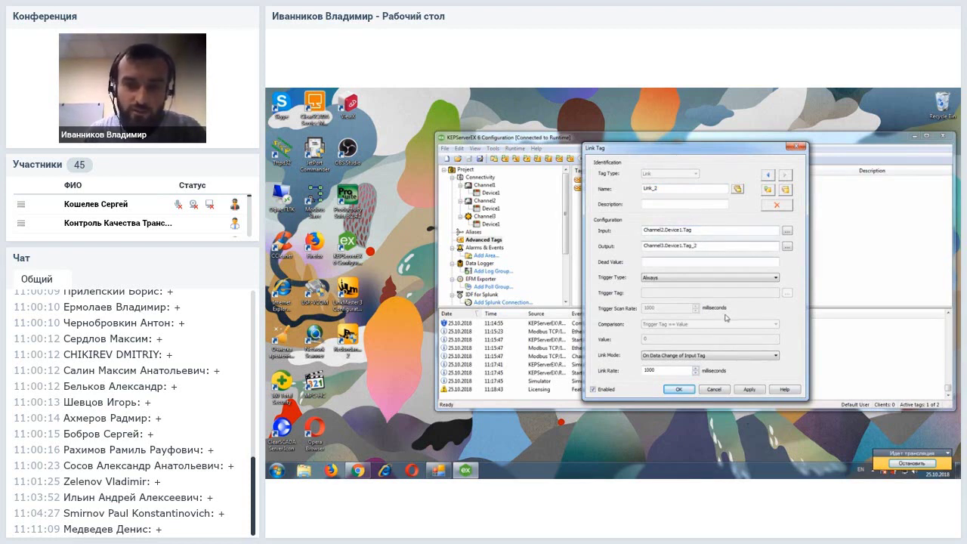
pyautogui.click(750, 388)
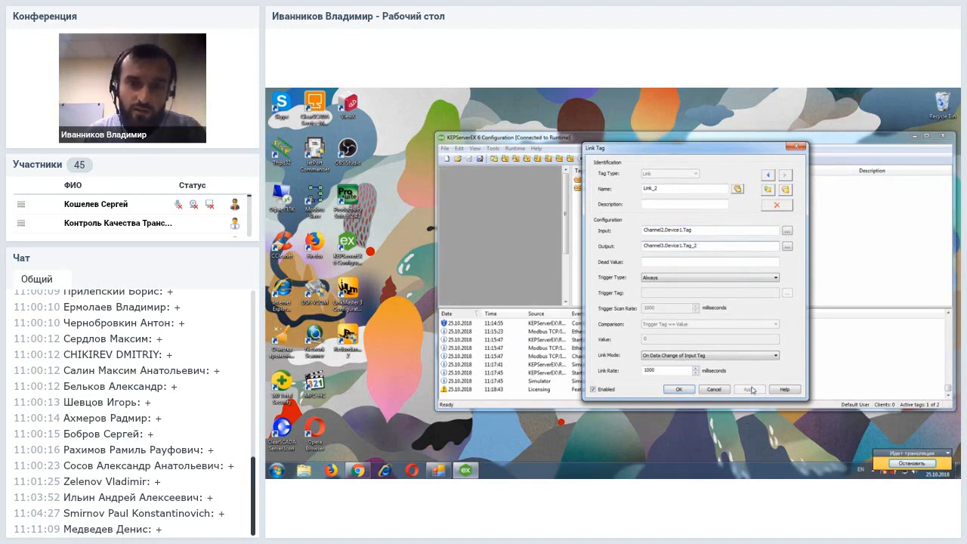
pyautogui.click(680, 390)
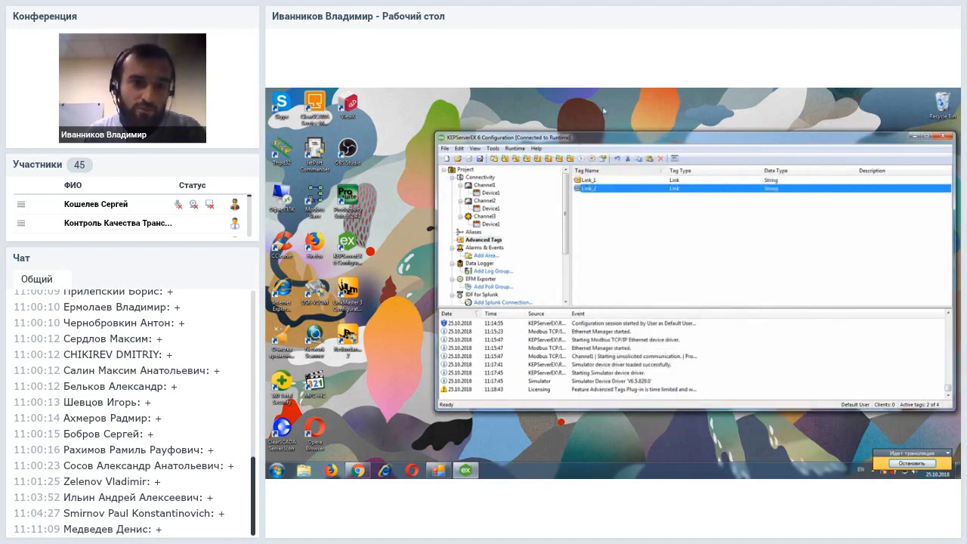
# Check the live values of the Channel3.Device1 tags in OPC Quick Client, and close it without saving
pyautogui.click(676, 158)
pyautogui.scroll(-4, 508, 195)
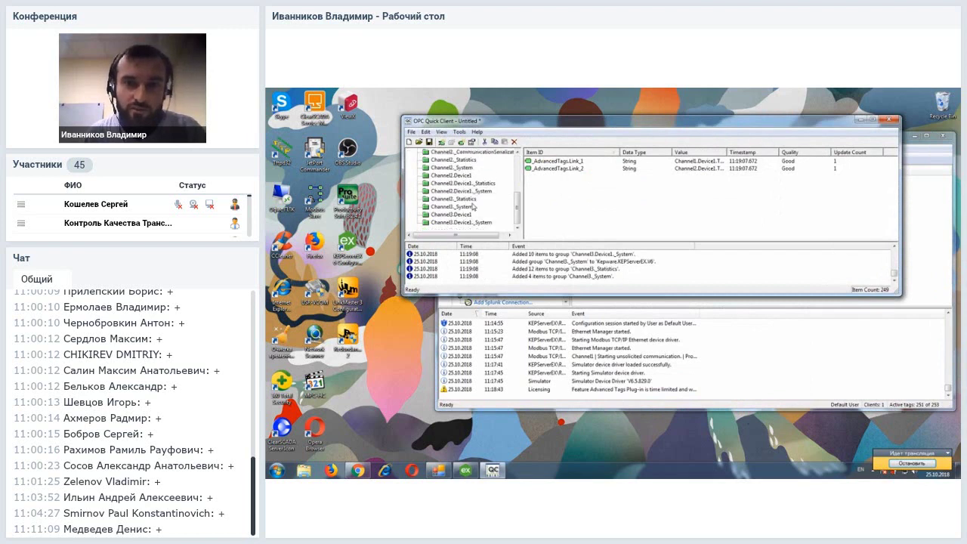
pyautogui.click(468, 215)
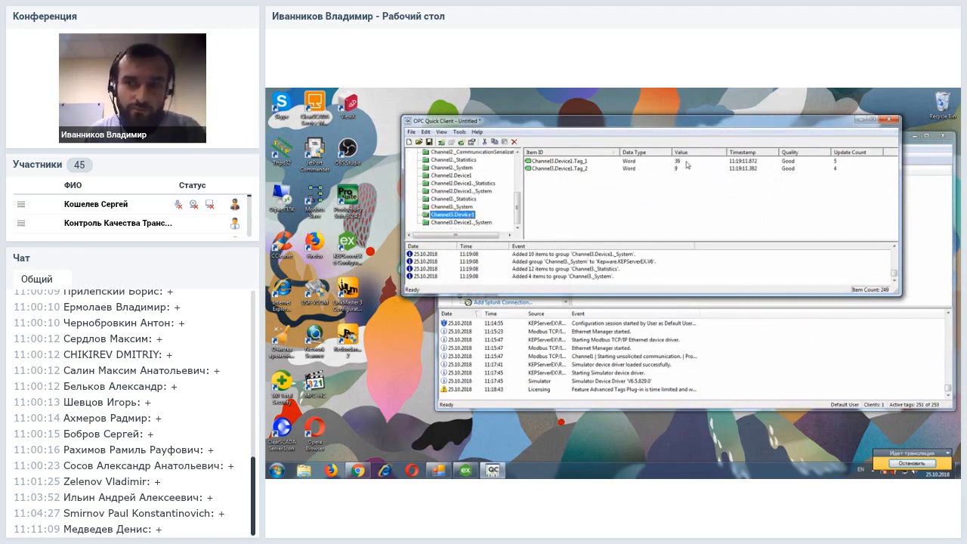
pyautogui.click(890, 121)
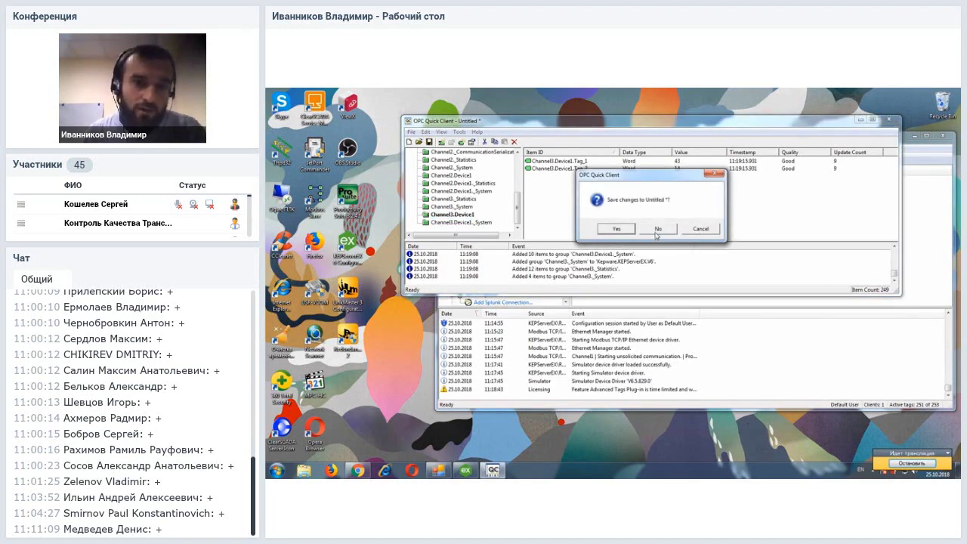
pyautogui.click(657, 229)
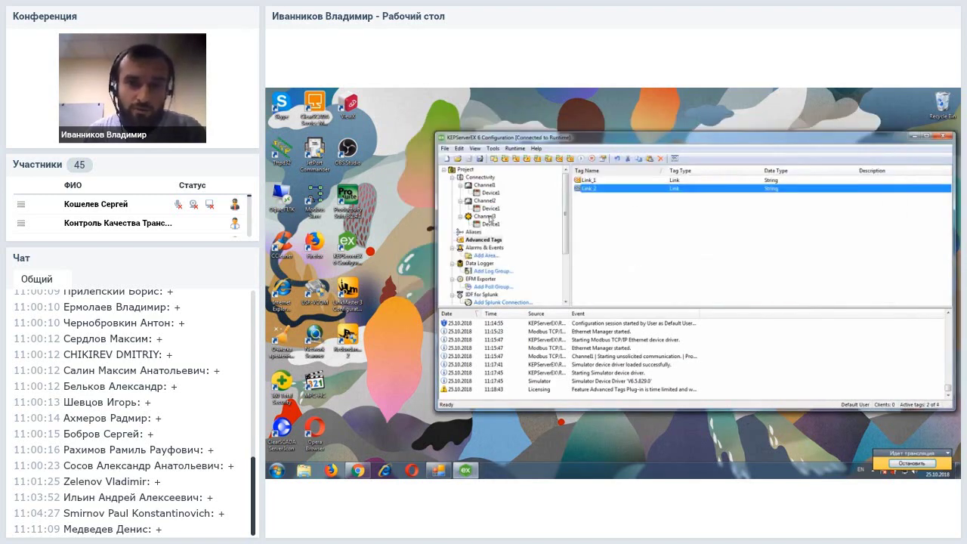
# Add a tag named Math to Channel3.Device1 with address K3 and data type Float
pyautogui.click(487, 217)
pyautogui.click(492, 225)
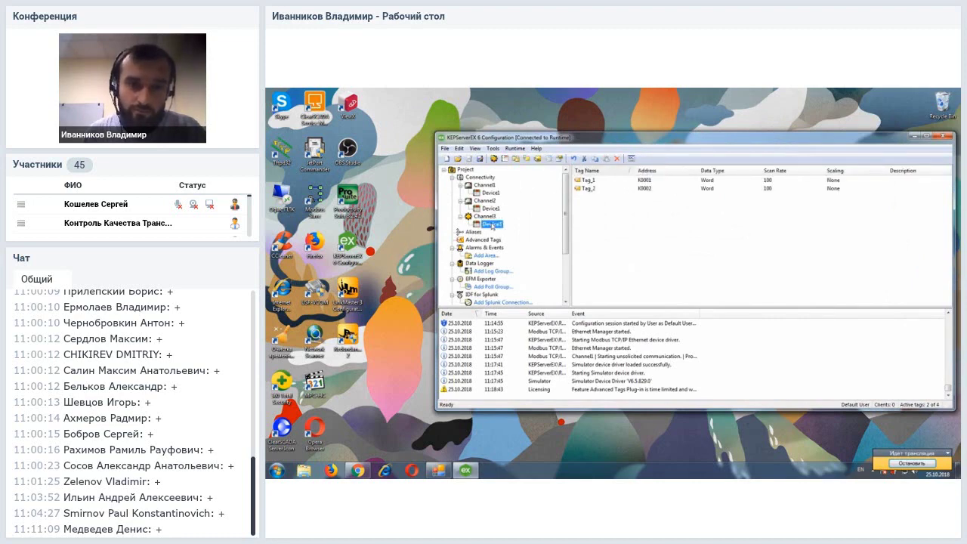
pyautogui.click(593, 210)
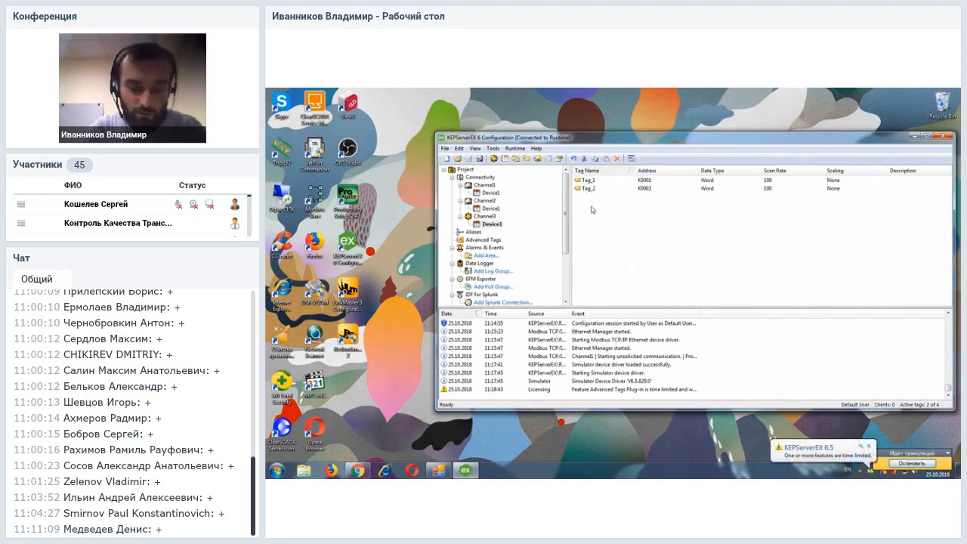
pyautogui.rightClick(593, 210)
pyautogui.click(624, 214)
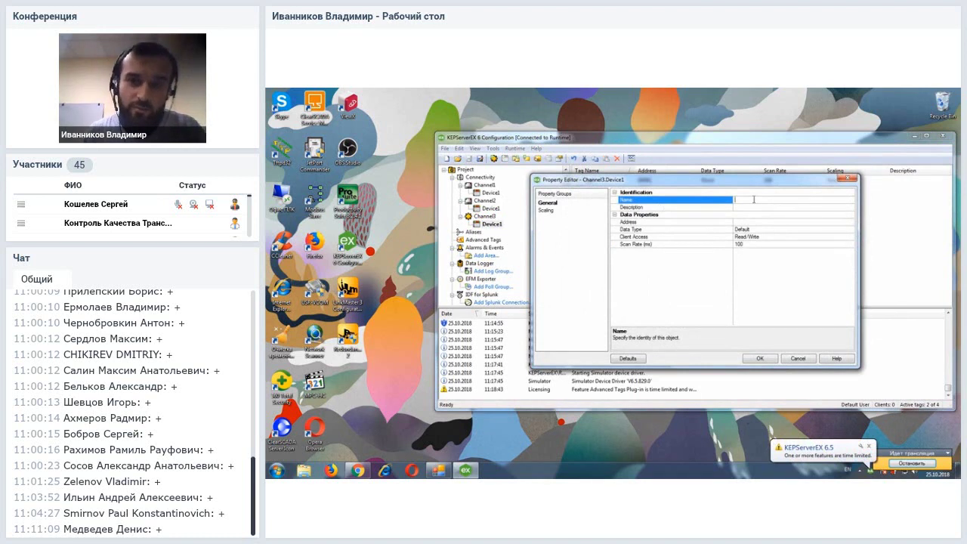
pyautogui.write('Math')
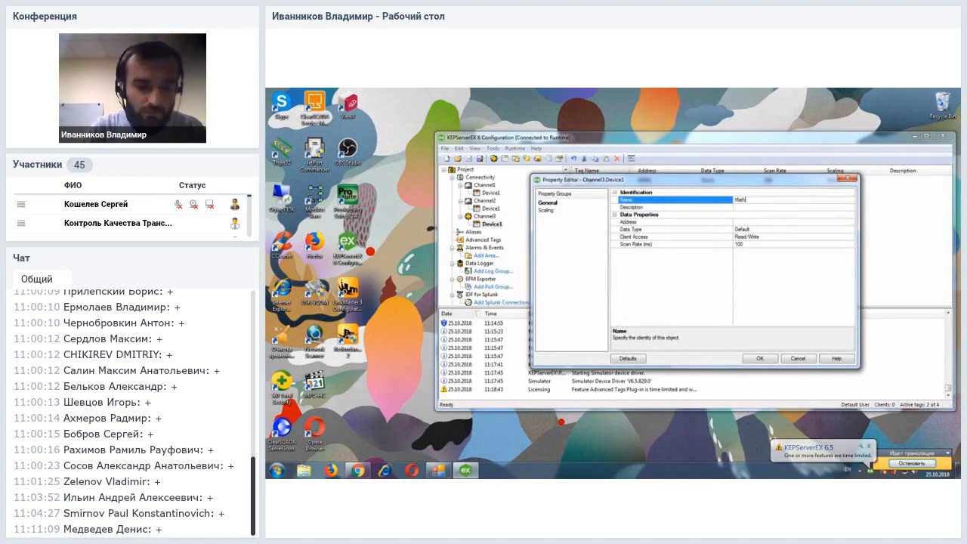
pyautogui.click(756, 222)
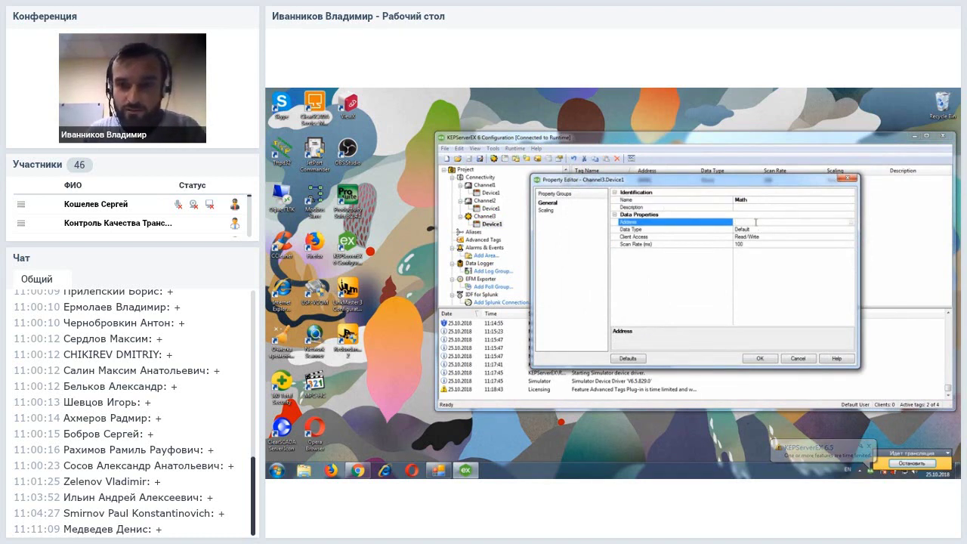
pyautogui.write('K3')
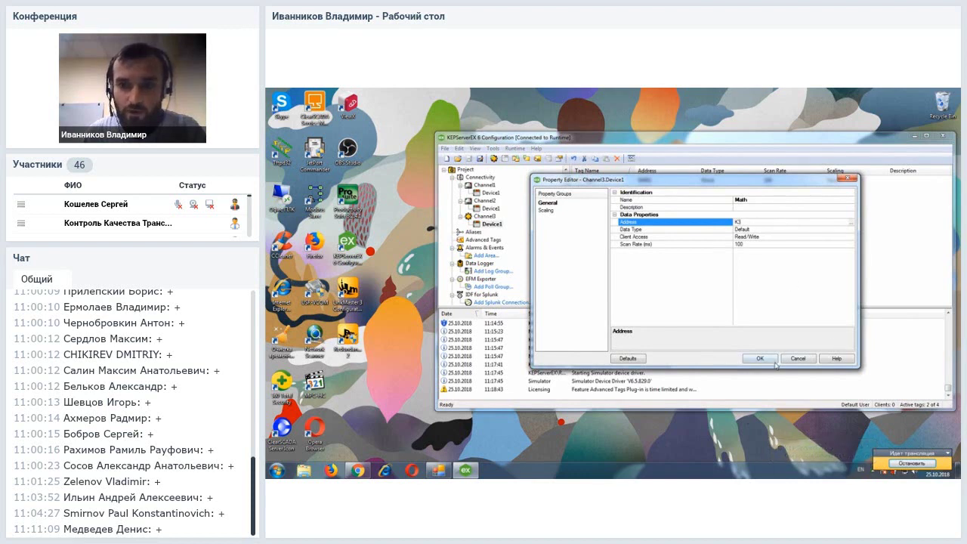
pyautogui.click(810, 228)
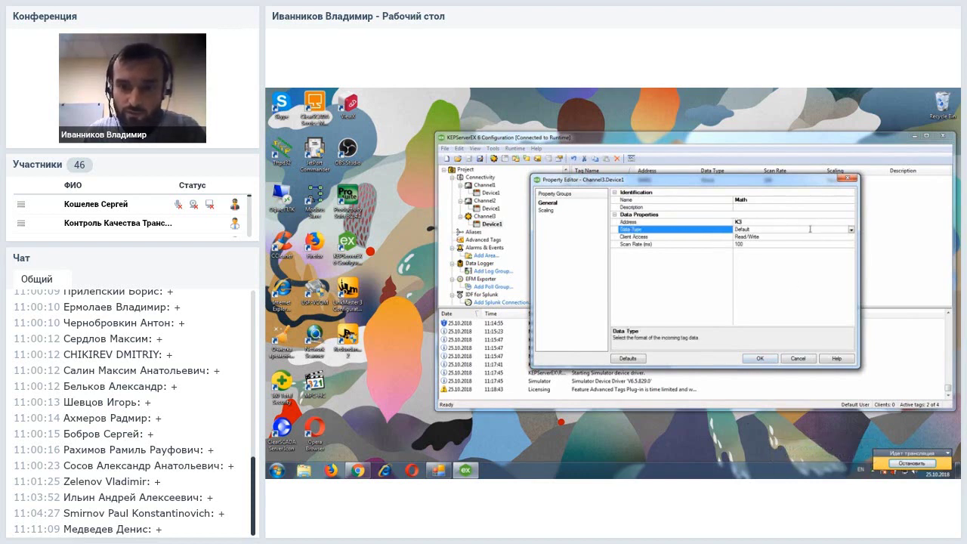
pyautogui.click(850, 231)
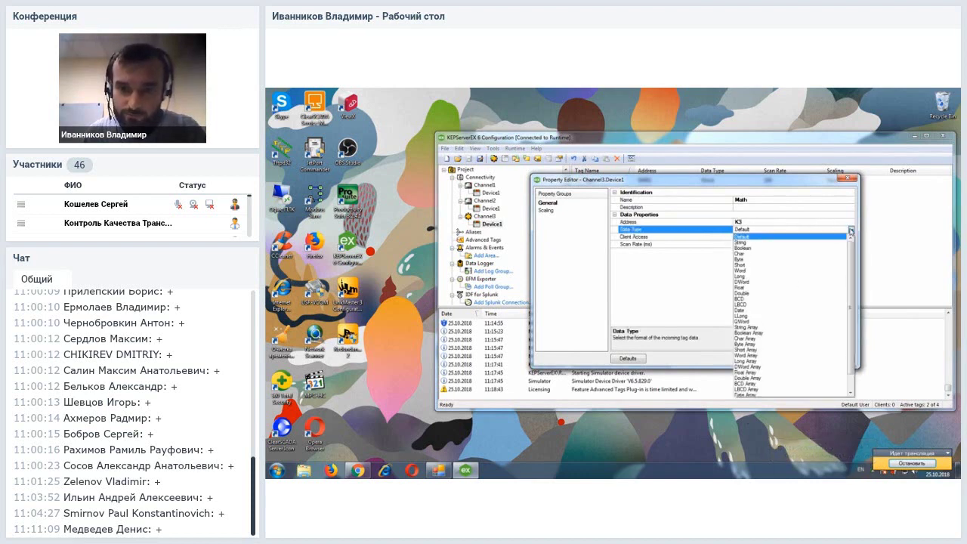
pyautogui.click(743, 287)
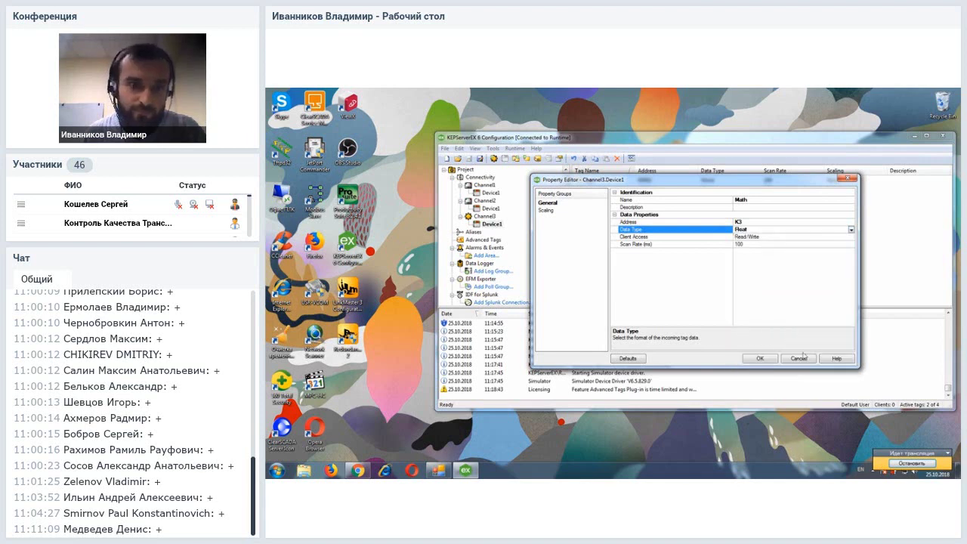
pyautogui.click(762, 358)
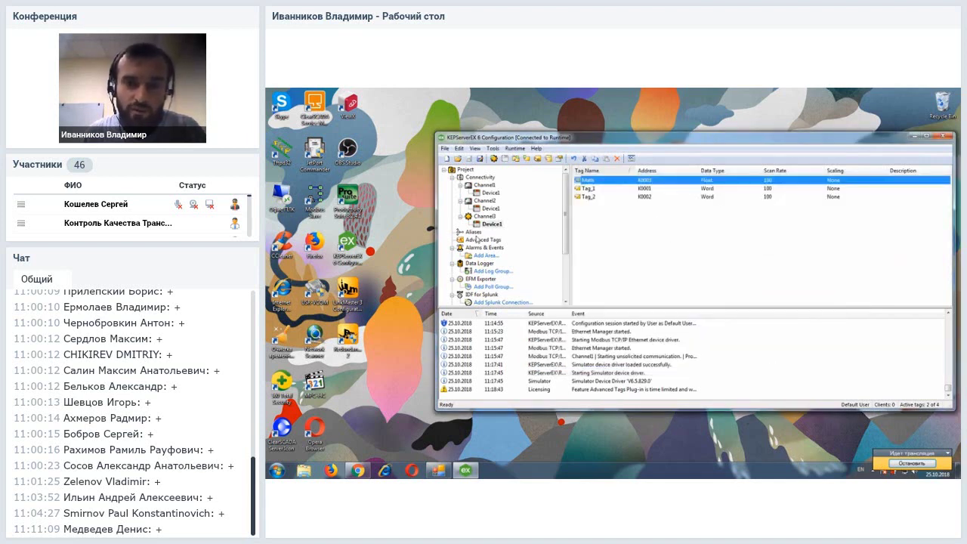
# Start a new derived tag in Advanced Tags and name it Math
pyautogui.click(485, 242)
pyautogui.rightClick(599, 214)
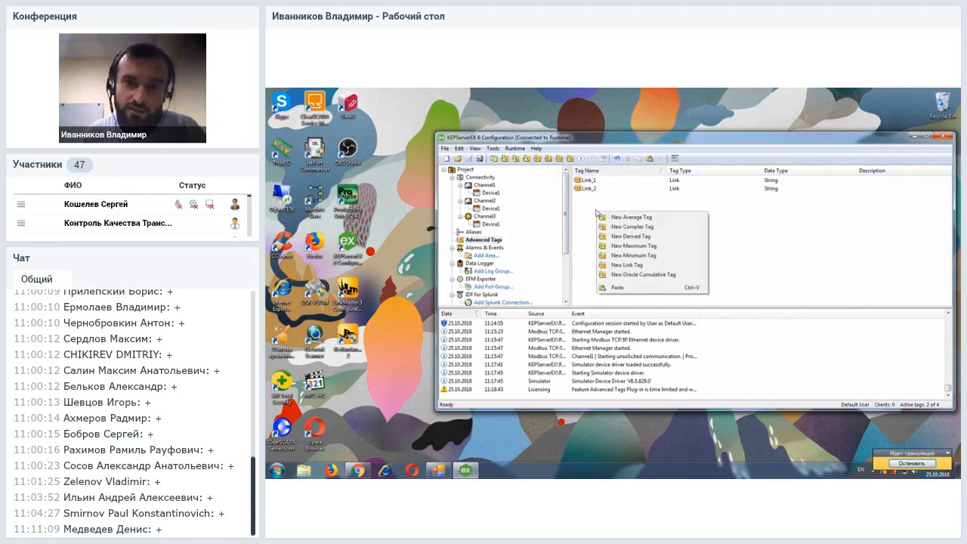
pyautogui.click(636, 239)
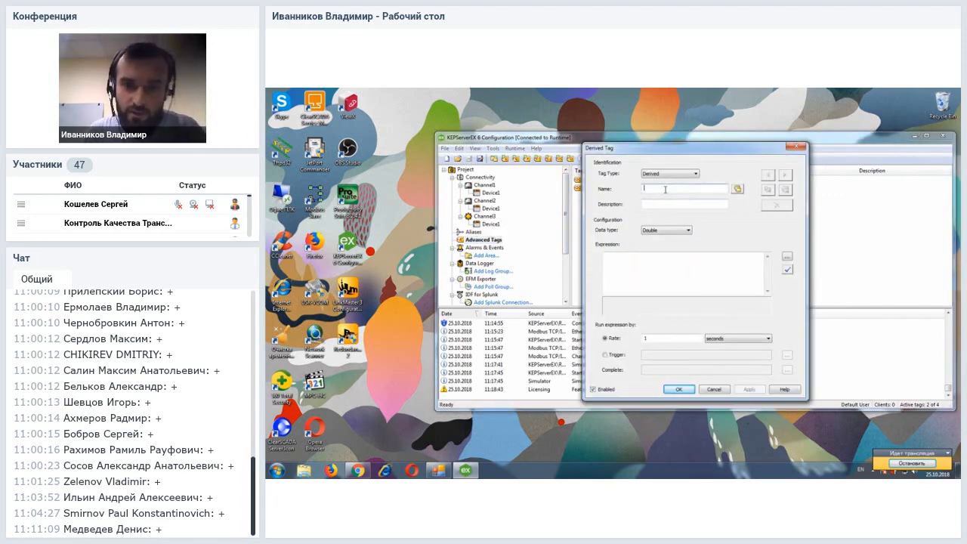
pyautogui.write('Math')
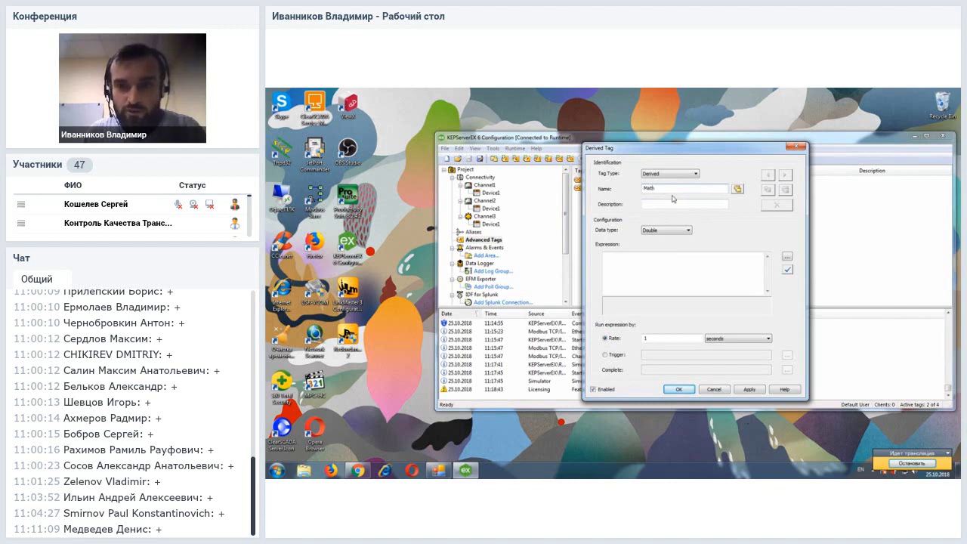
# Build the derived tag's expression as Channel1.Device1.Tag multiplied by Channel2.Device1.Tag
pyautogui.click(788, 258)
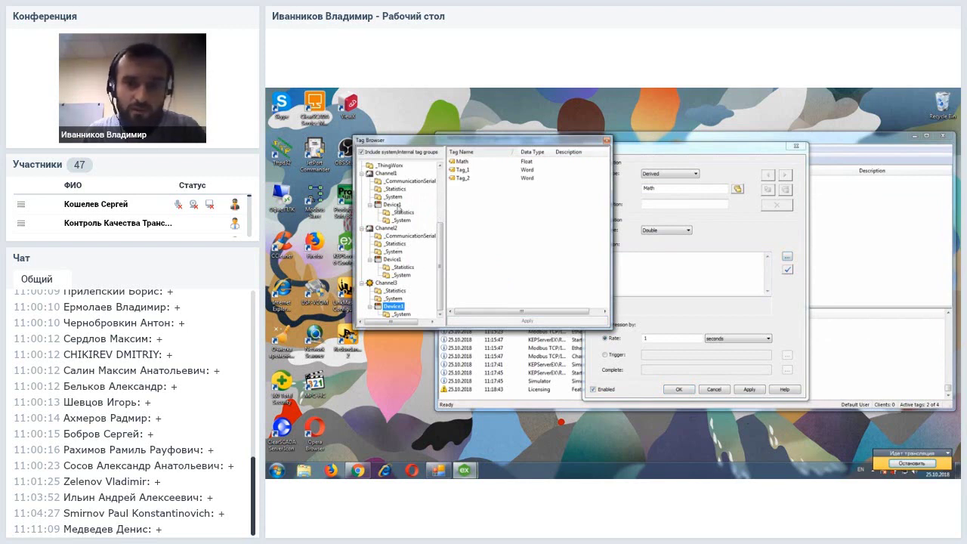
pyautogui.click(395, 204)
pyautogui.doubleClick(460, 162)
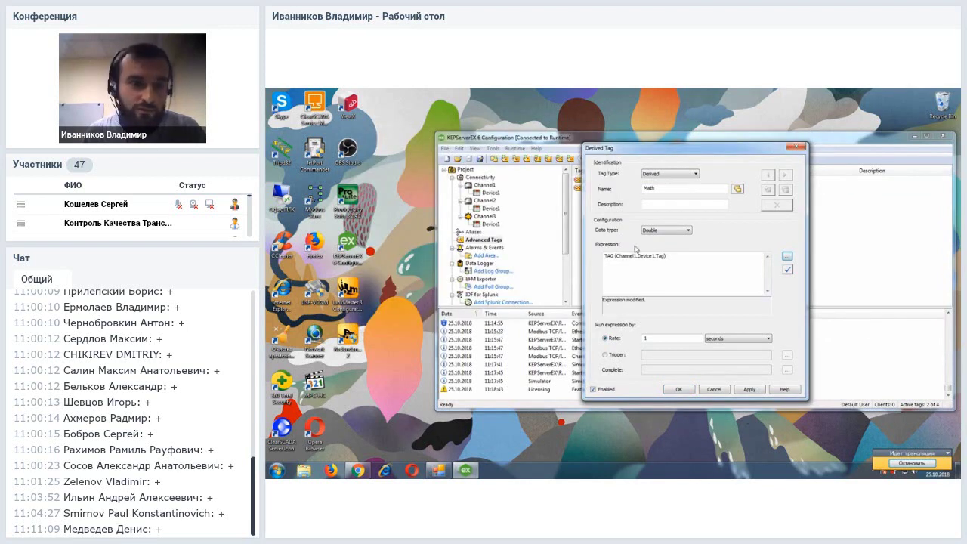
pyautogui.click(787, 257)
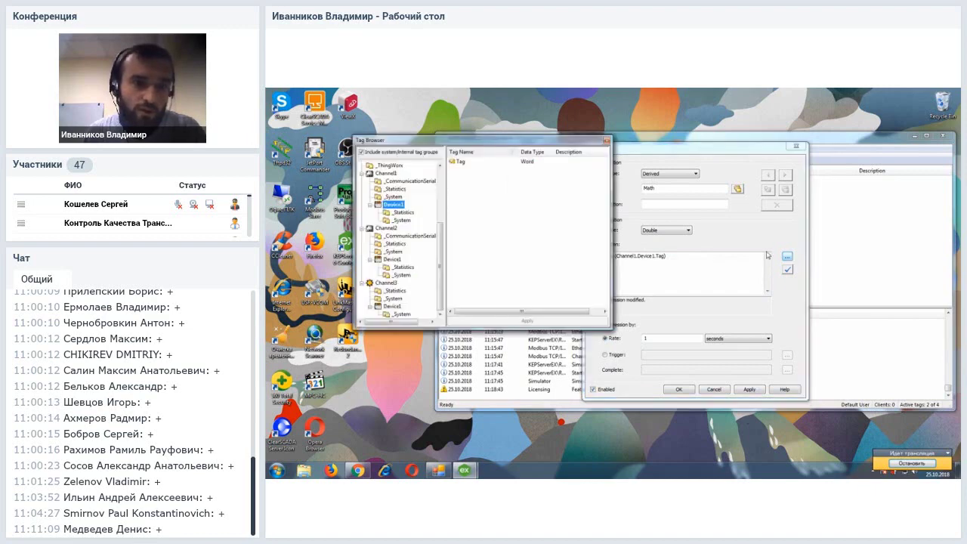
pyautogui.click(392, 259)
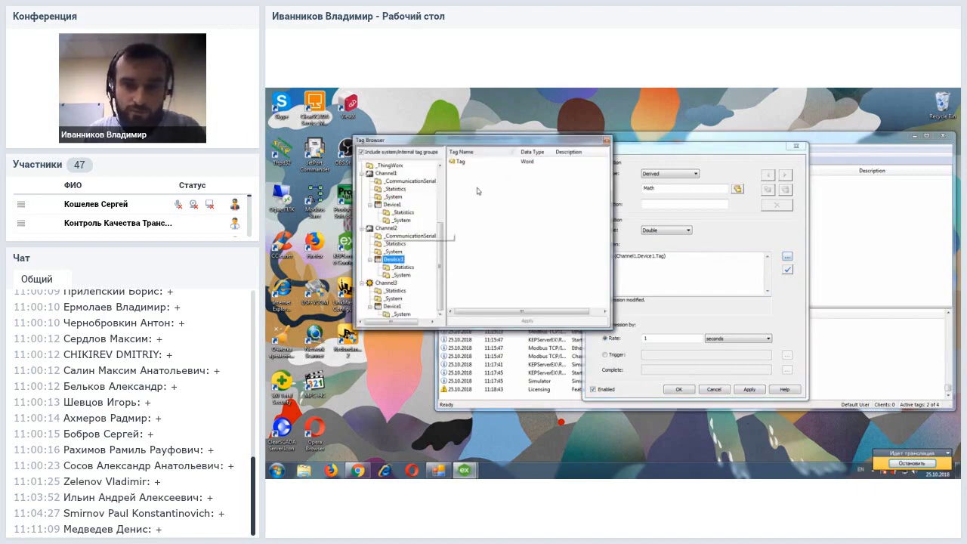
pyautogui.doubleClick(469, 163)
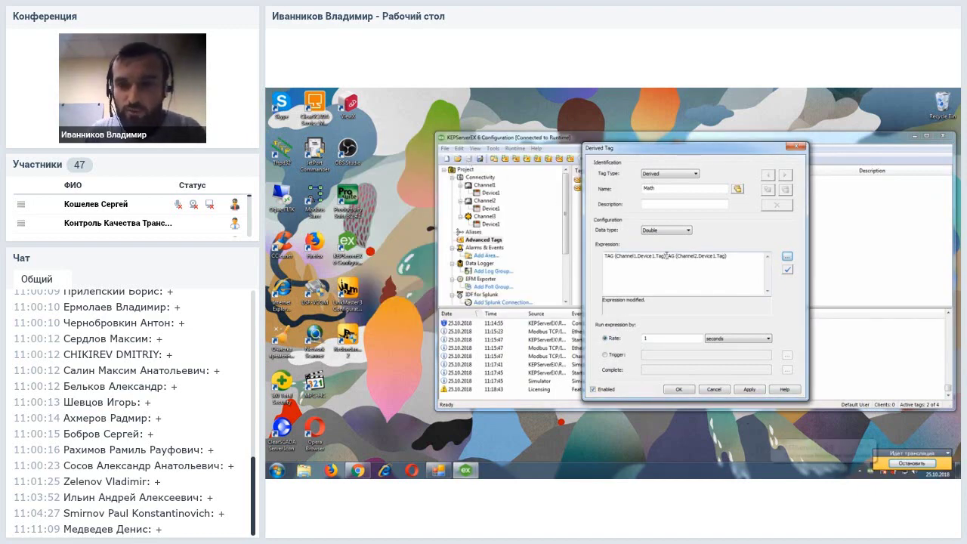
pyautogui.write('+')
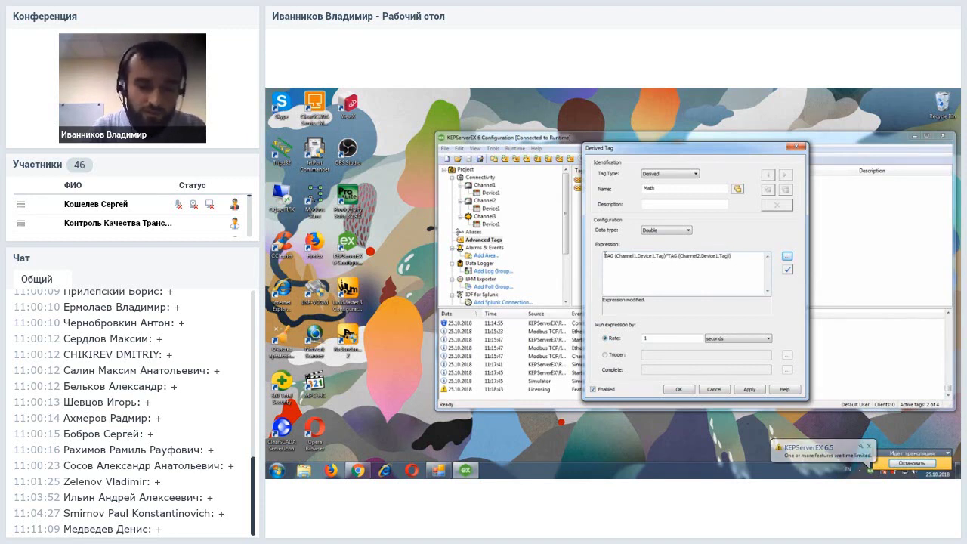
# Wrap the product of the two tags in a sqrt function and validate the expression
pyautogui.click(605, 256)
pyautogui.write('s(')
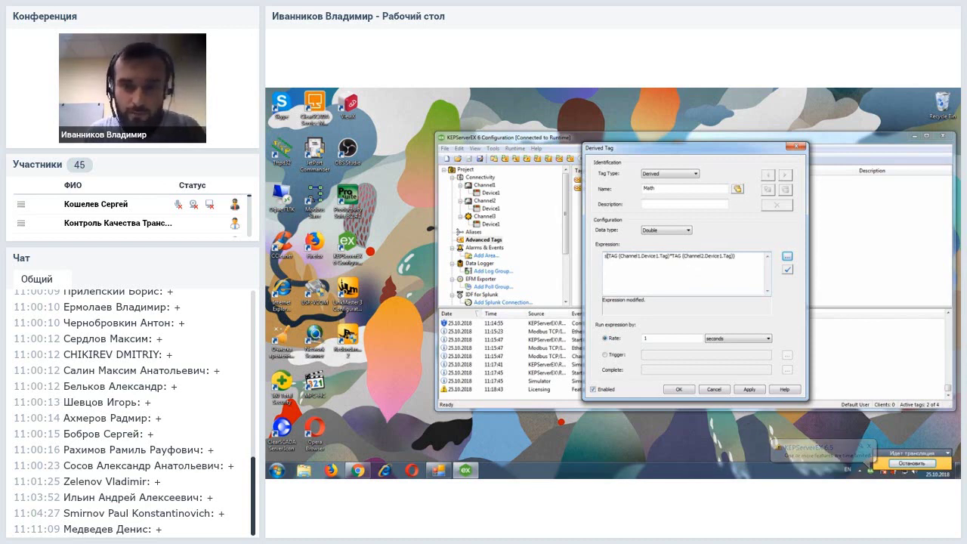
pyautogui.write('qrt')
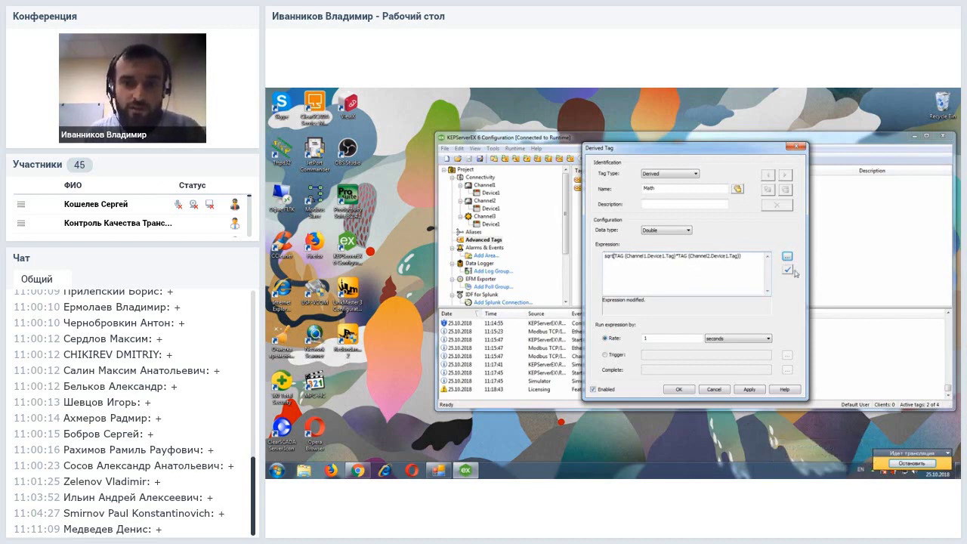
pyautogui.click(789, 270)
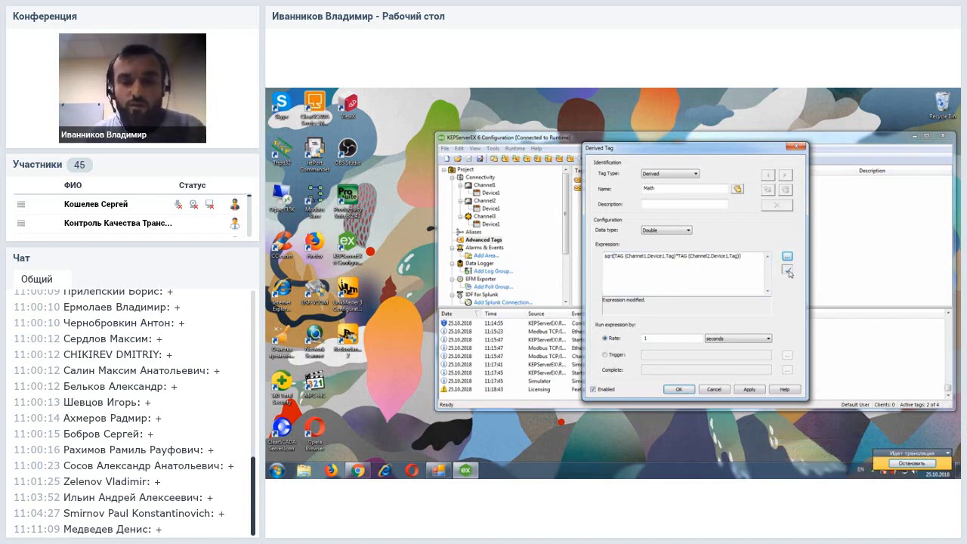
# Review the Advanced Tags help on arithmetic operators, functions and logic tags, including the quality AND example, and close the help
pyautogui.click(786, 390)
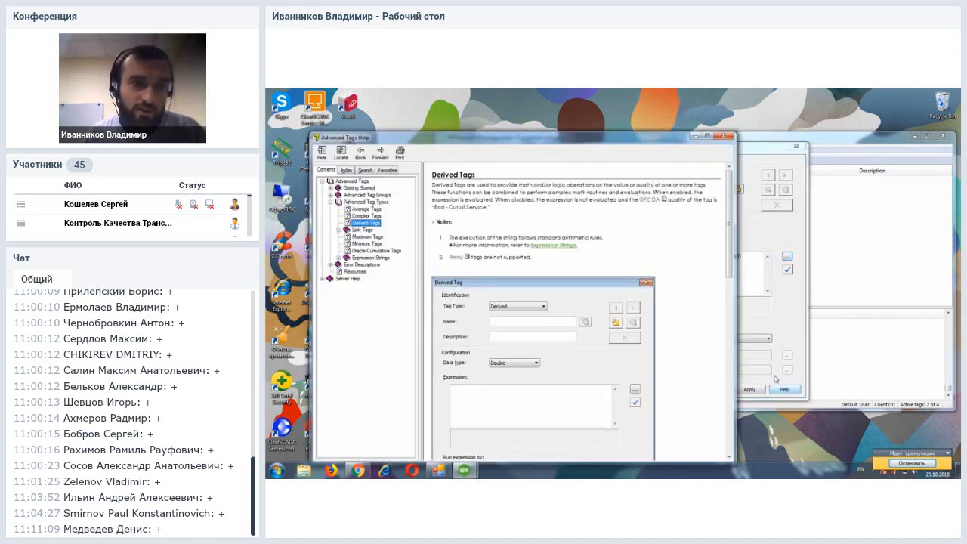
pyautogui.click(340, 258)
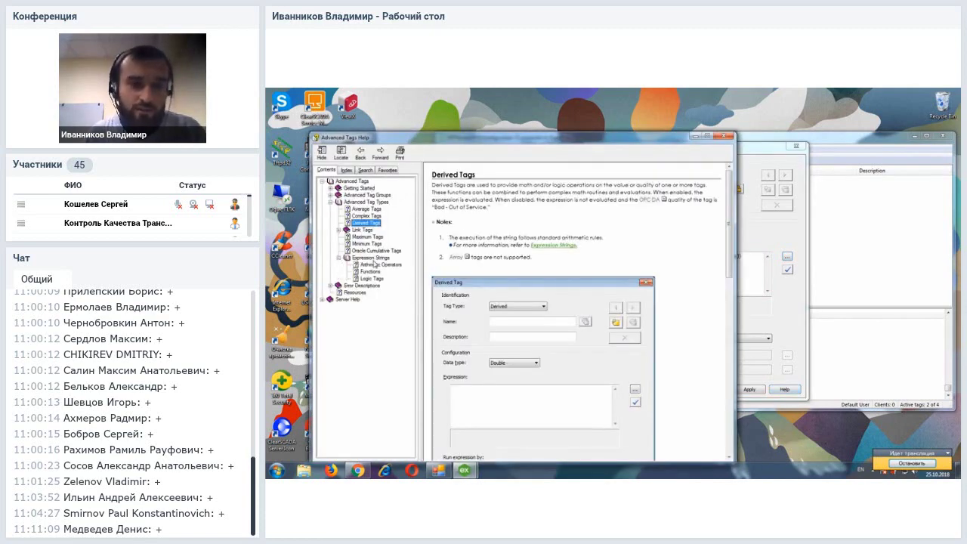
pyautogui.click(387, 266)
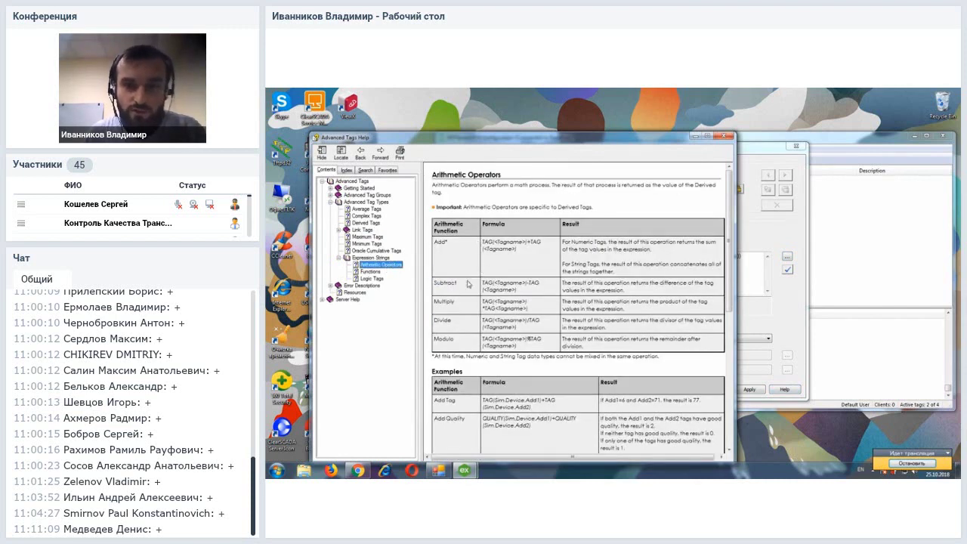
pyautogui.click(377, 272)
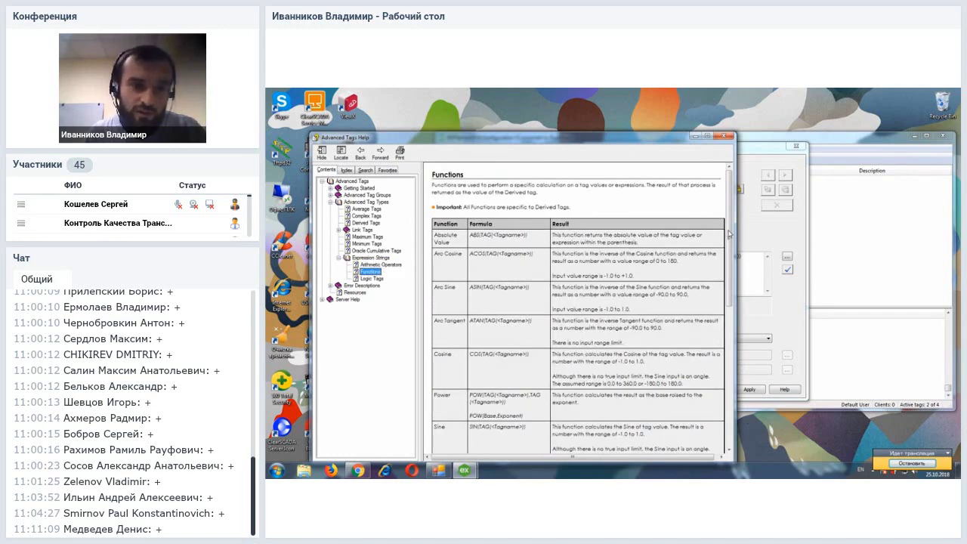
pyautogui.moveTo(730, 235); pyautogui.dragTo(739, 290)
pyautogui.scroll(-1, 483, 359)
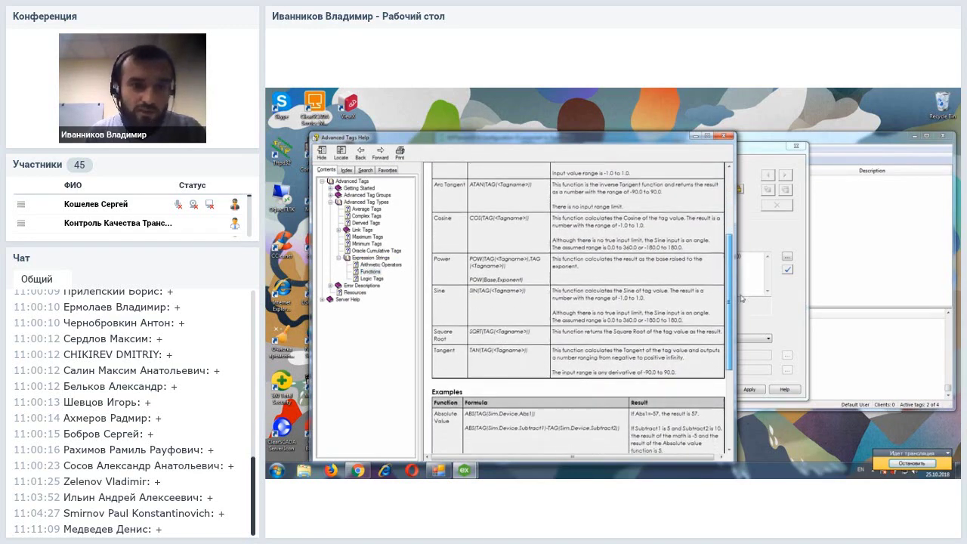
pyautogui.click(372, 279)
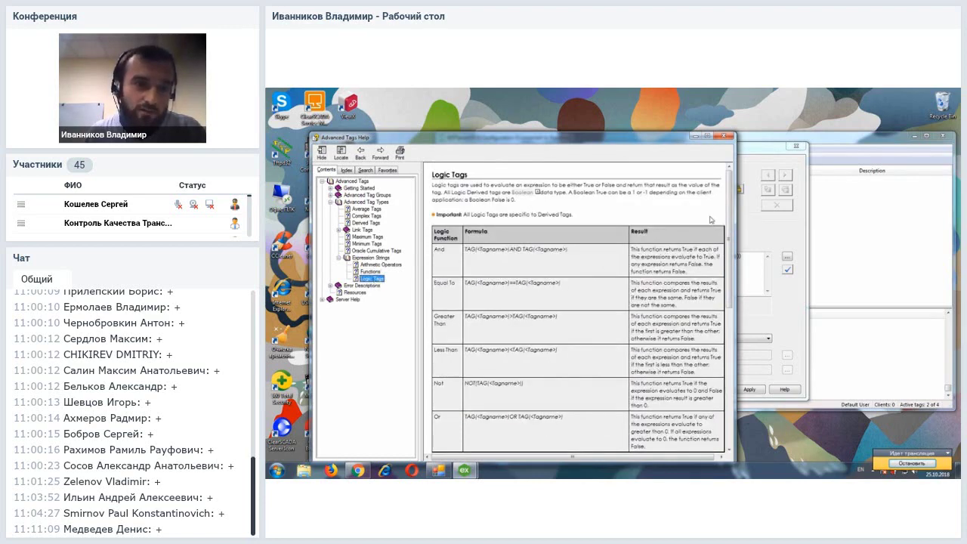
pyautogui.moveTo(731, 248); pyautogui.dragTo(753, 342)
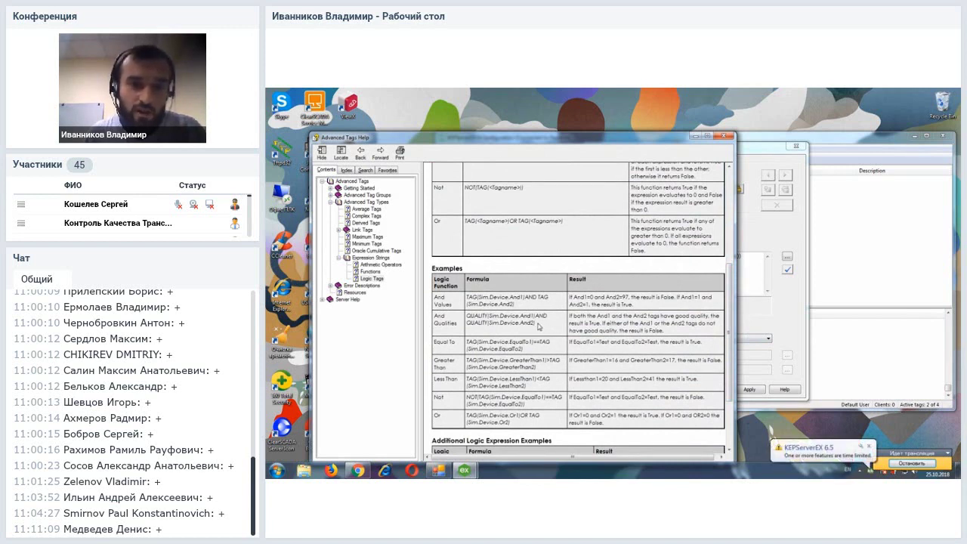
pyautogui.moveTo(536, 323); pyautogui.dragTo(467, 315)
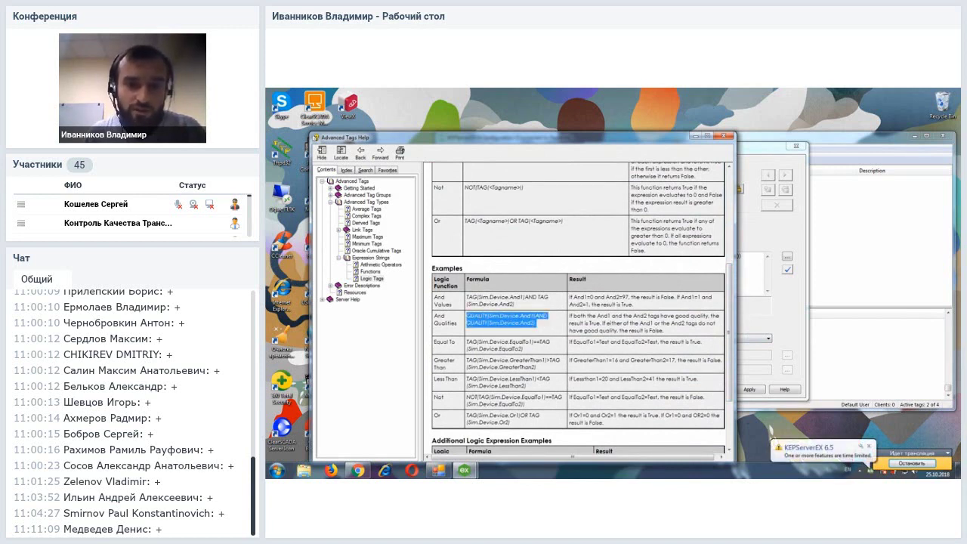
pyautogui.click(551, 327)
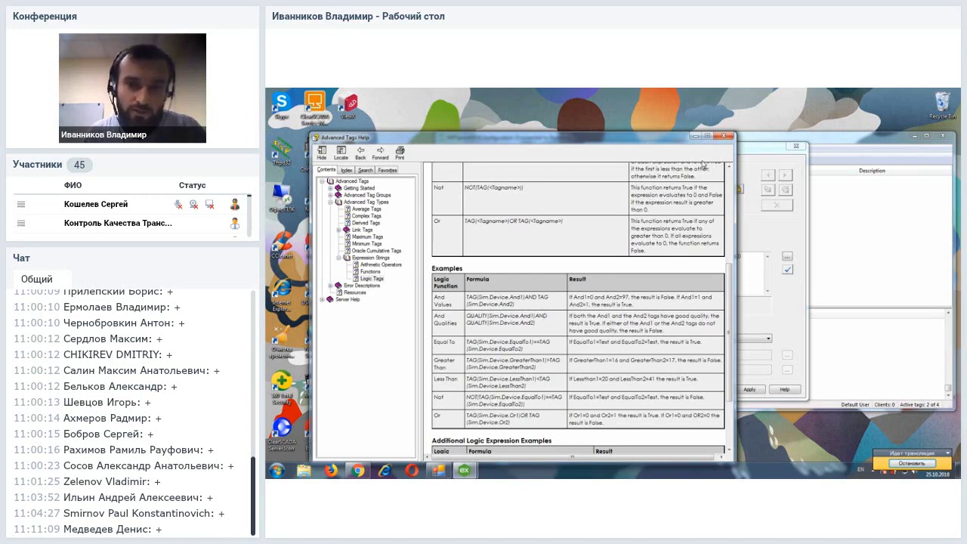
pyautogui.click(724, 137)
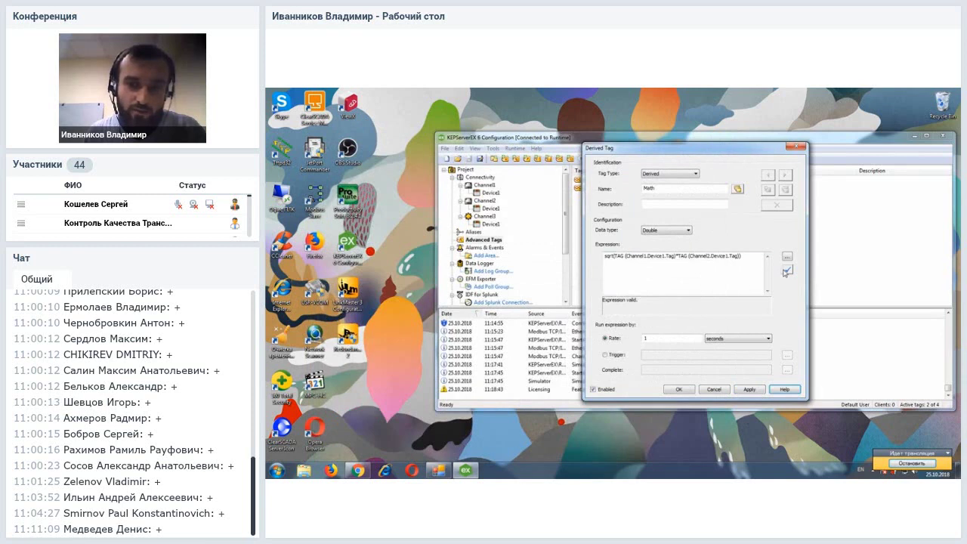
# Apply and save the derived tag Math
pyautogui.click(749, 389)
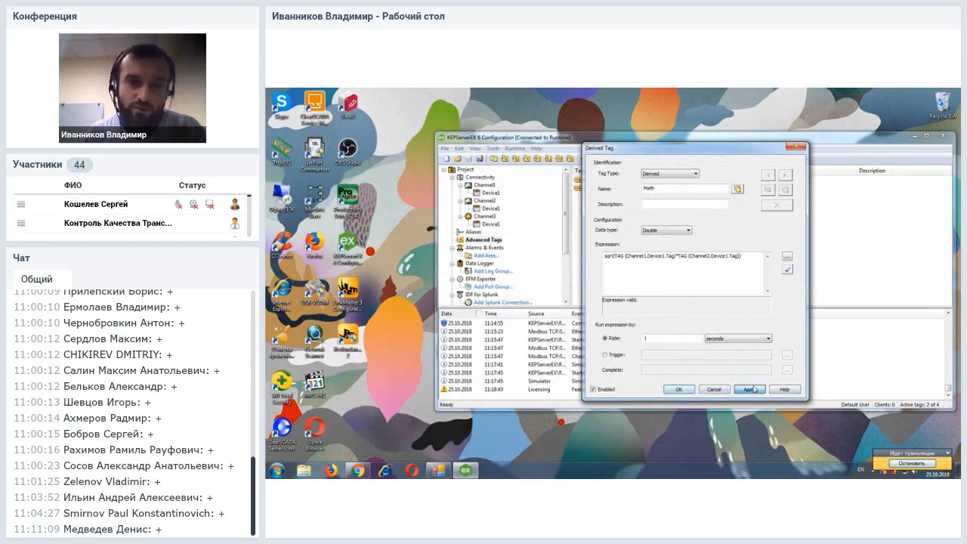
pyautogui.click(679, 390)
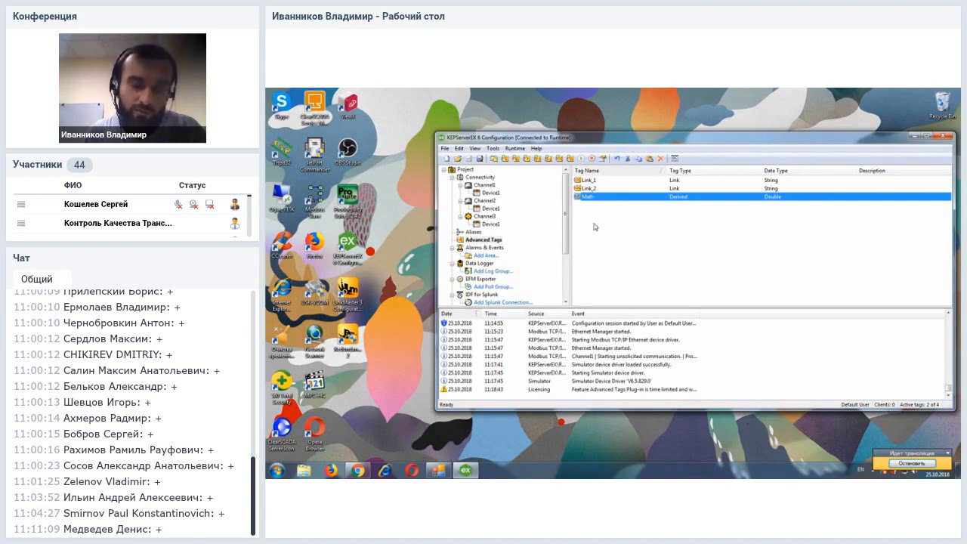
# Create a link advanced tag named Link_3 with _AdvancedTags.Math as its input
pyautogui.rightClick(595, 227)
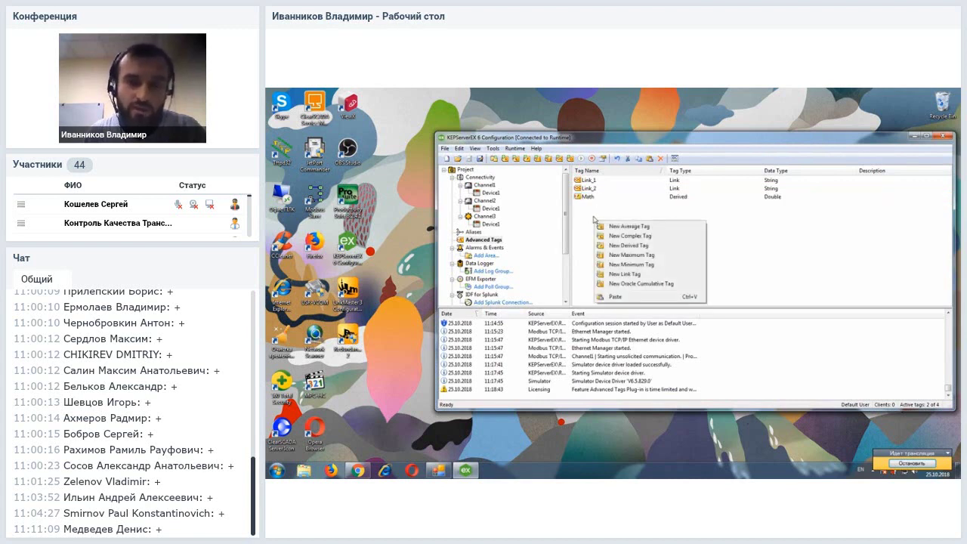
pyautogui.click(636, 275)
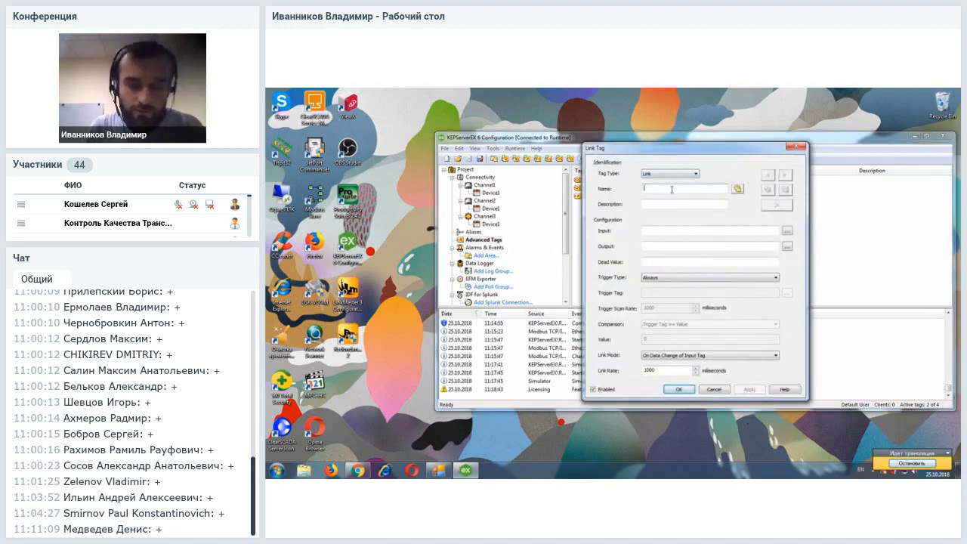
pyautogui.write('Link_3')
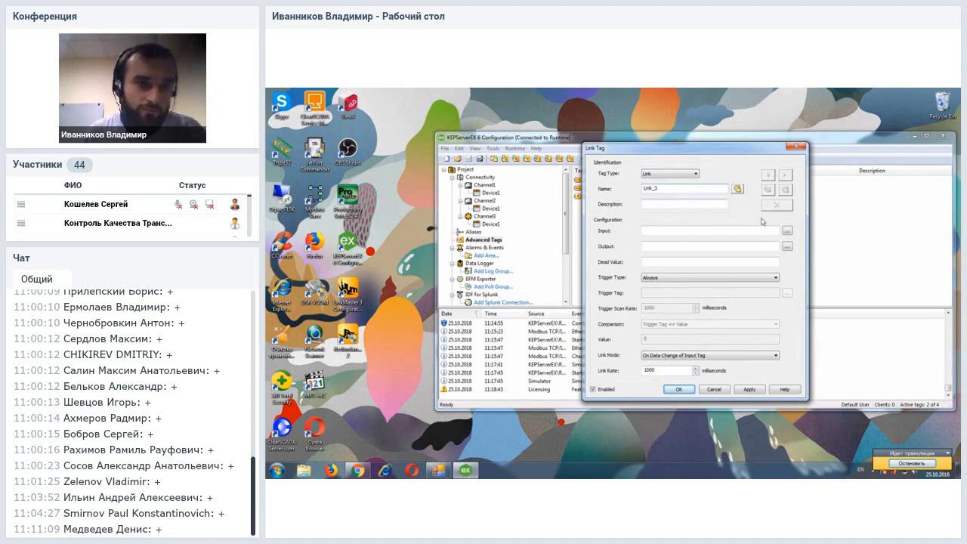
pyautogui.click(787, 232)
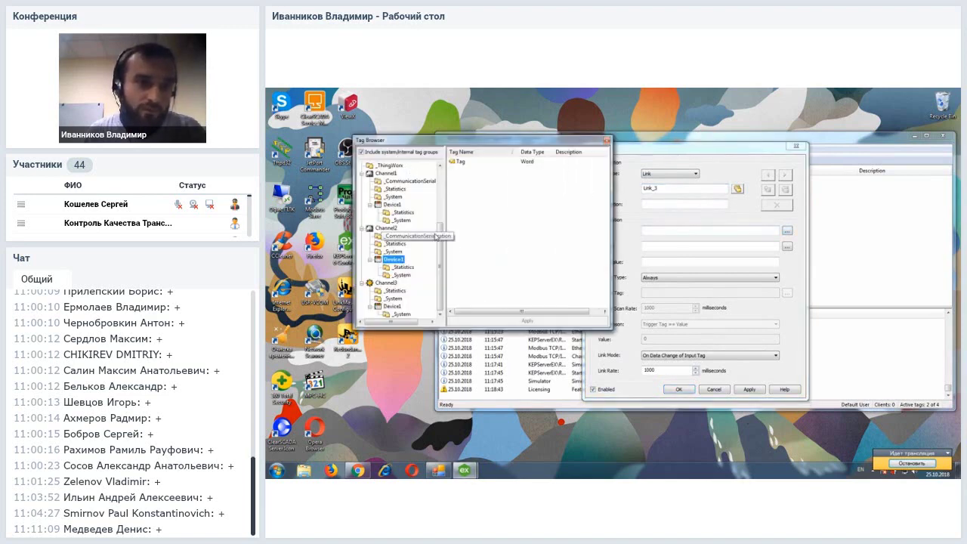
pyautogui.scroll(4, 442, 235)
pyautogui.click(395, 165)
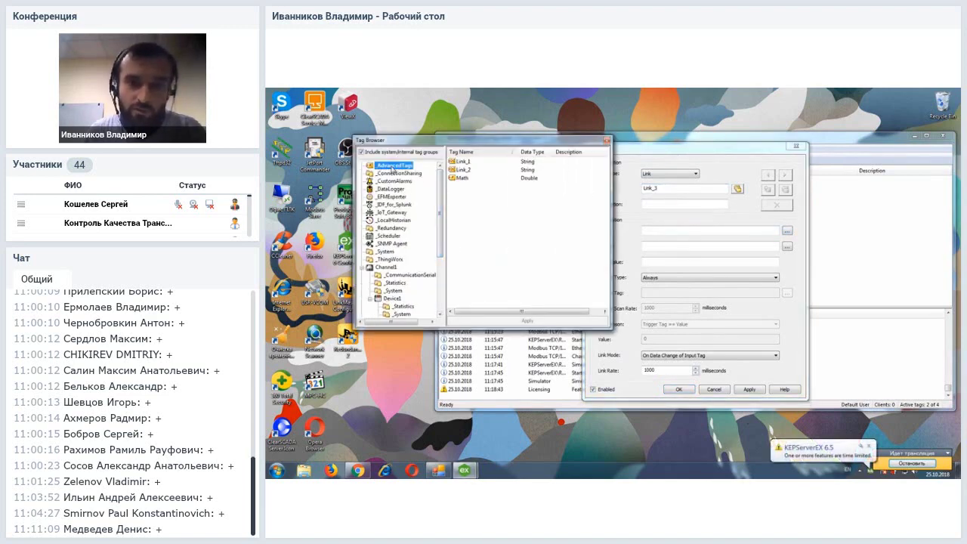
pyautogui.click(493, 180)
pyautogui.doubleClick(504, 180)
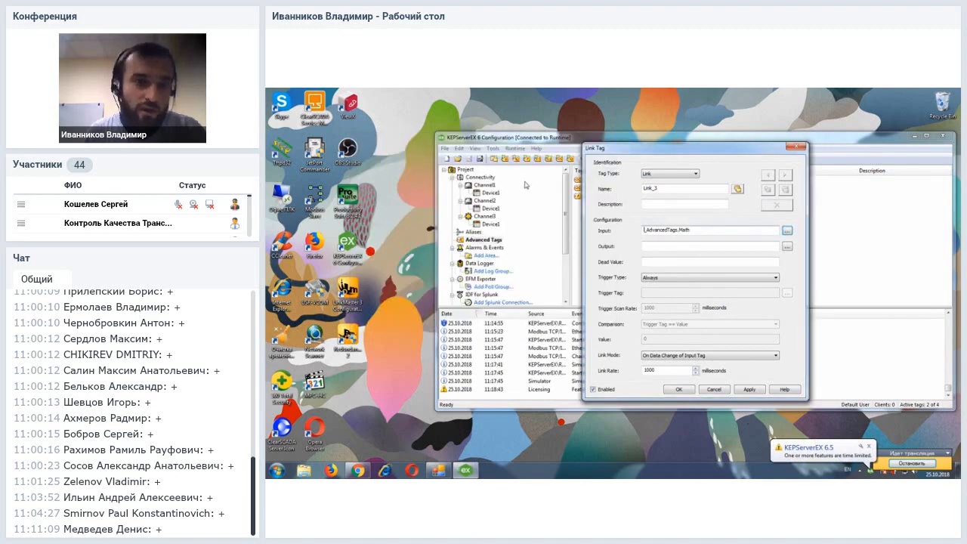
# Set Link_3's output to Channel3.Device1.Math, then apply and save the link tag
pyautogui.click(787, 246)
pyautogui.scroll(-4, 442, 211)
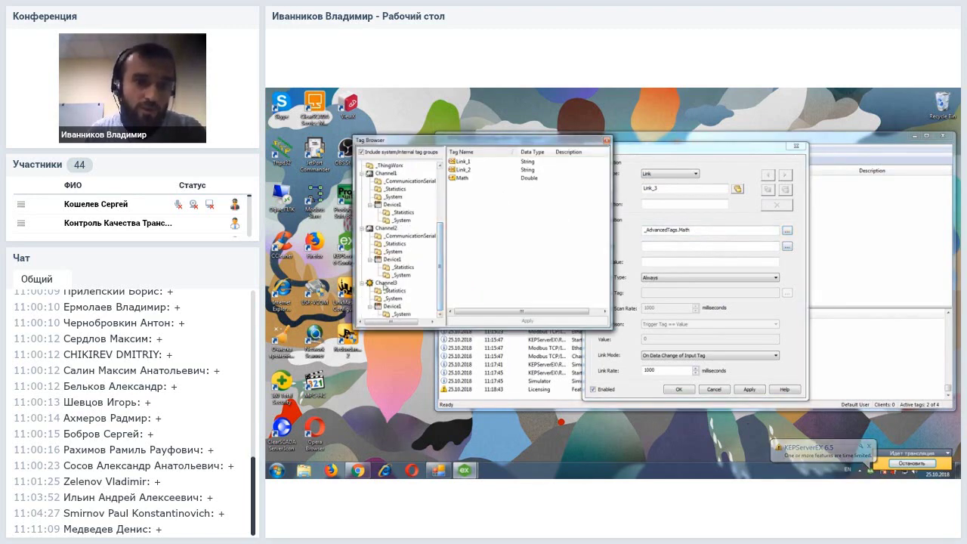
pyautogui.click(386, 283)
pyautogui.click(393, 306)
pyautogui.doubleClick(467, 162)
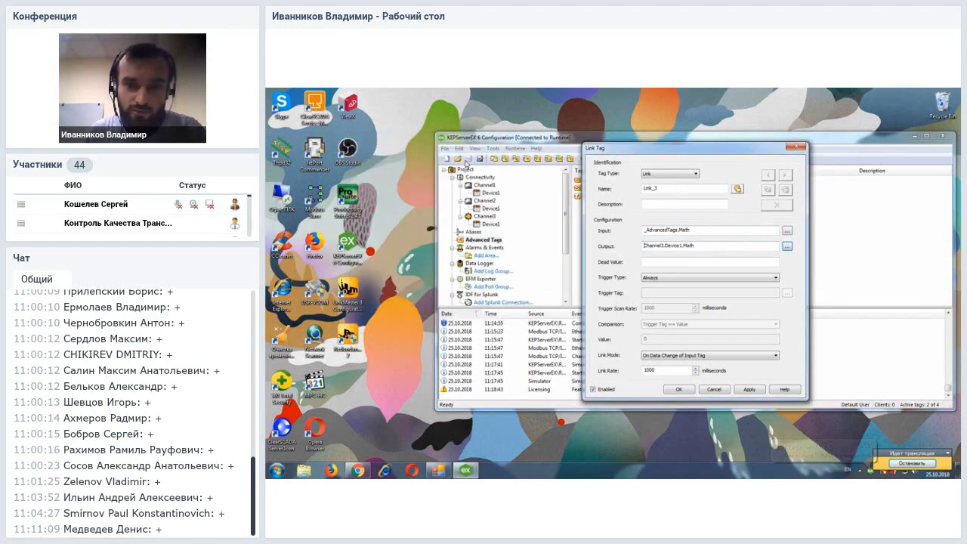
pyautogui.click(750, 389)
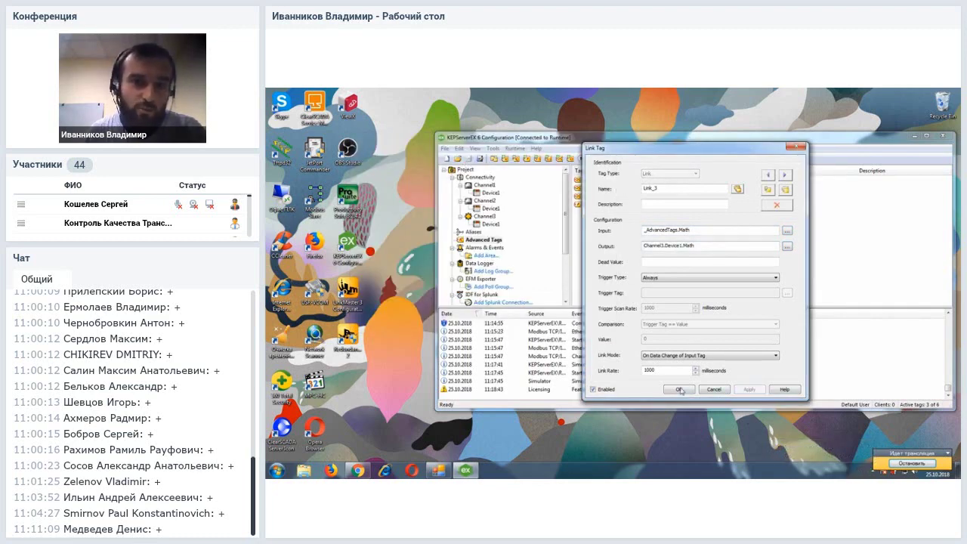
pyautogui.click(679, 390)
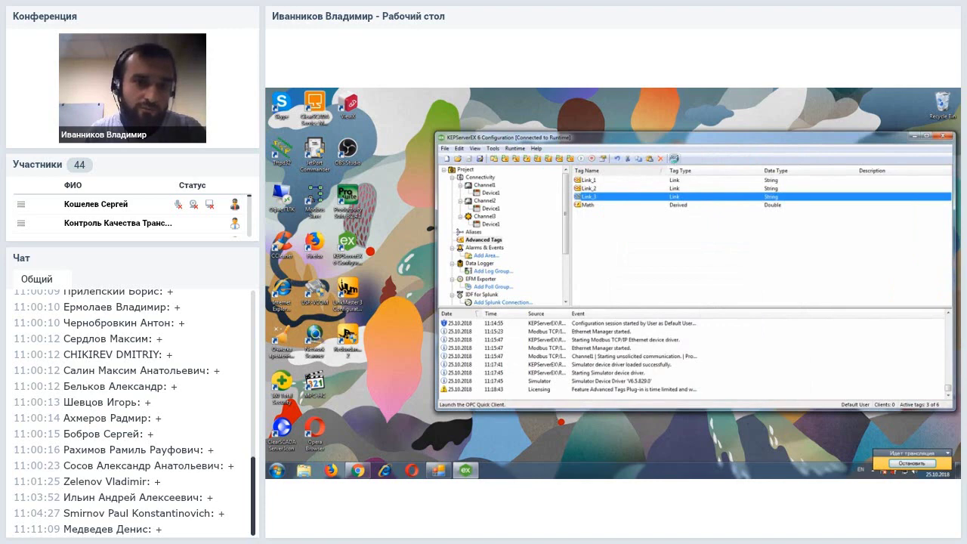
# Check the live values of Channel3.Device1 and _AdvancedTags in OPC Quick Client, and close it without saving
pyautogui.click(674, 158)
pyautogui.scroll(-3, 517, 198)
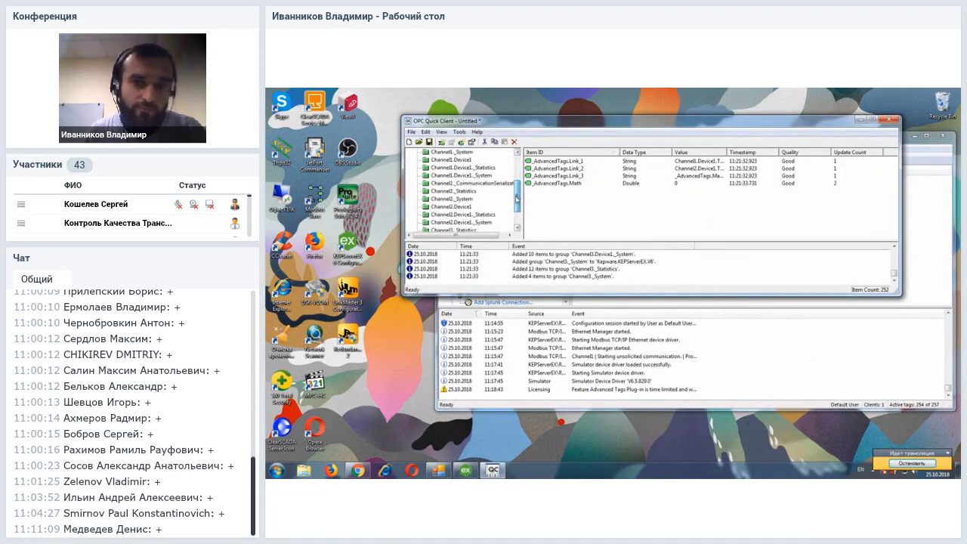
pyautogui.scroll(-2, 517, 198)
pyautogui.click(457, 215)
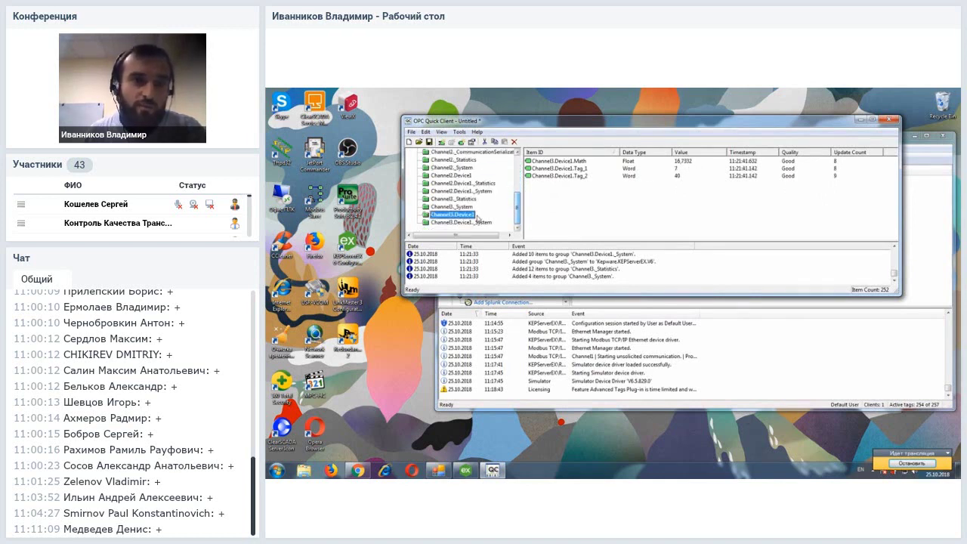
pyautogui.scroll(4, 478, 218)
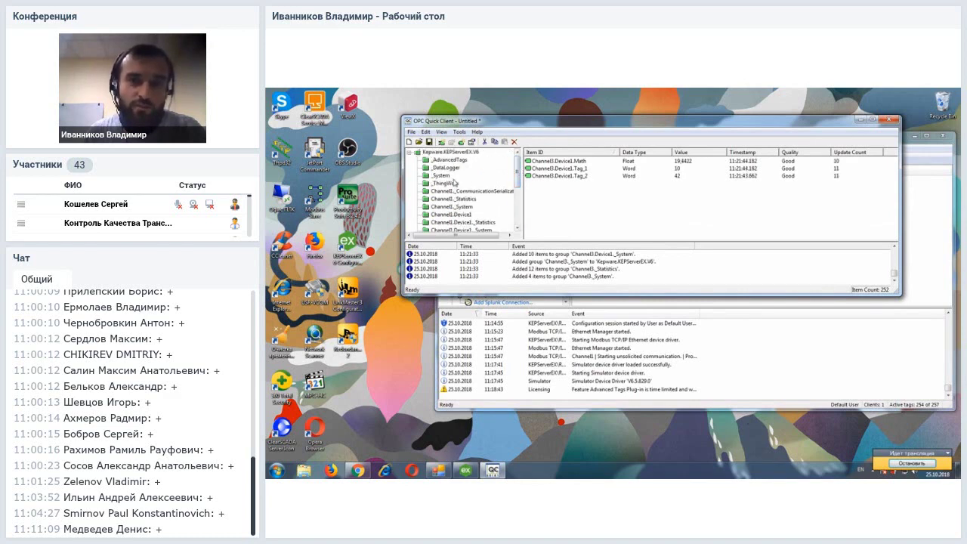
pyautogui.click(459, 161)
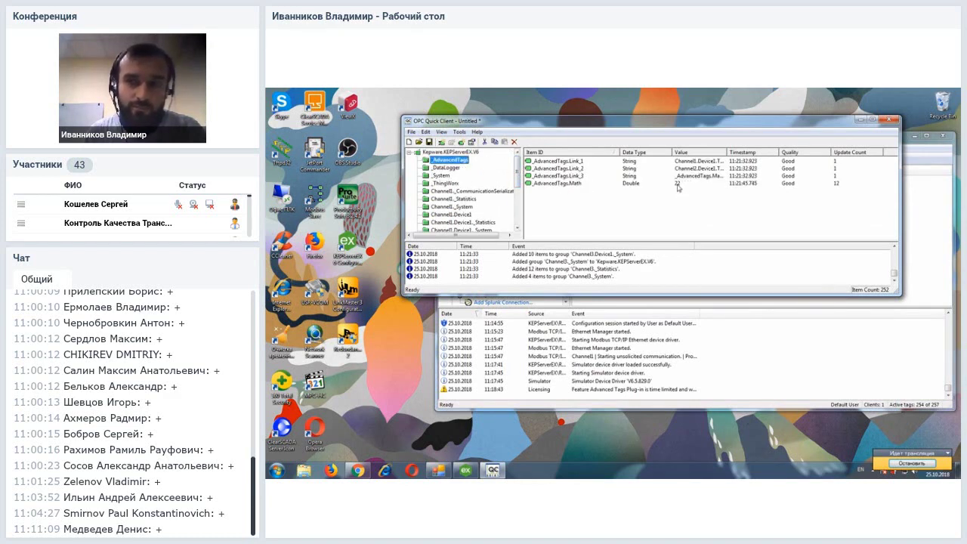
pyautogui.click(893, 119)
pyautogui.click(659, 229)
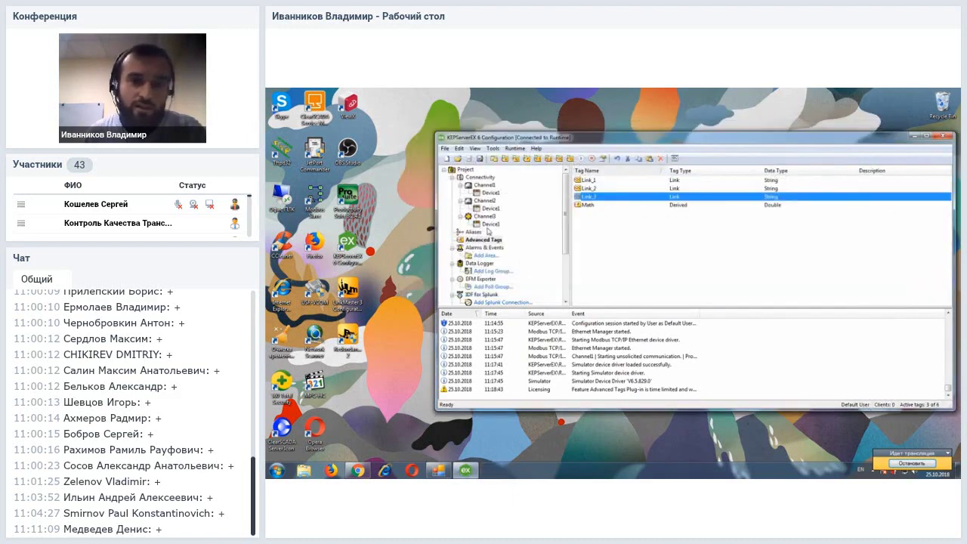
# Add a tag named Link_1 to Channel3's Device1 with address K5 and data type Word
pyautogui.click(490, 217)
pyautogui.click(489, 225)
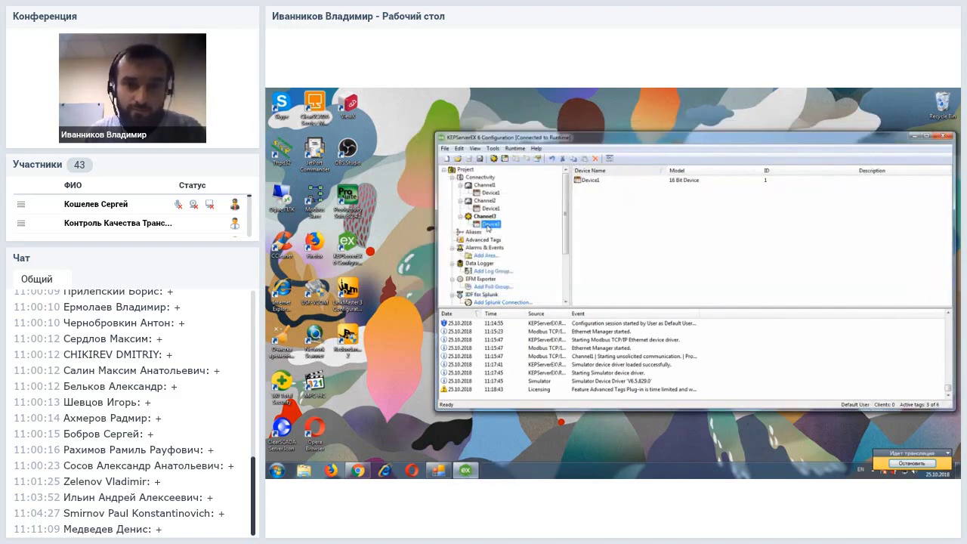
pyautogui.rightClick(598, 229)
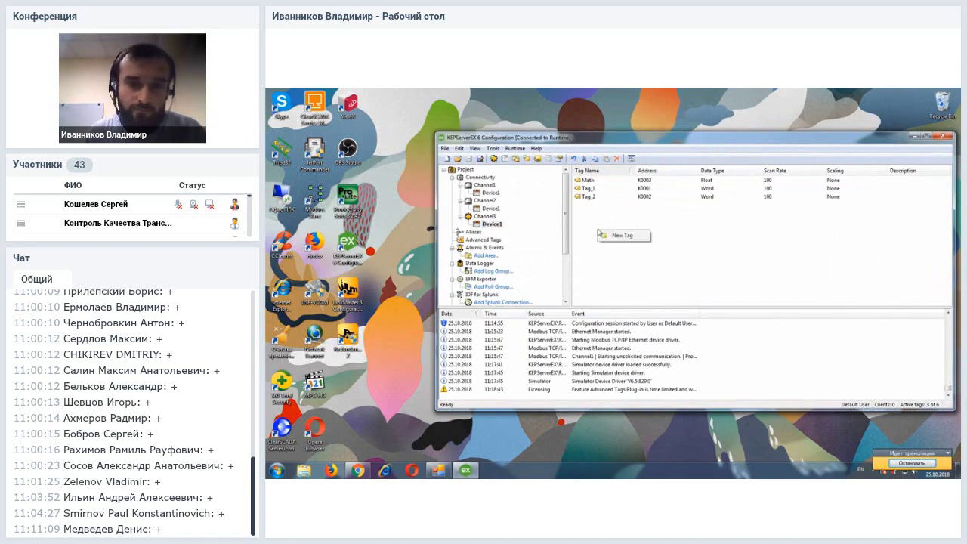
pyautogui.click(629, 238)
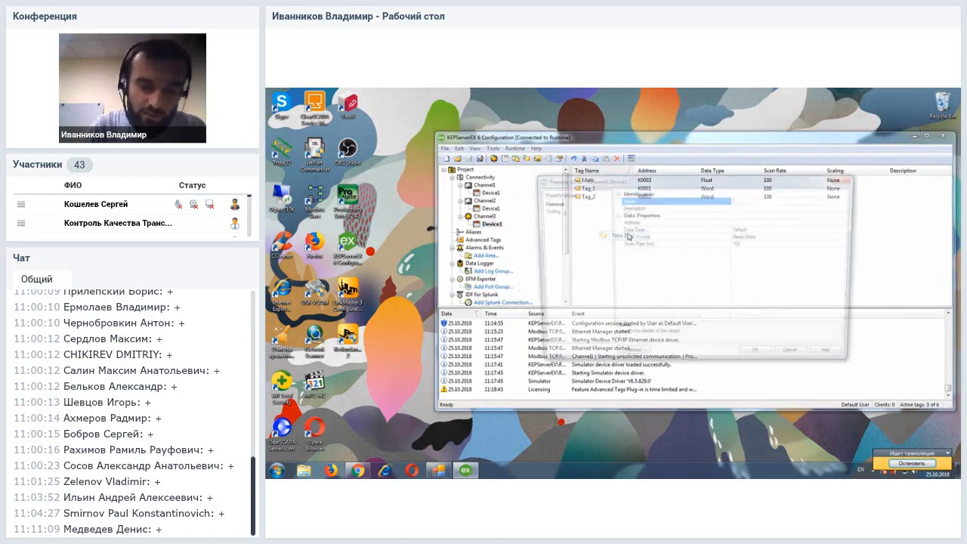
pyautogui.write('L')
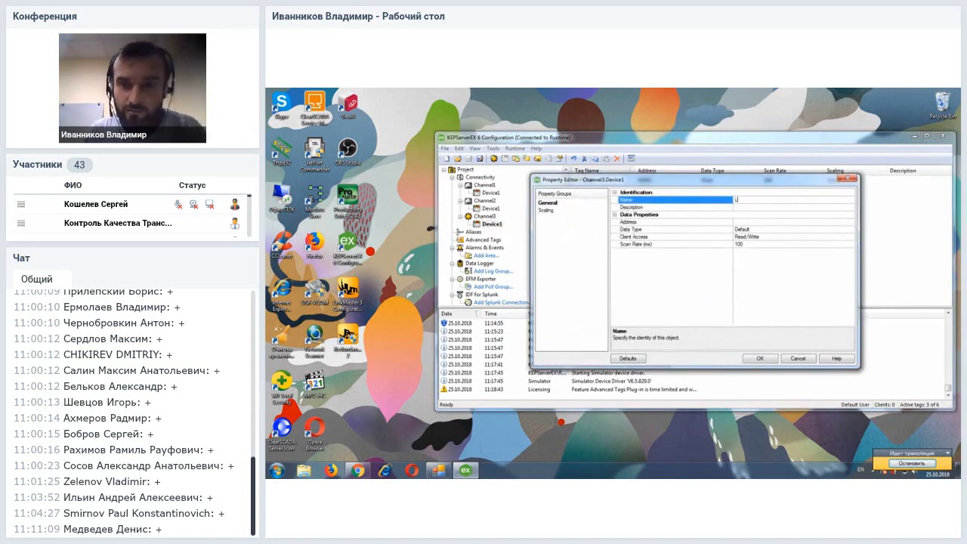
pyautogui.write('ink_1')
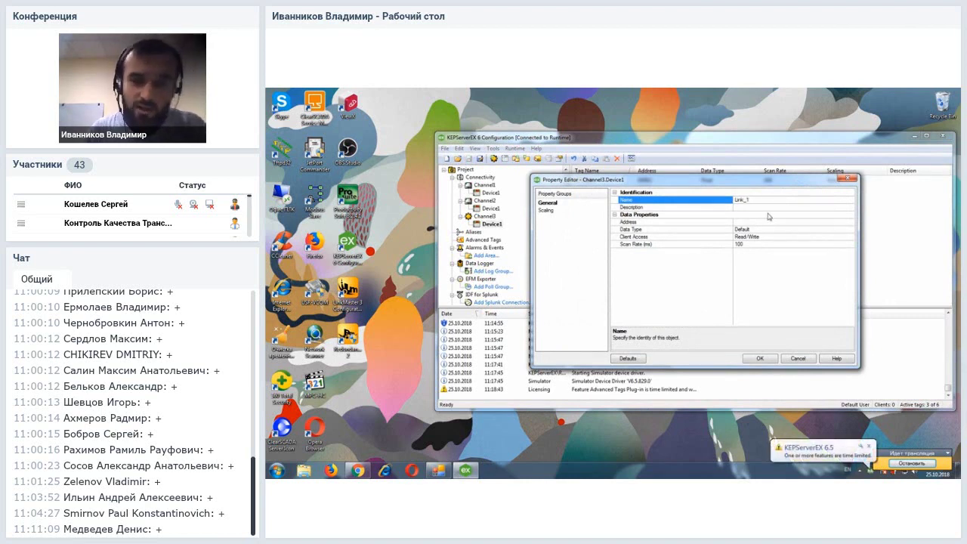
pyautogui.click(769, 222)
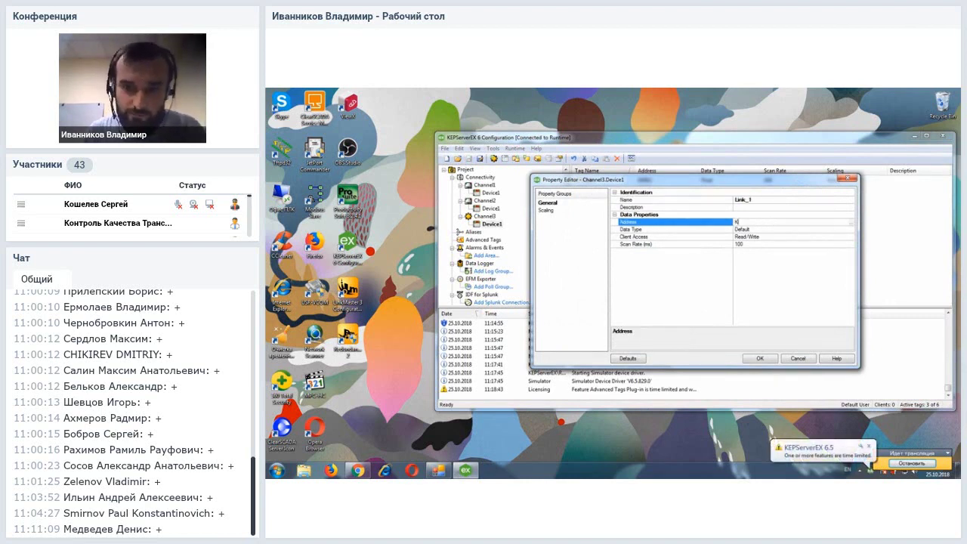
pyautogui.click(779, 229)
pyautogui.click(778, 229)
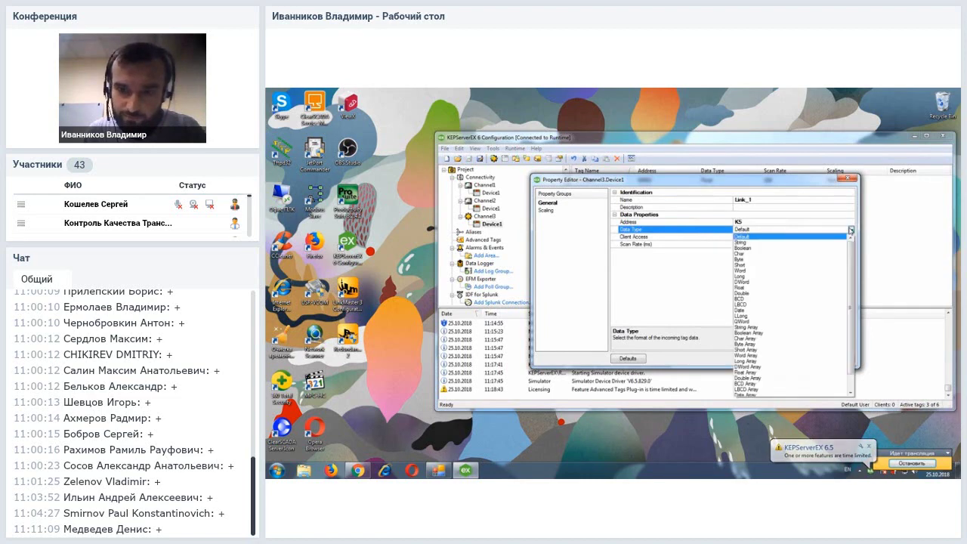
pyautogui.click(746, 272)
pyautogui.click(769, 357)
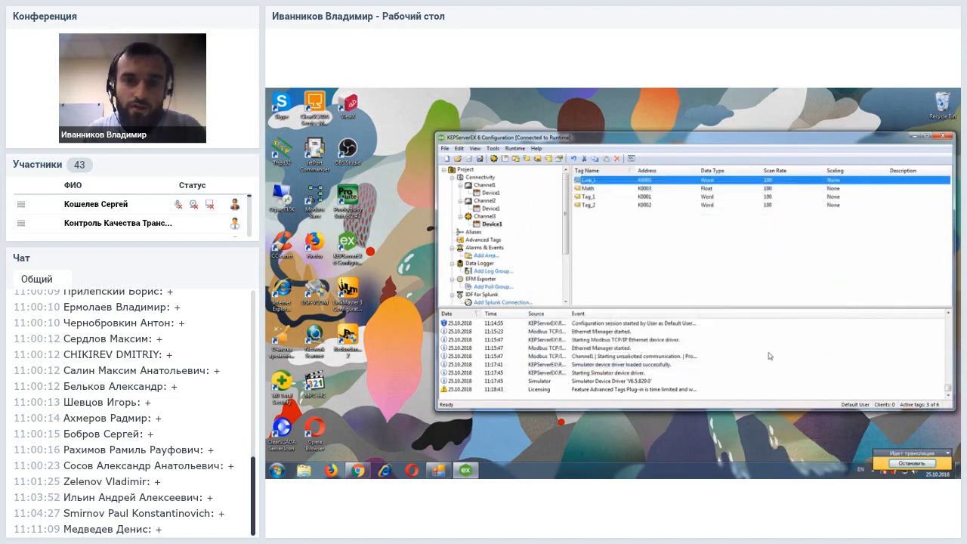
# Add a tag named Link_2 to Channel3's Device1 with address K7 and data type Float
pyautogui.rightClick(612, 227)
pyautogui.click(635, 237)
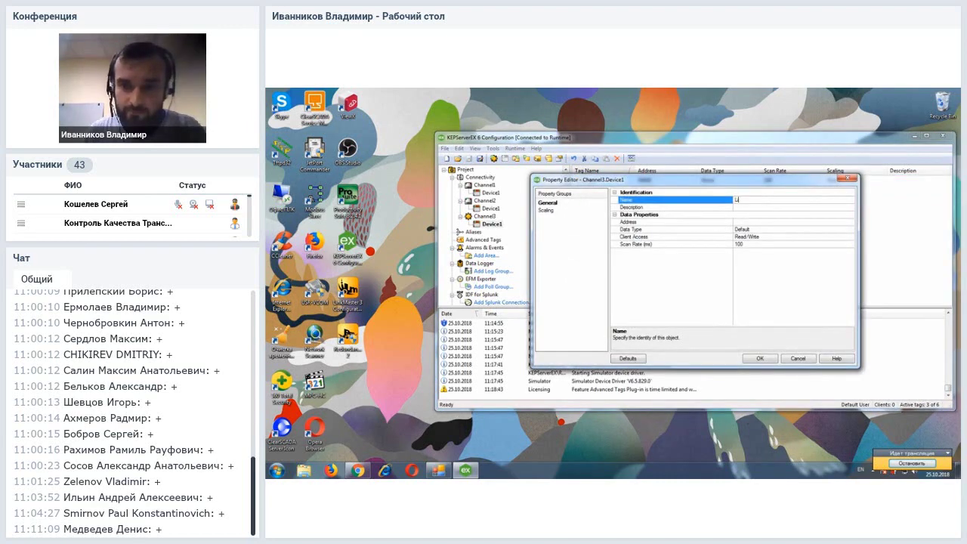
pyautogui.click(781, 221)
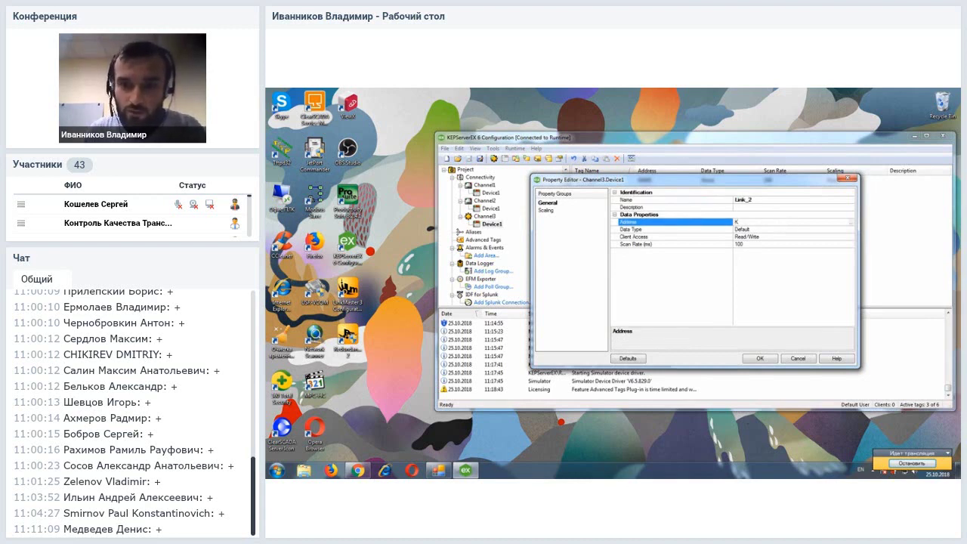
pyautogui.click(790, 229)
pyautogui.click(851, 229)
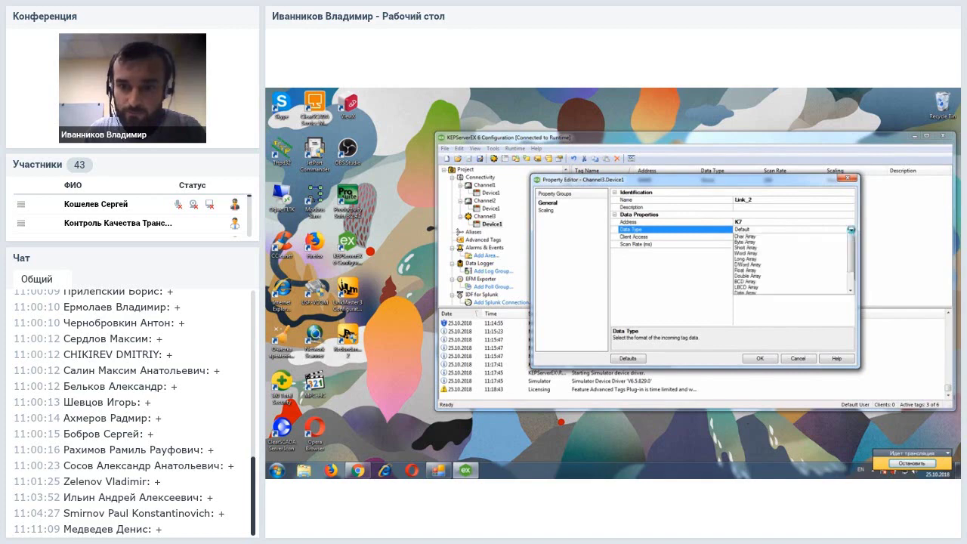
pyautogui.click(753, 288)
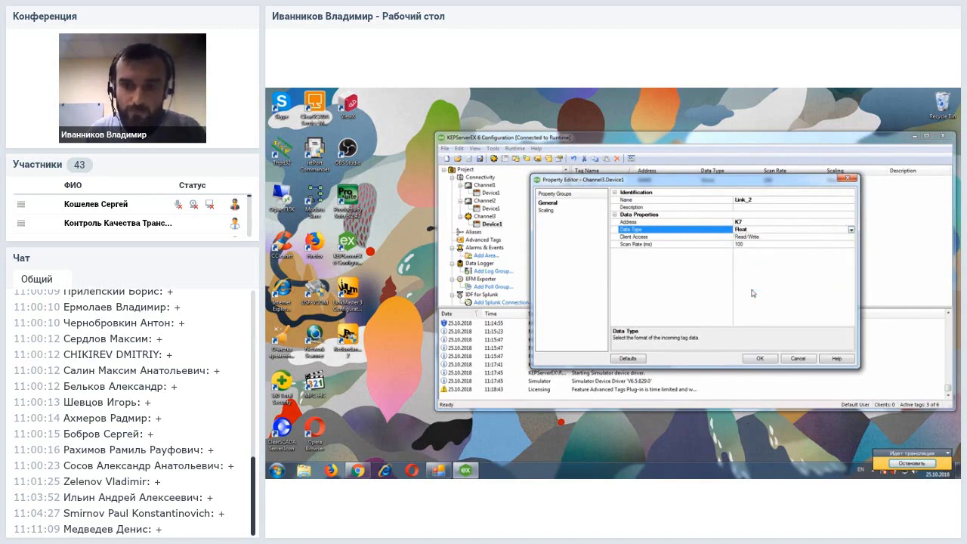
pyautogui.click(758, 359)
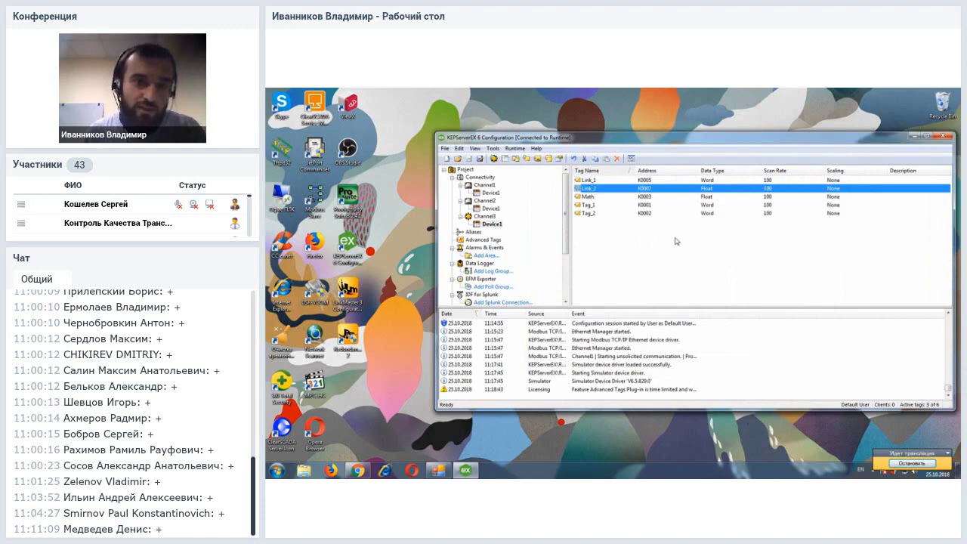
# Inspect the Channel3.Device1 tag values, including Link_1 and Link_2, in OPC Quick Client and close it without saving
pyautogui.click(631, 158)
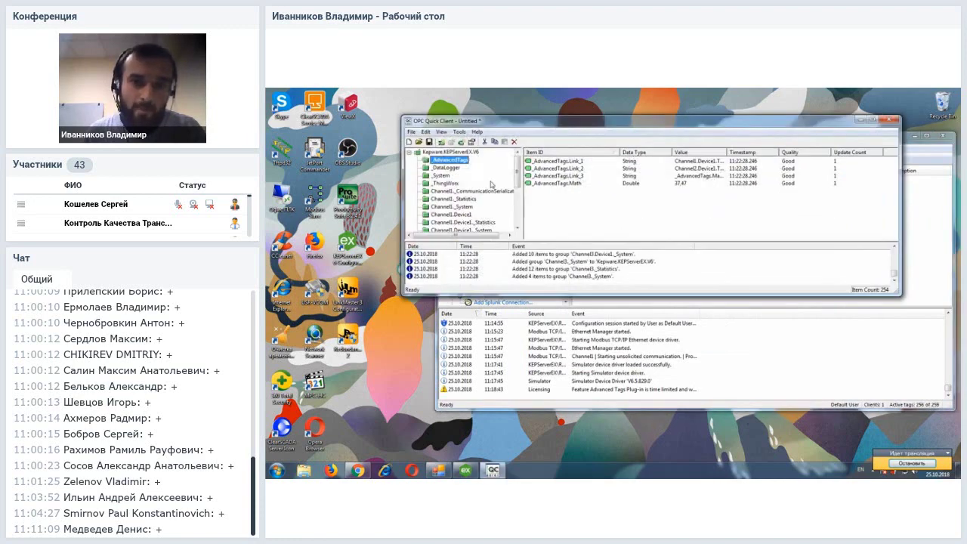
pyautogui.scroll(-5, 516, 176)
pyautogui.click(453, 214)
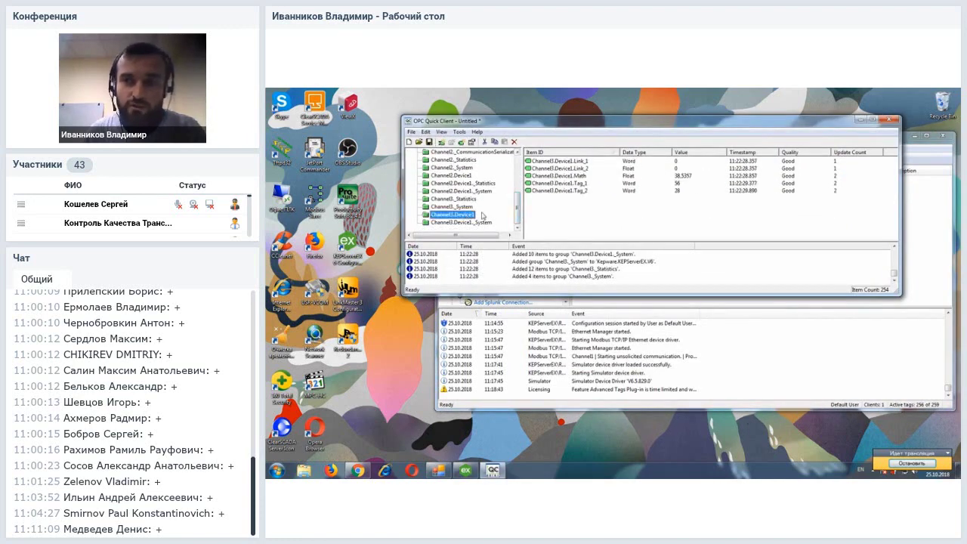
pyautogui.click(890, 121)
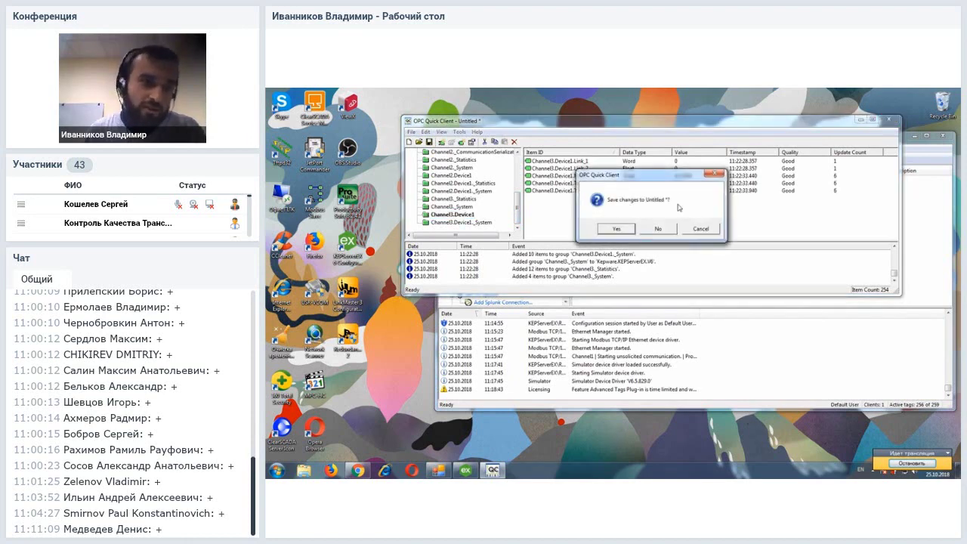
pyautogui.click(658, 225)
# Launch LinkMaster from the desktop and move its window up so that it is fully visible
pyautogui.click(349, 291)
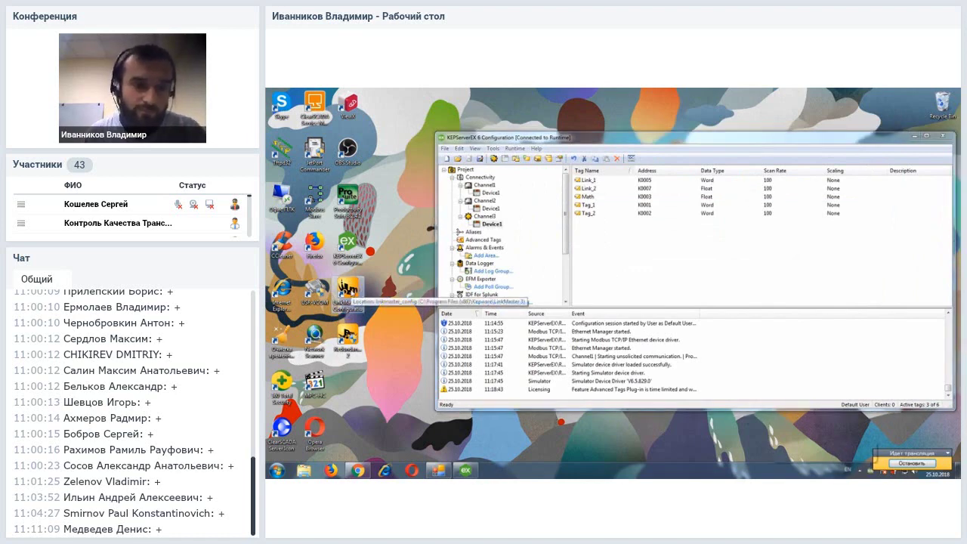
pyautogui.hotkey('alt', 'Tab')
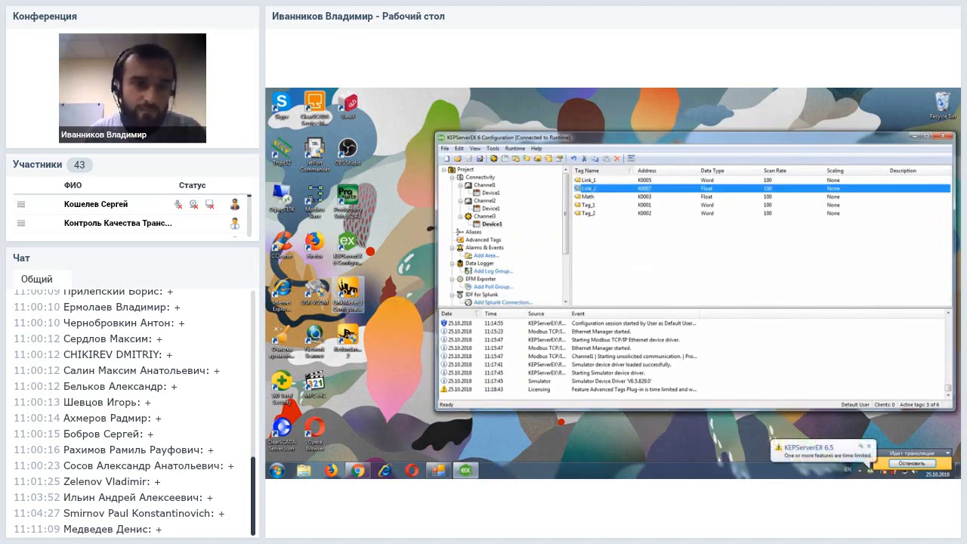
pyautogui.click(404, 209)
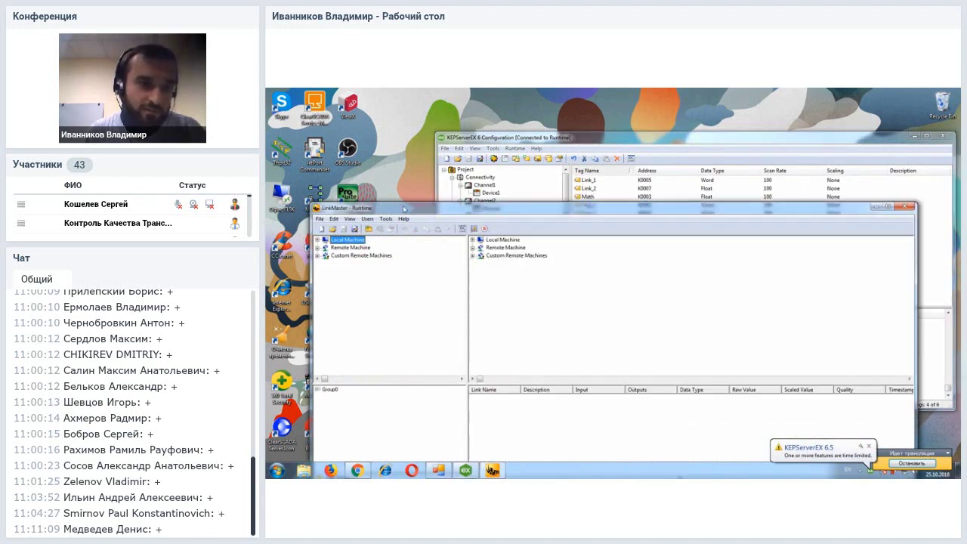
pyautogui.moveTo(405, 209); pyautogui.dragTo(433, 153)
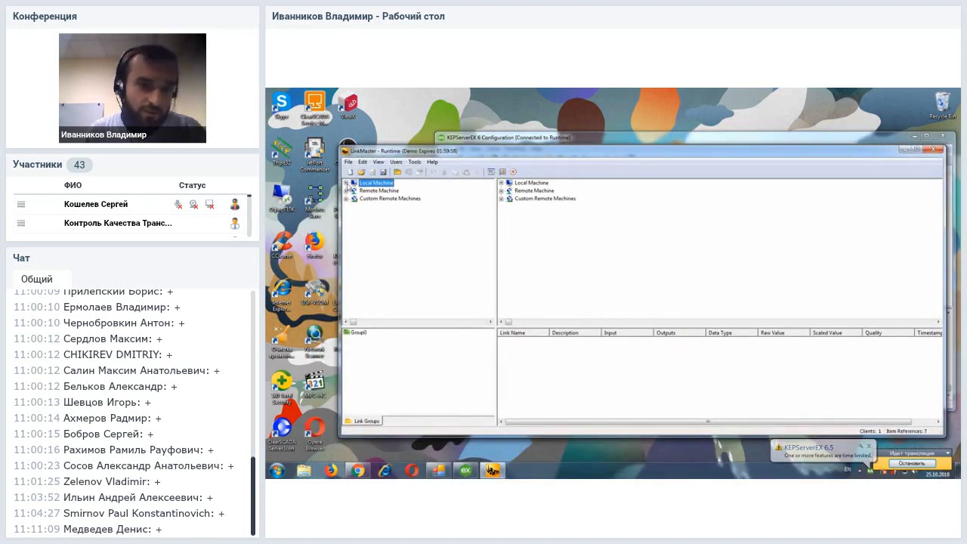
# Delete the existing link group Group0 together with all its link items
pyautogui.click(358, 334)
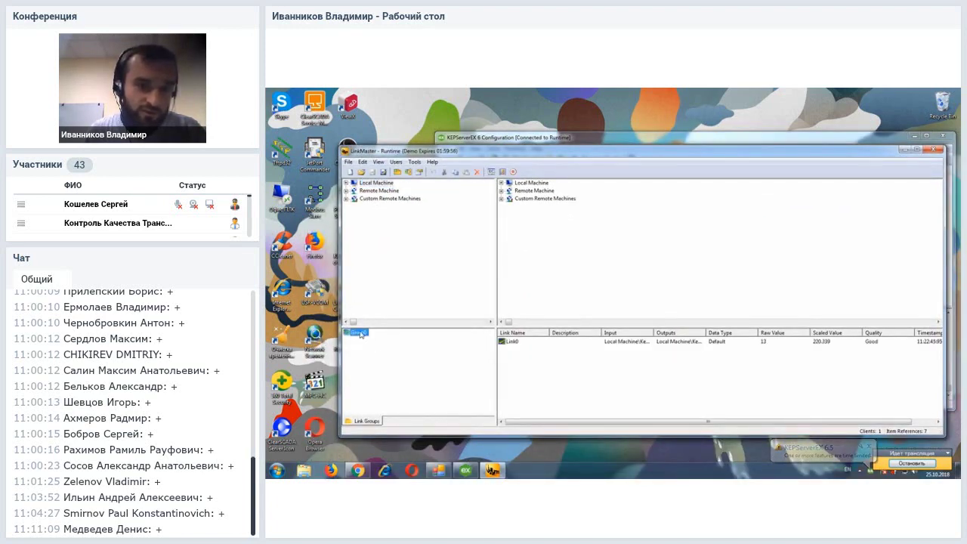
pyautogui.rightClick(362, 335)
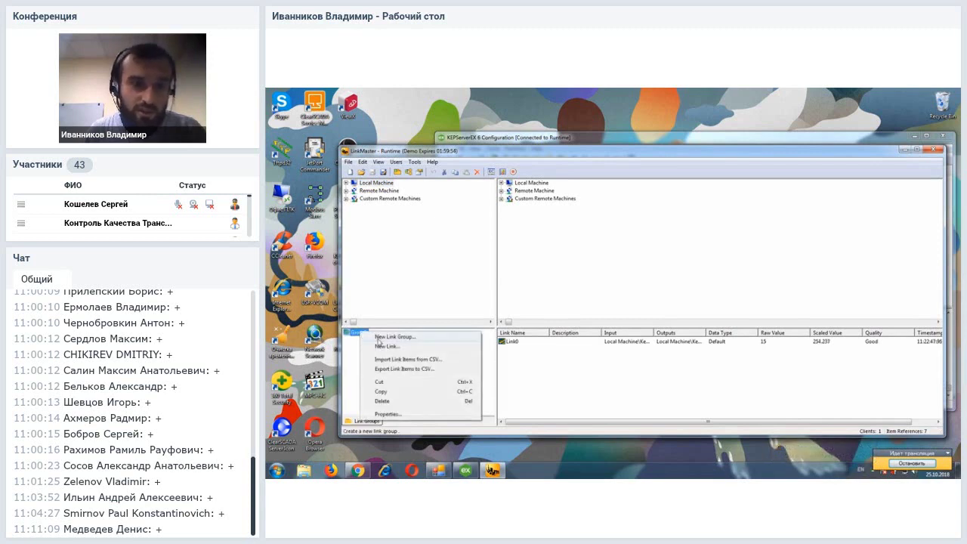
pyautogui.click(387, 401)
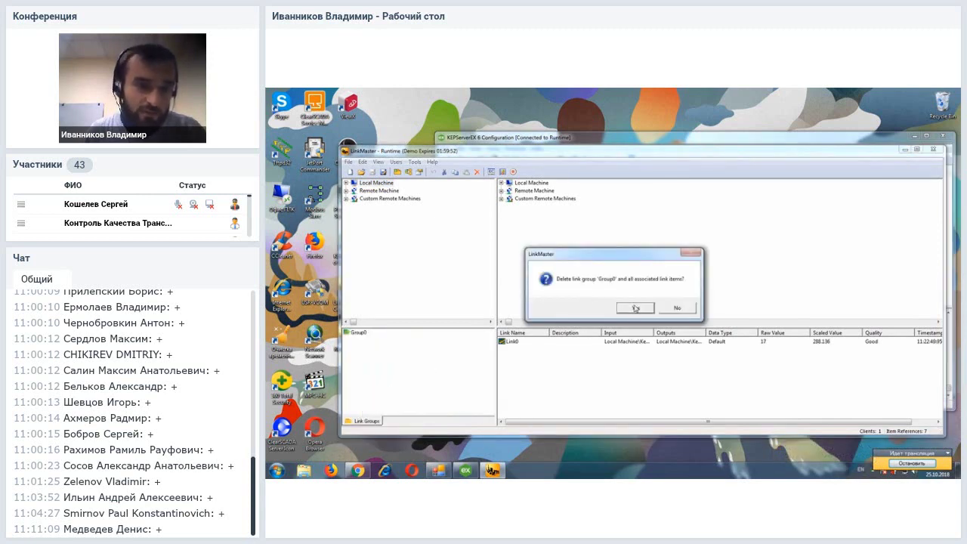
pyautogui.click(635, 309)
# Create a new link group with the default name and settings
pyautogui.rightClick(380, 337)
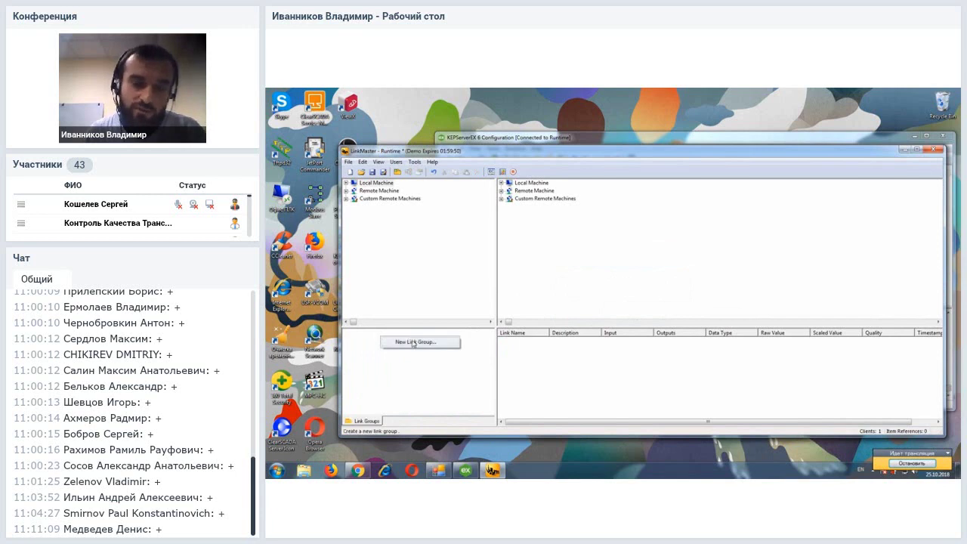
pyautogui.click(413, 342)
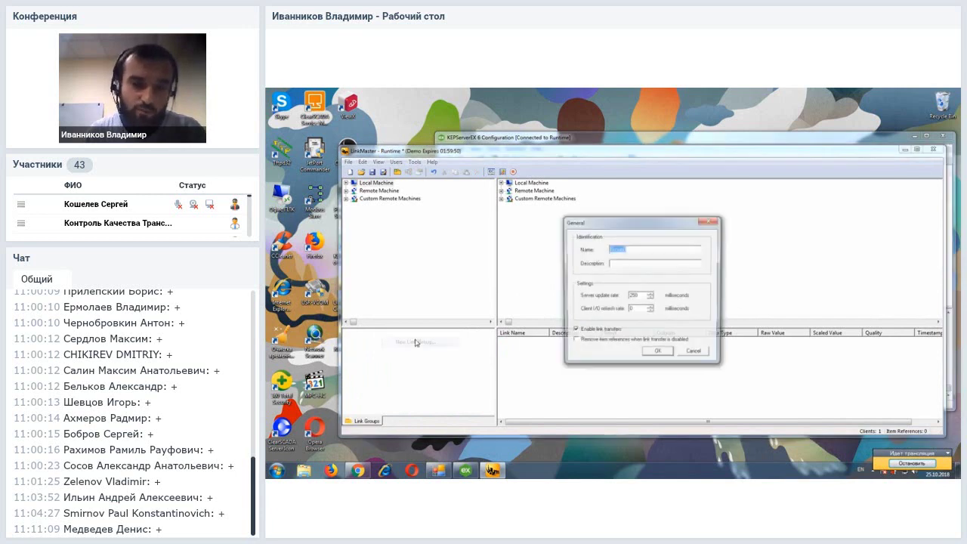
pyautogui.click(658, 354)
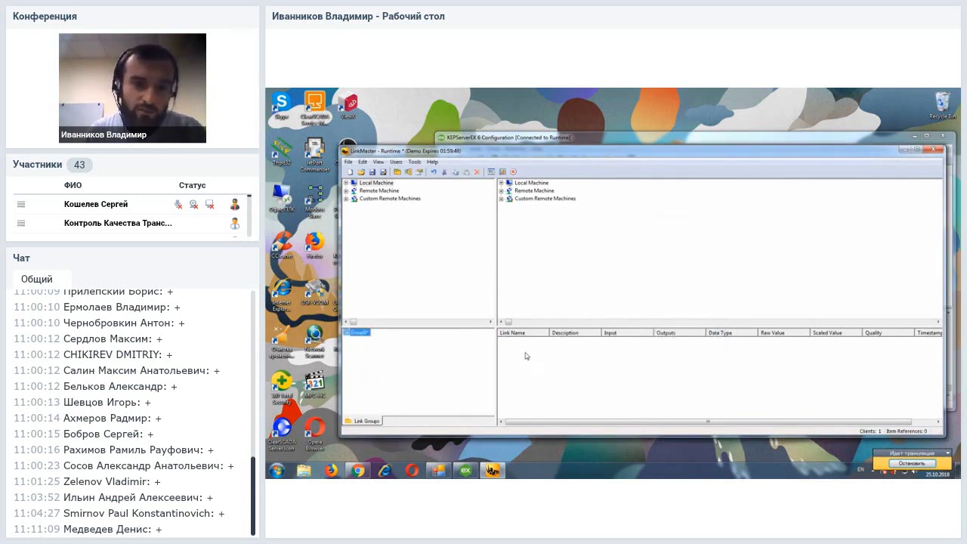
# Add a new link to the group and set its input item to Channel1.Device1.Tag from the local Kepware.KEPServerEX.V6 server
pyautogui.rightClick(527, 355)
pyautogui.click(558, 355)
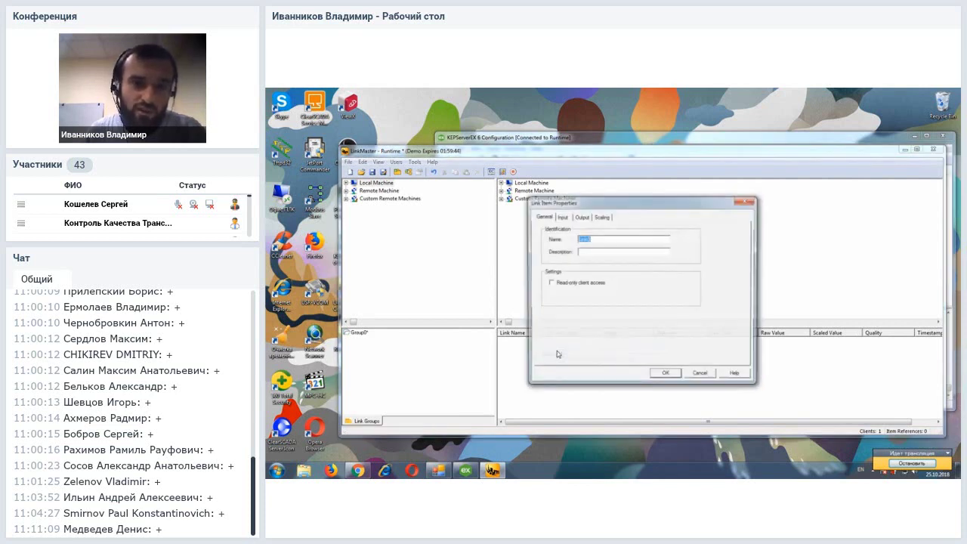
pyautogui.click(563, 218)
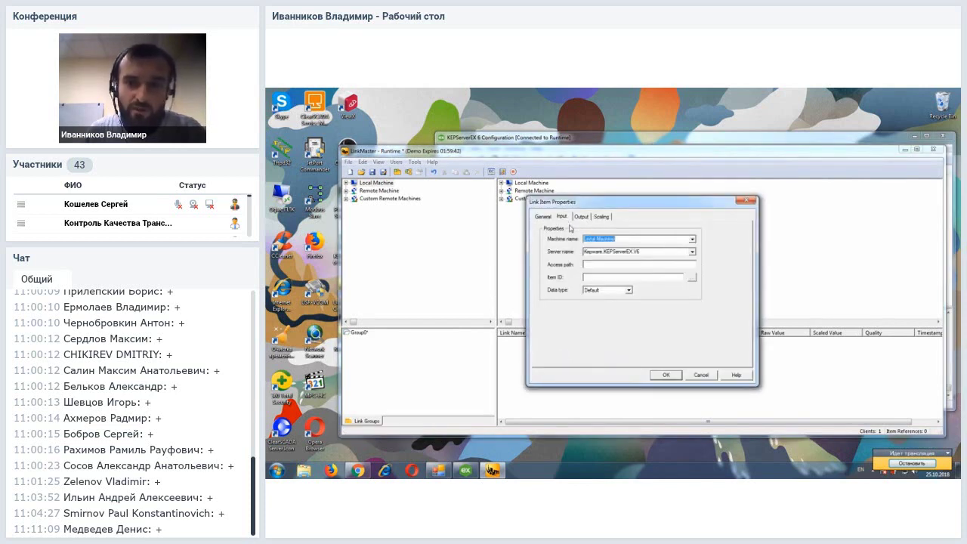
pyautogui.click(692, 278)
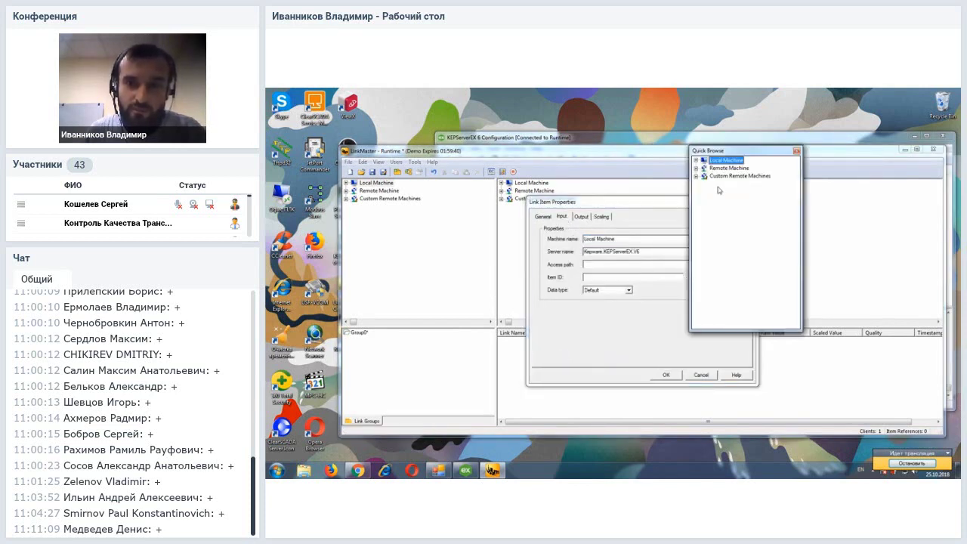
pyautogui.click(696, 161)
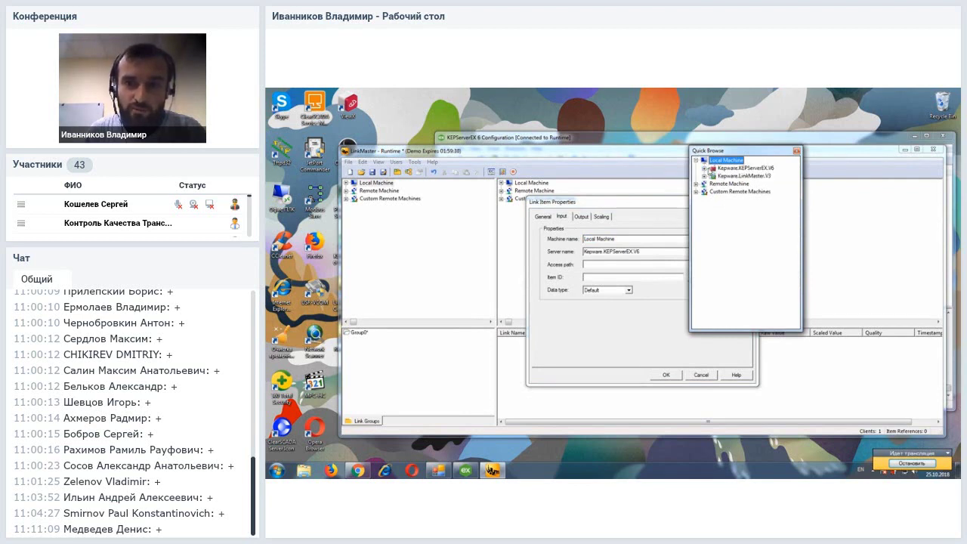
pyautogui.click(705, 169)
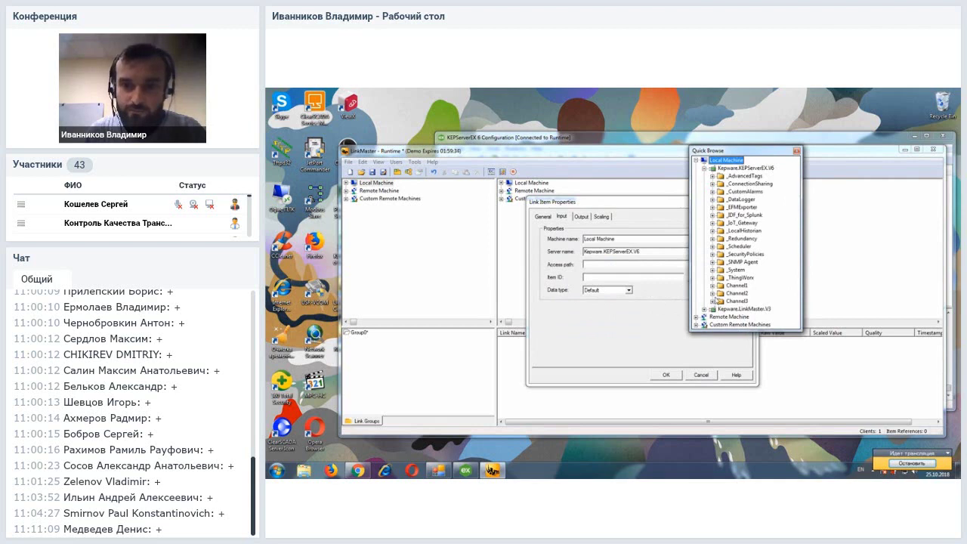
pyautogui.click(712, 286)
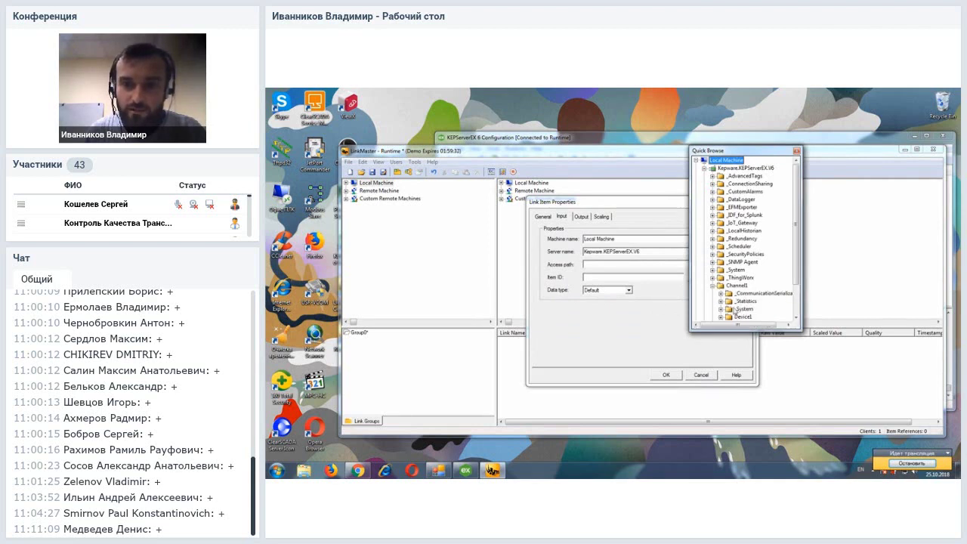
pyautogui.click(722, 318)
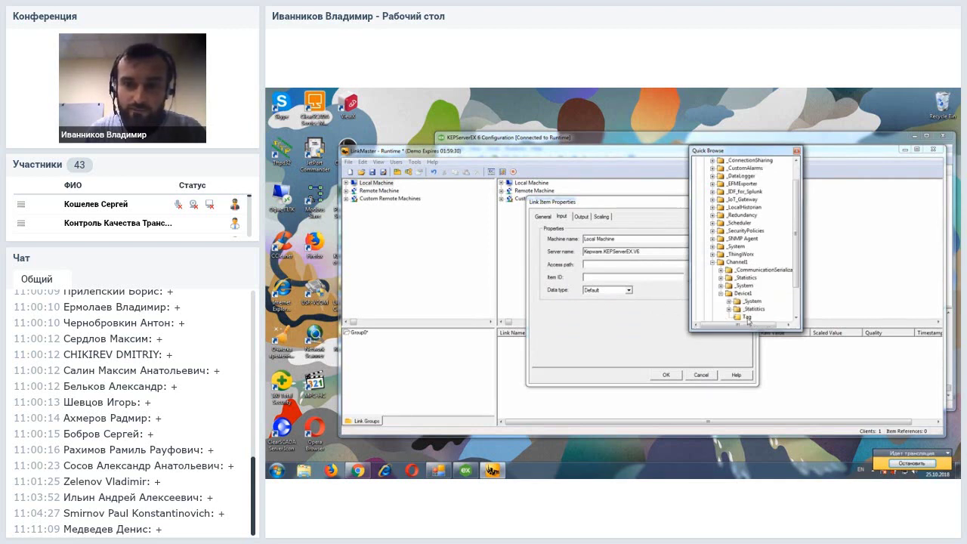
pyautogui.click(747, 318)
pyautogui.doubleClick(746, 317)
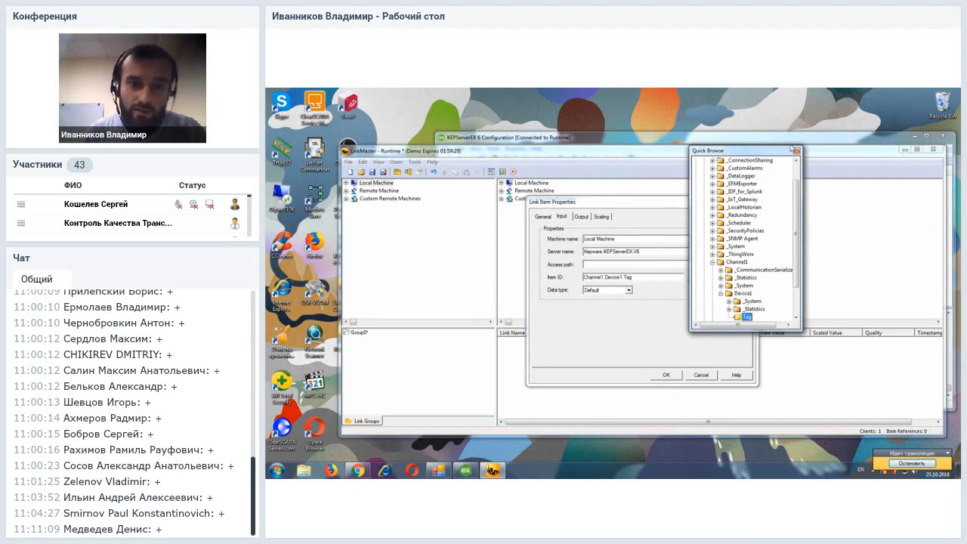
pyautogui.click(795, 150)
# Add Channel3.Device1.Link_1 and Channel3.Device1.Link_2 from the local KEPServerEX server as the link's output items
pyautogui.click(581, 217)
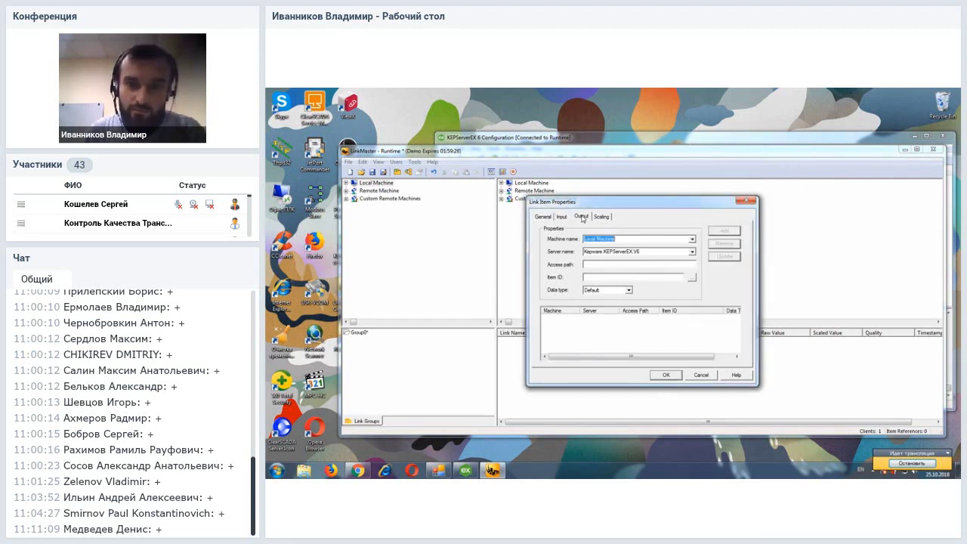
pyautogui.click(694, 278)
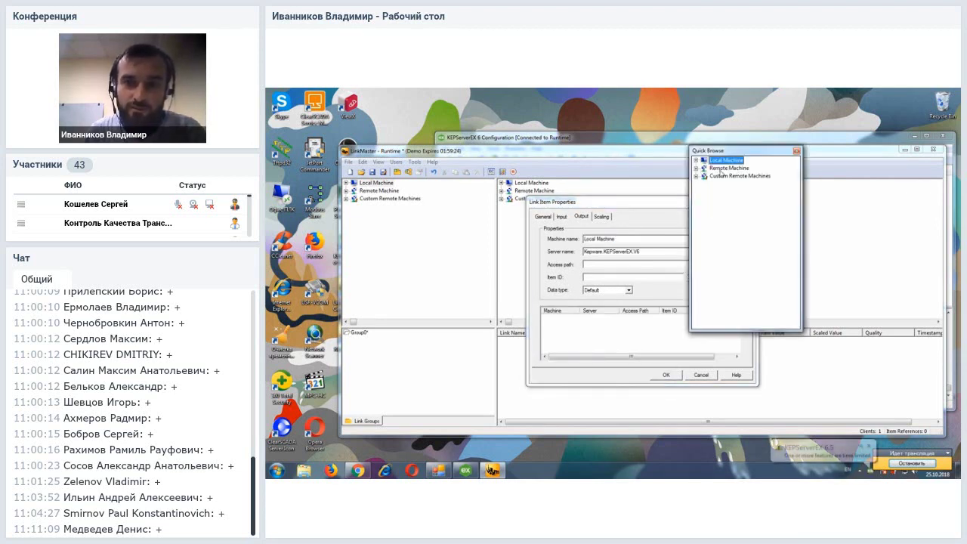
pyautogui.click(695, 160)
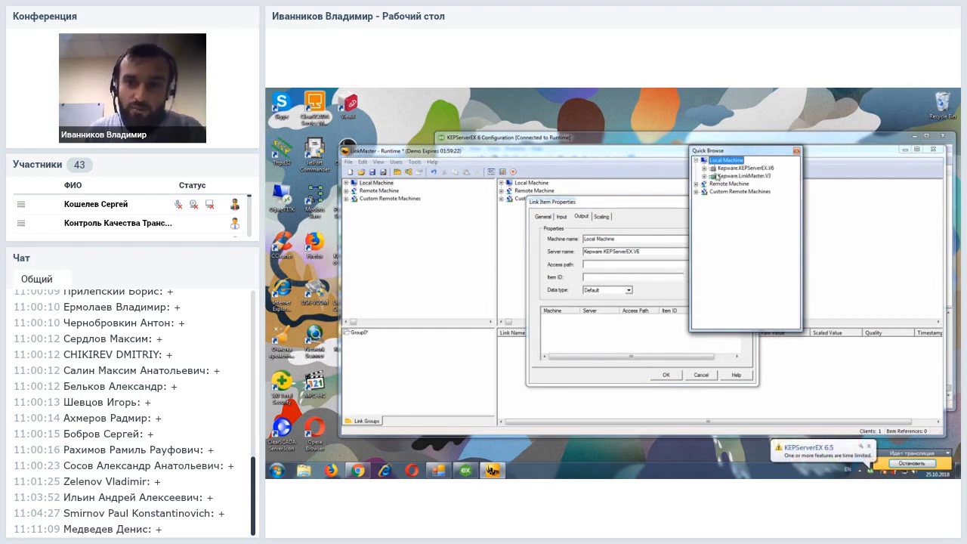
pyautogui.click(703, 168)
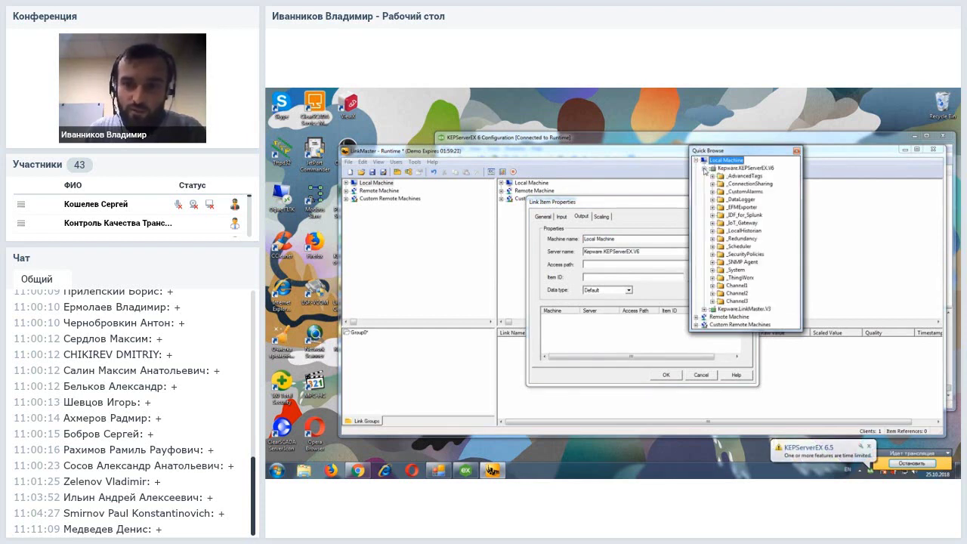
pyautogui.click(713, 302)
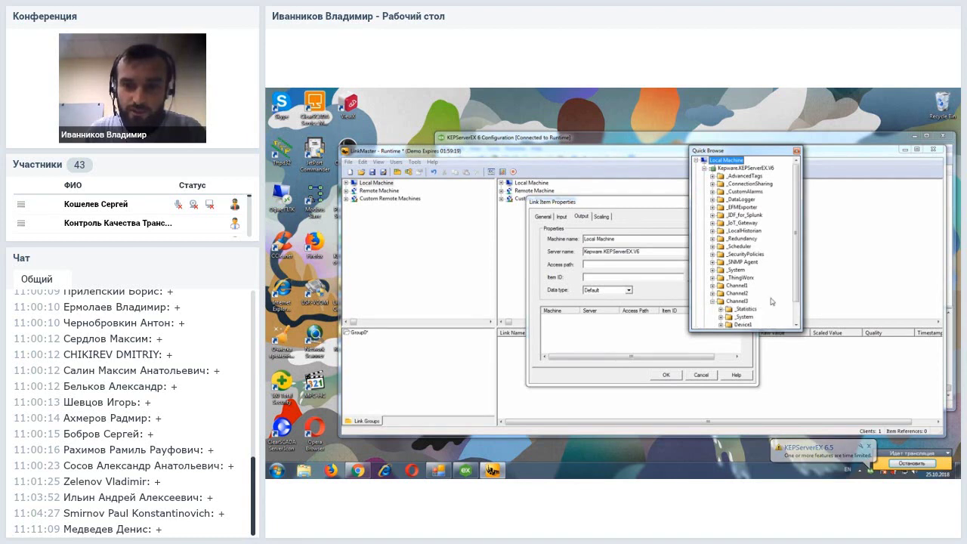
pyautogui.scroll(-1, 744, 302)
pyautogui.click(744, 302)
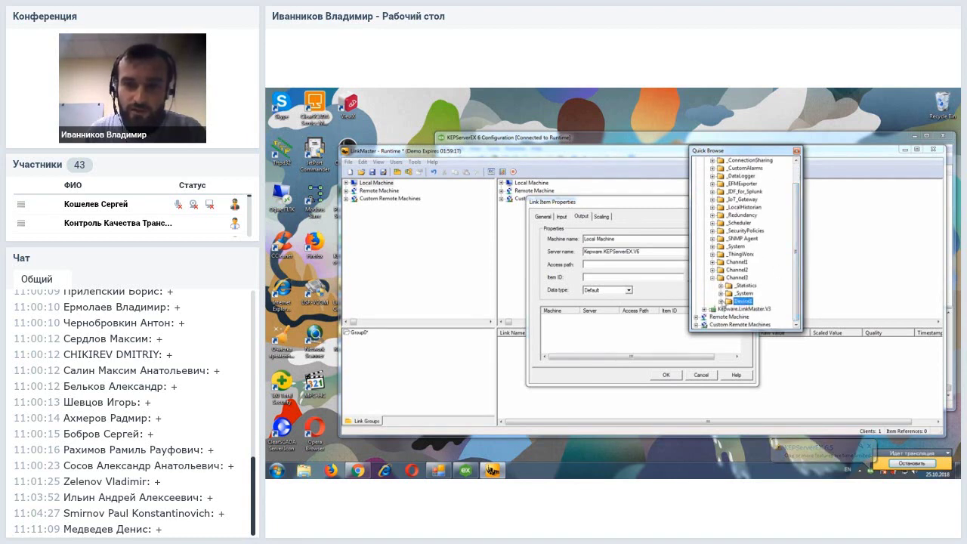
pyautogui.click(721, 301)
pyautogui.click(750, 295)
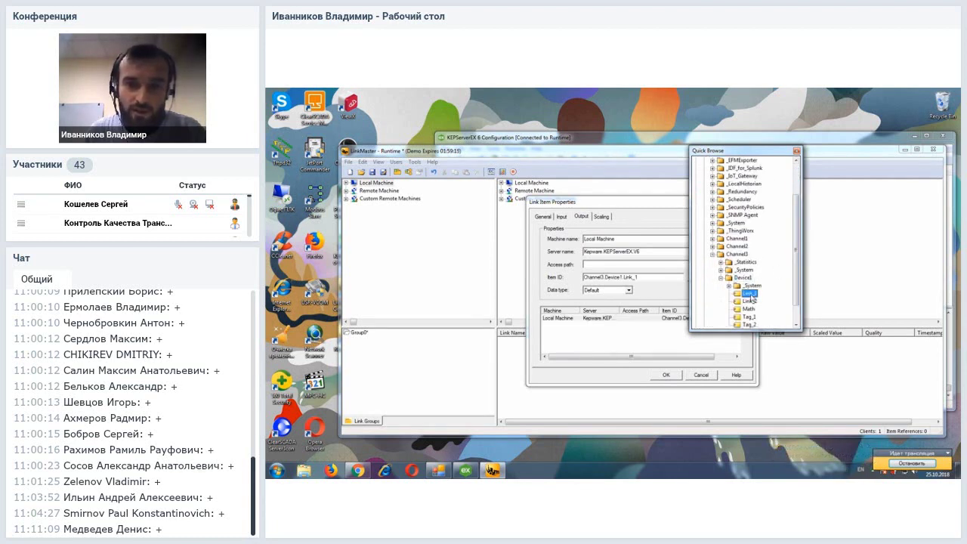
pyautogui.click(750, 302)
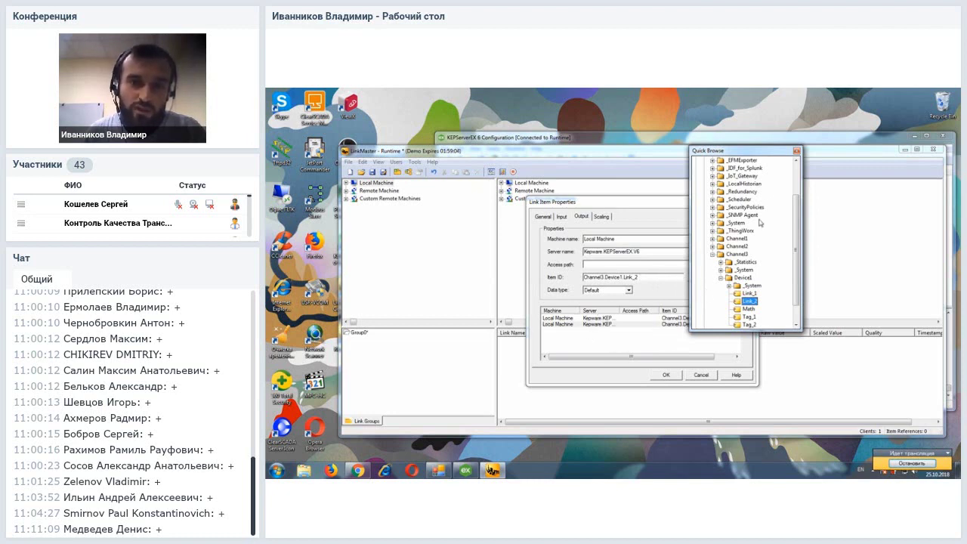
pyautogui.click(795, 151)
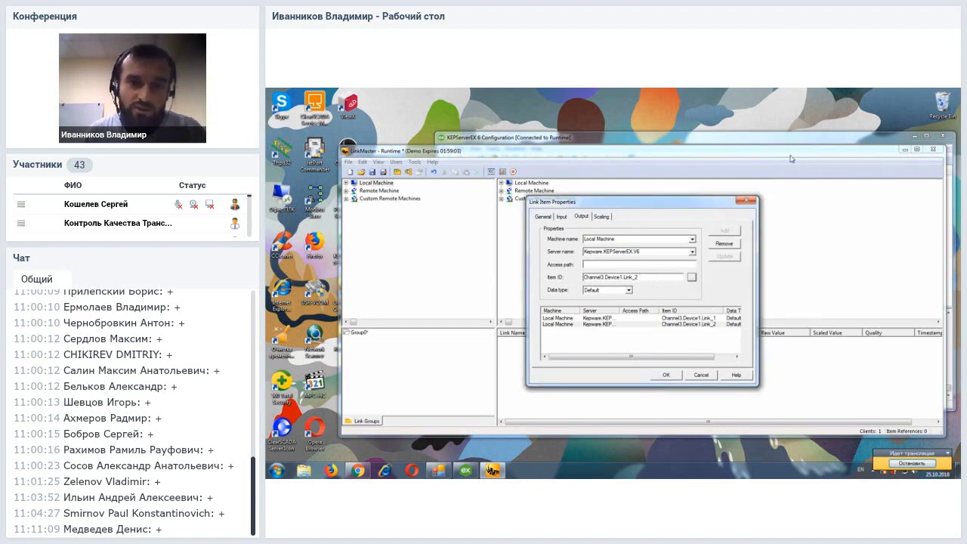
# Apply linear scaling to the link with a raw value high of 59, and save the LinkMaster project
pyautogui.click(601, 217)
pyautogui.click(578, 235)
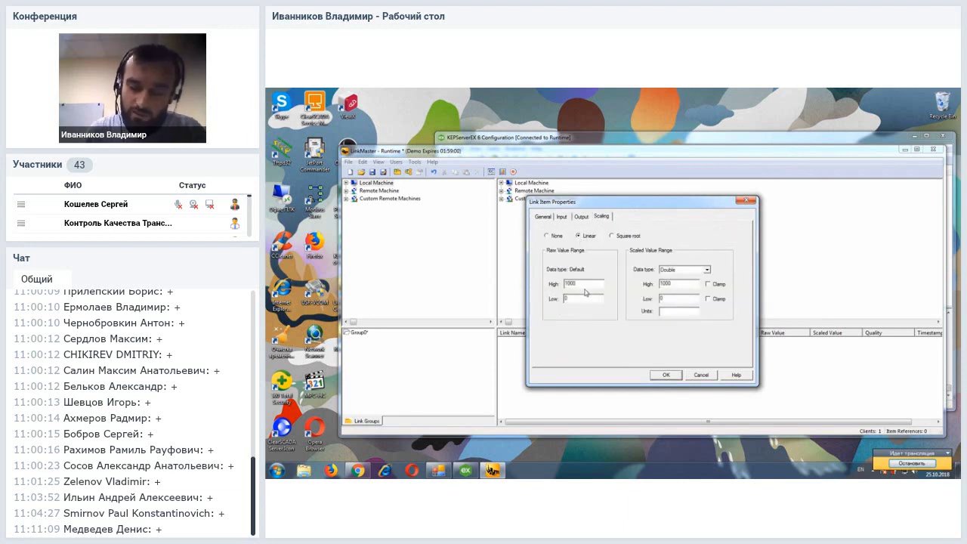
pyautogui.doubleClick(583, 283)
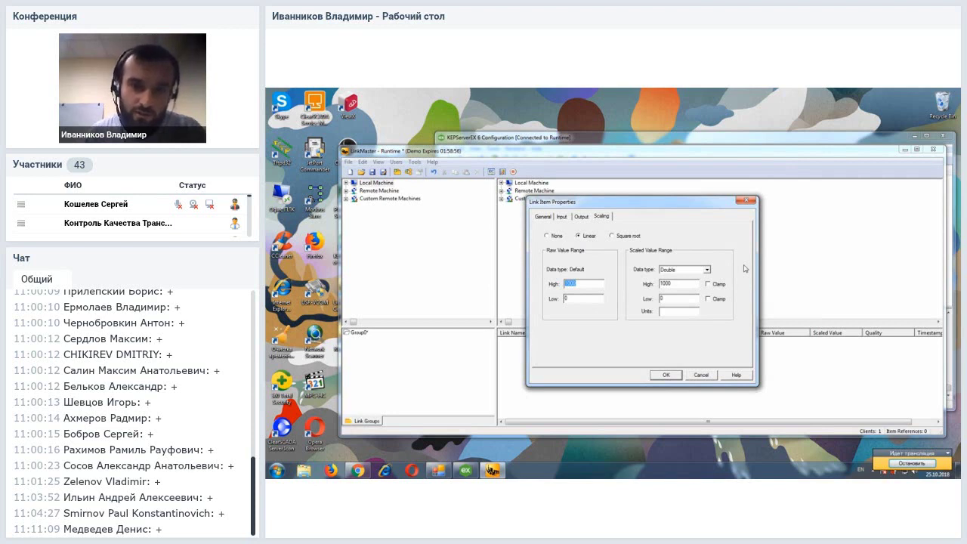
pyautogui.write('59')
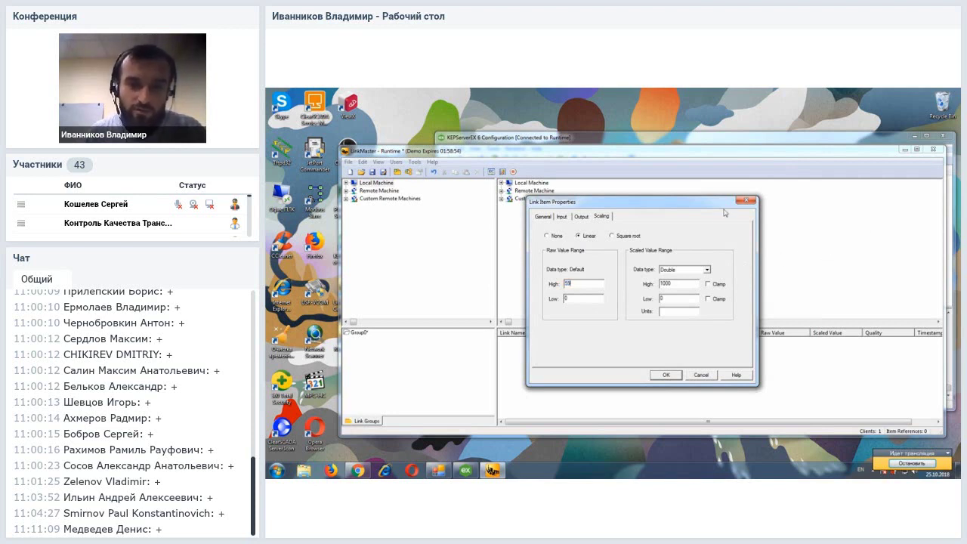
pyautogui.click(666, 376)
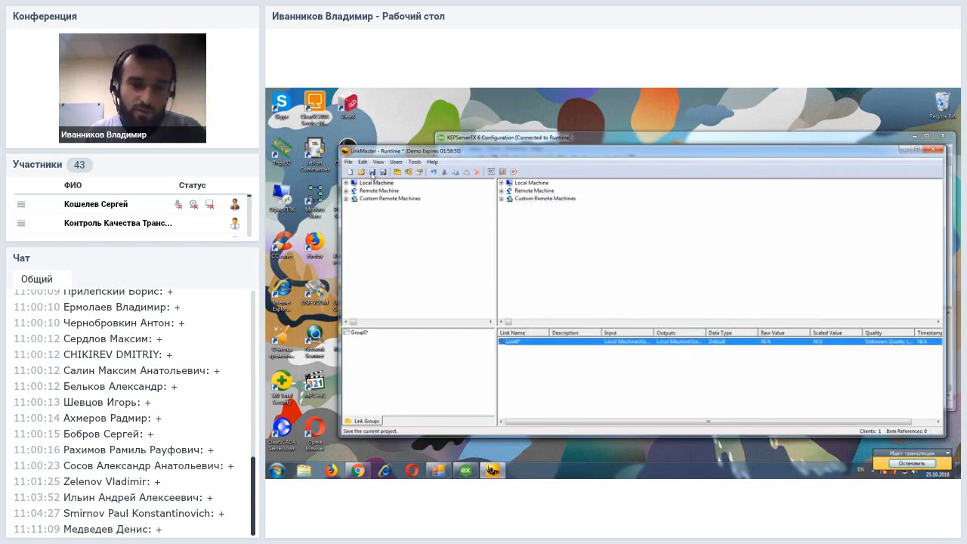
pyautogui.click(372, 173)
pyautogui.click(614, 305)
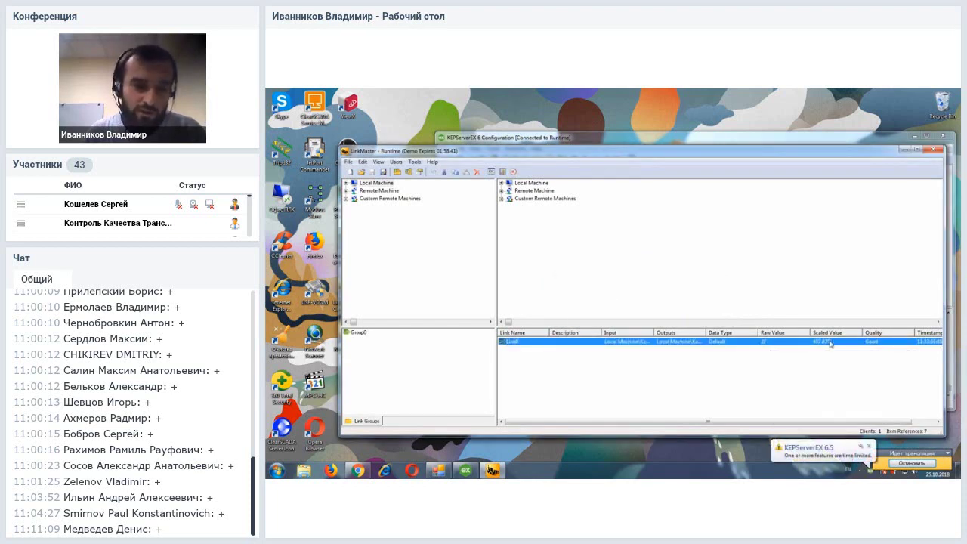
# Switch to KEPServerEX, inspect the Channel3.Device1 tag values in OPC Quick Client, and close the client without saving
pyautogui.click(465, 470)
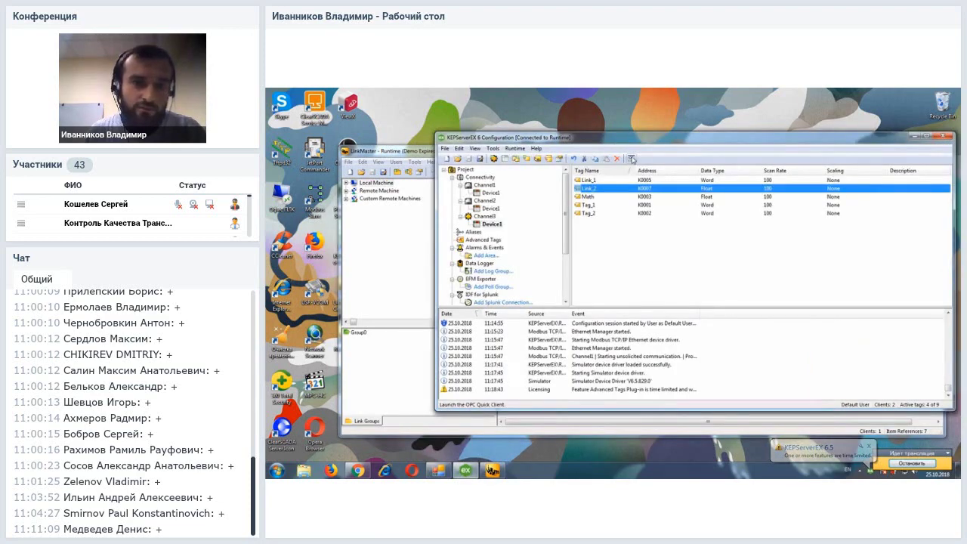
pyautogui.click(631, 159)
pyautogui.scroll(-4, 469, 219)
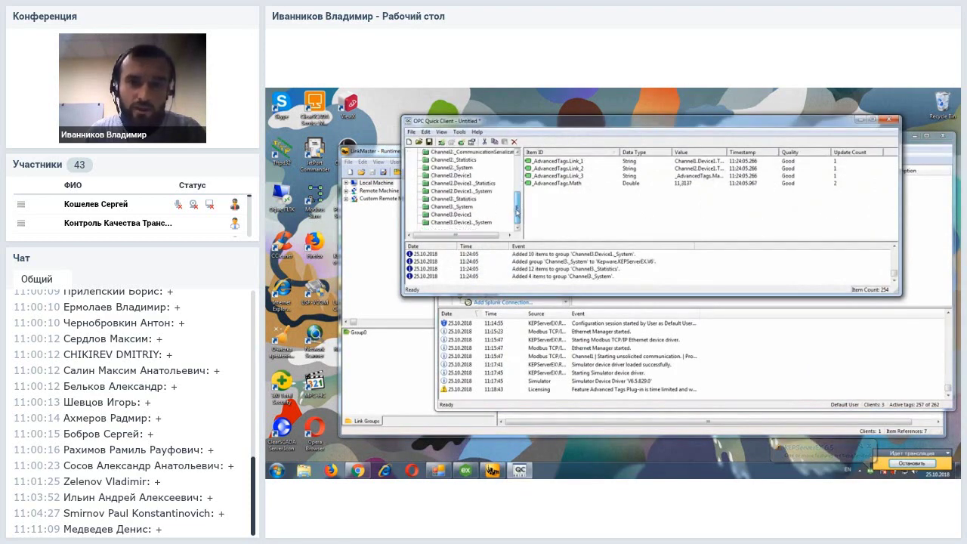
pyautogui.click(453, 215)
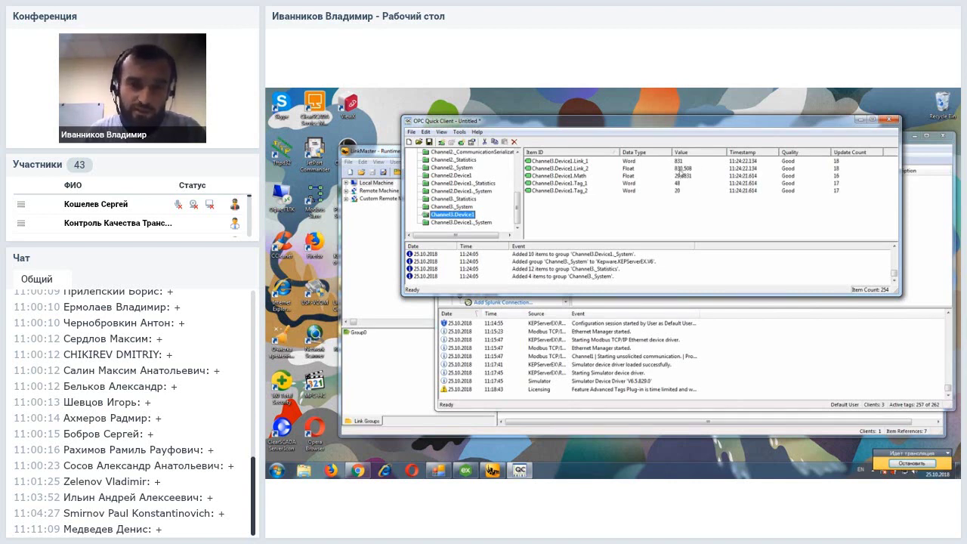
pyautogui.click(889, 121)
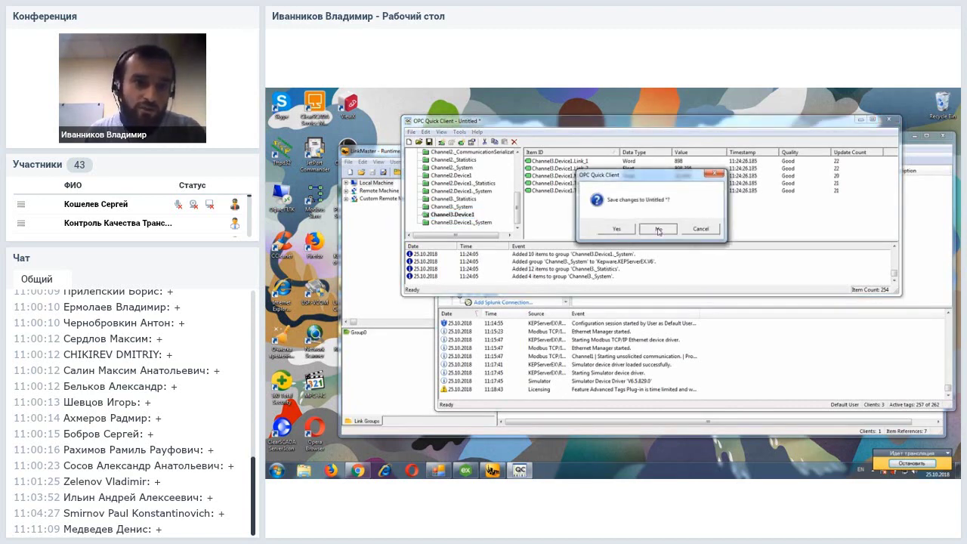
pyautogui.click(658, 230)
# Switch to LinkMaster, review the Primary and Secondary (Hot) redundancy modes in its options, and leave the mode Disabled
pyautogui.click(384, 255)
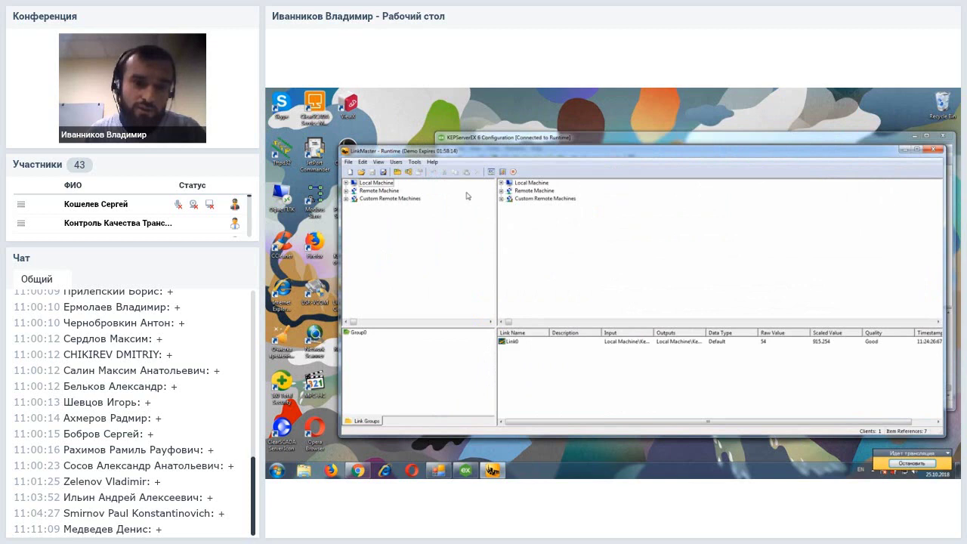
pyautogui.click(415, 163)
pyautogui.click(431, 240)
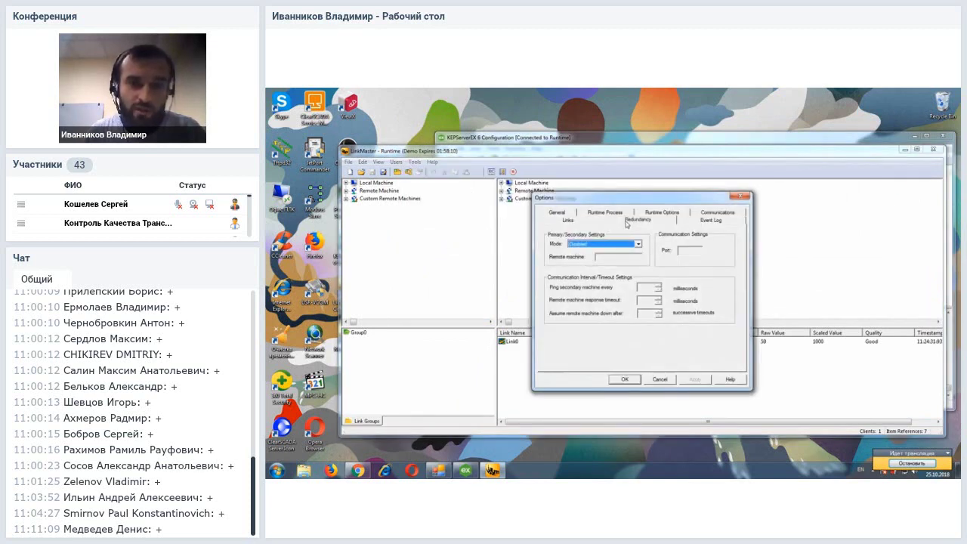
pyautogui.click(638, 247)
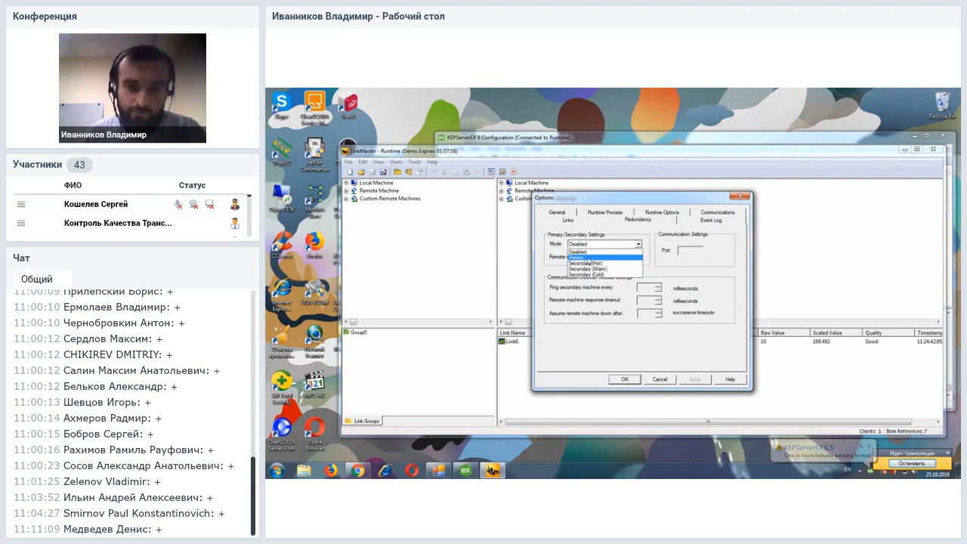
pyautogui.click(625, 257)
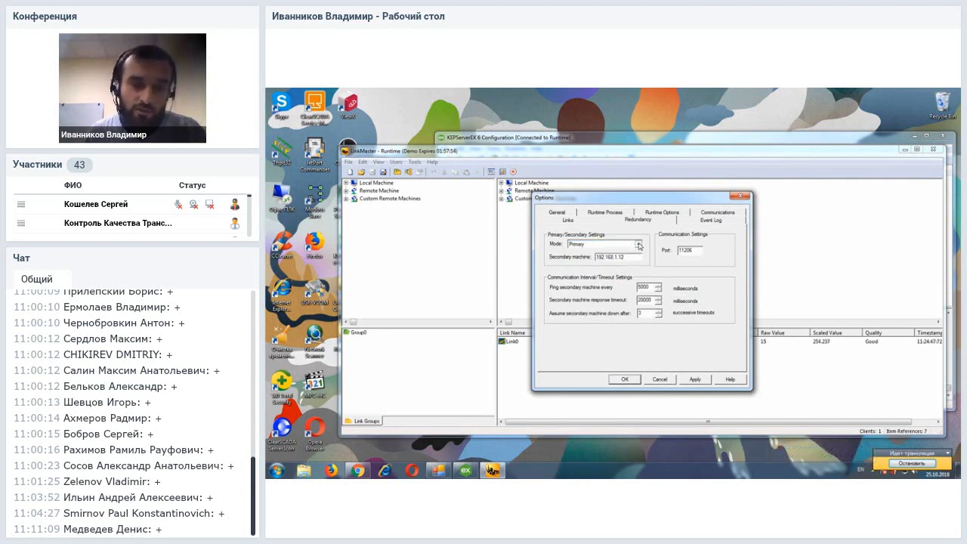
pyautogui.click(638, 245)
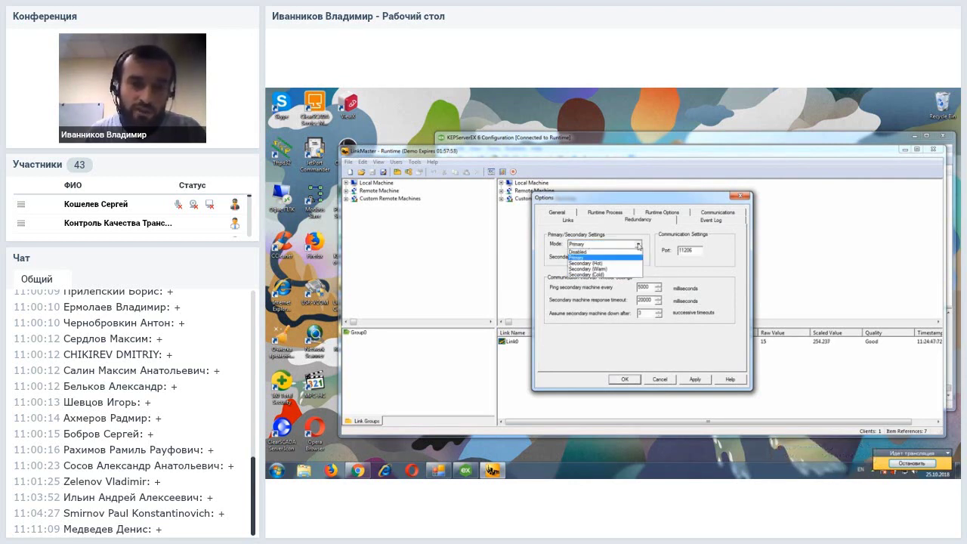
pyautogui.click(596, 264)
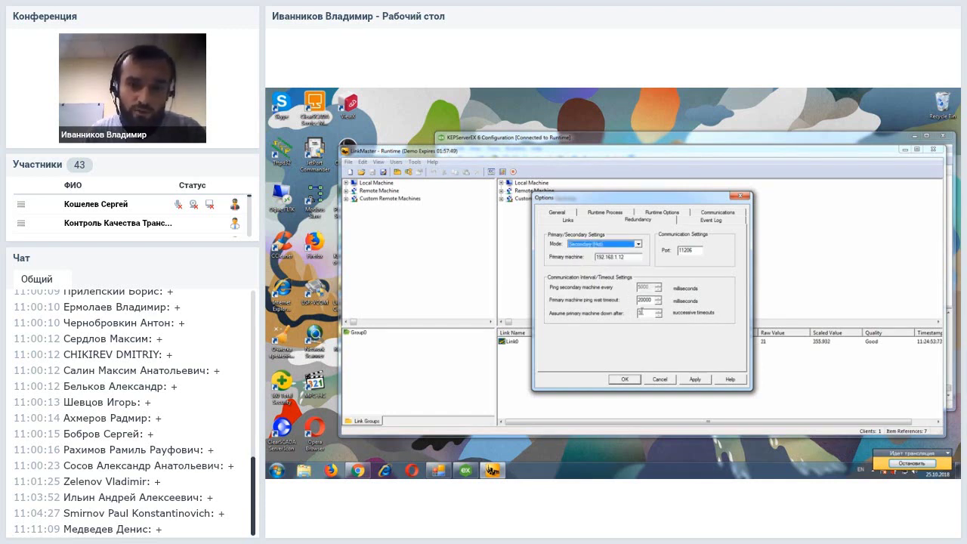
pyautogui.click(639, 244)
pyautogui.click(584, 255)
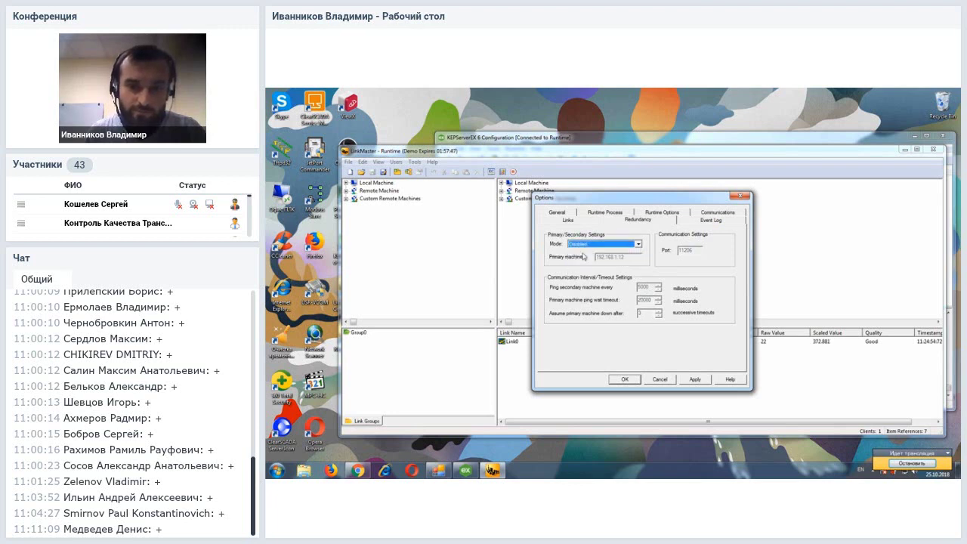
pyautogui.click(627, 379)
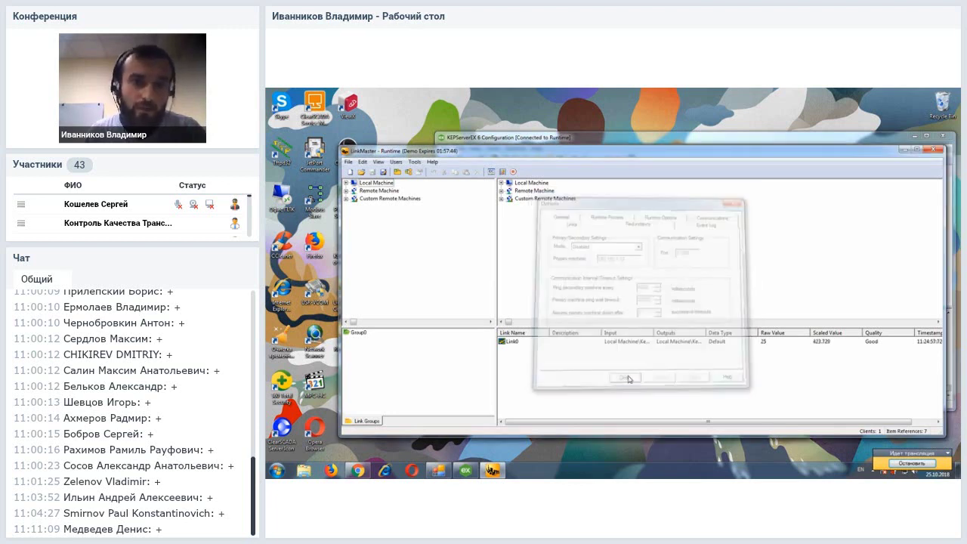
# Minimize LinkMaster, launch RedundancyMaster, and add redundancy to the local Kepware.KEPServerEX.V6 server
pyautogui.click(594, 139)
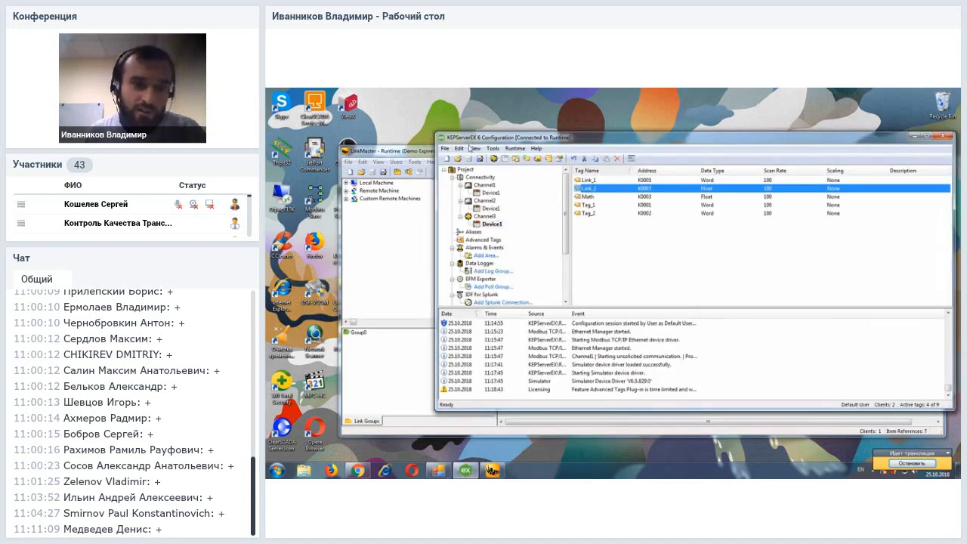
pyautogui.moveTo(421, 151); pyautogui.dragTo(475, 143)
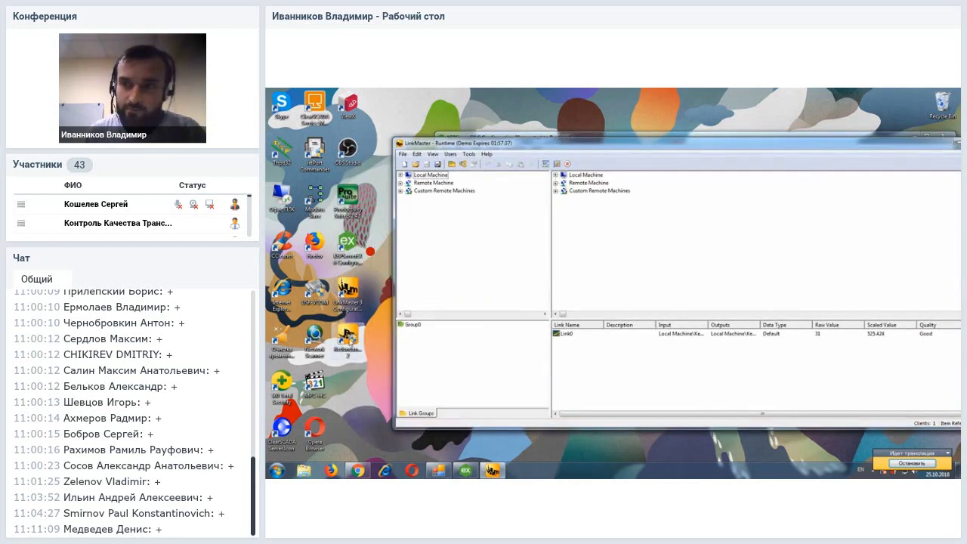
pyautogui.moveTo(922, 144); pyautogui.dragTo(894, 143)
pyautogui.click(927, 143)
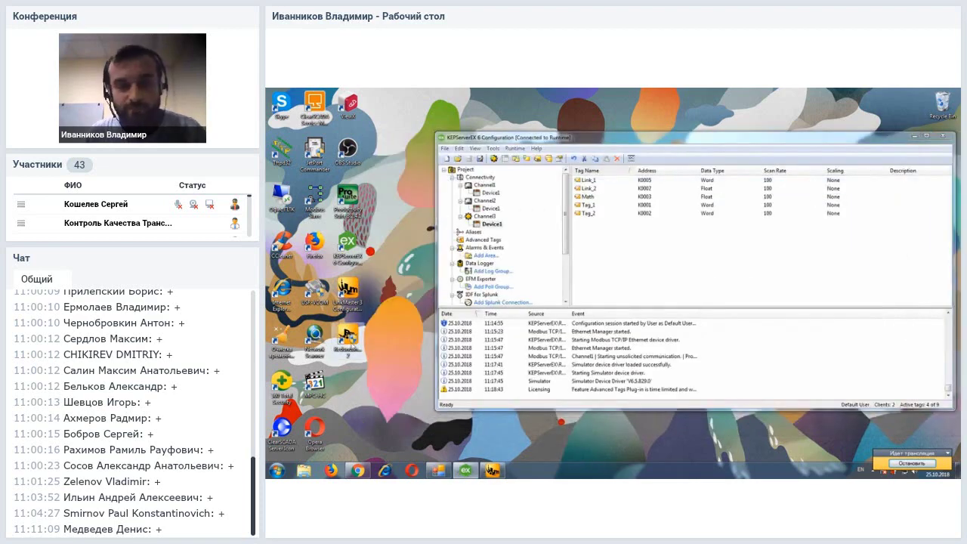
pyautogui.click(350, 342)
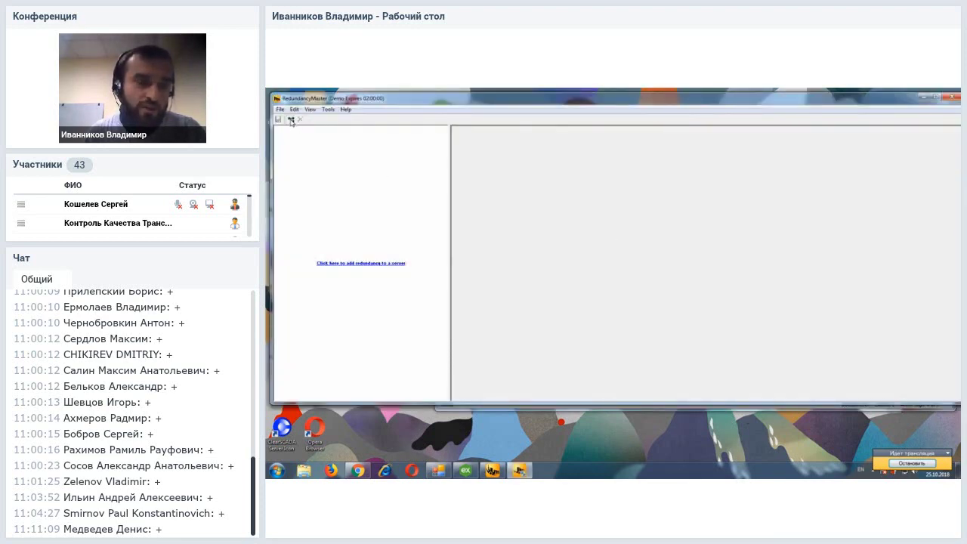
pyautogui.click(291, 119)
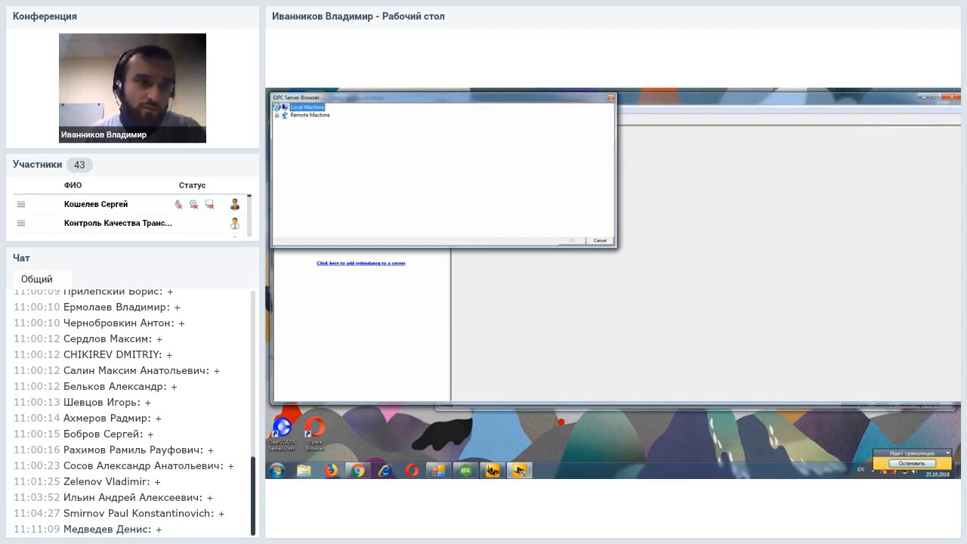
pyautogui.click(277, 108)
pyautogui.click(338, 124)
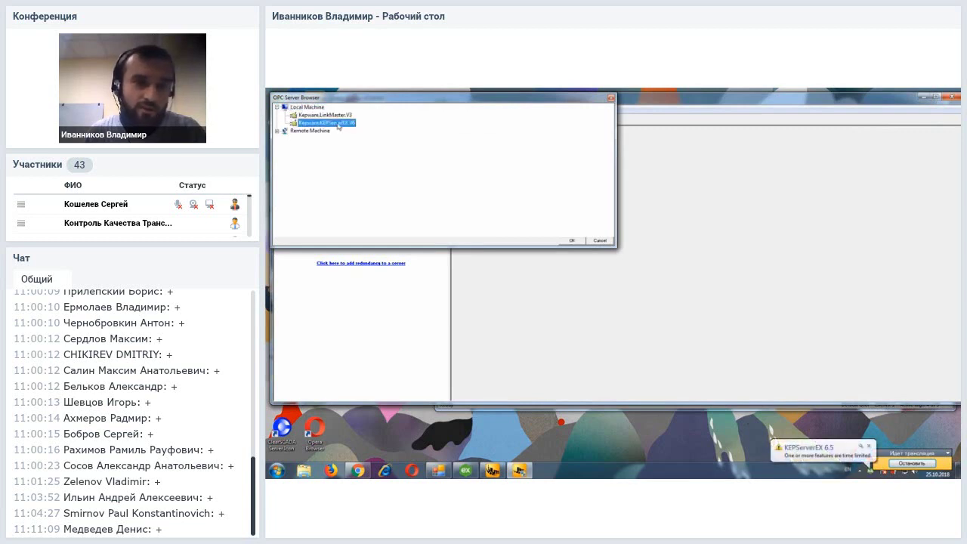
pyautogui.click(572, 241)
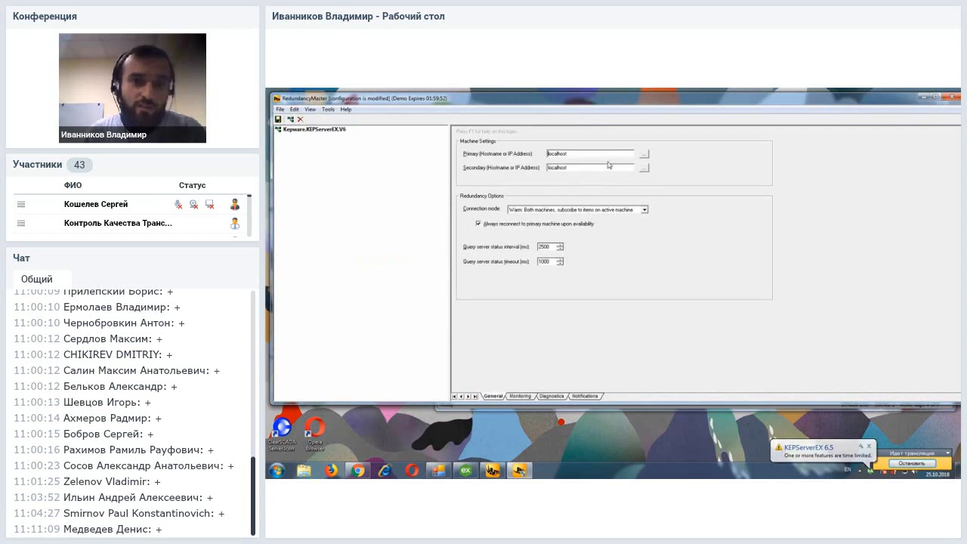
# Alias the redundant server configuration as Kepware.KEPServerEX.V6.Alias1 and minimize RedundancyMaster
pyautogui.doubleClick(580, 153)
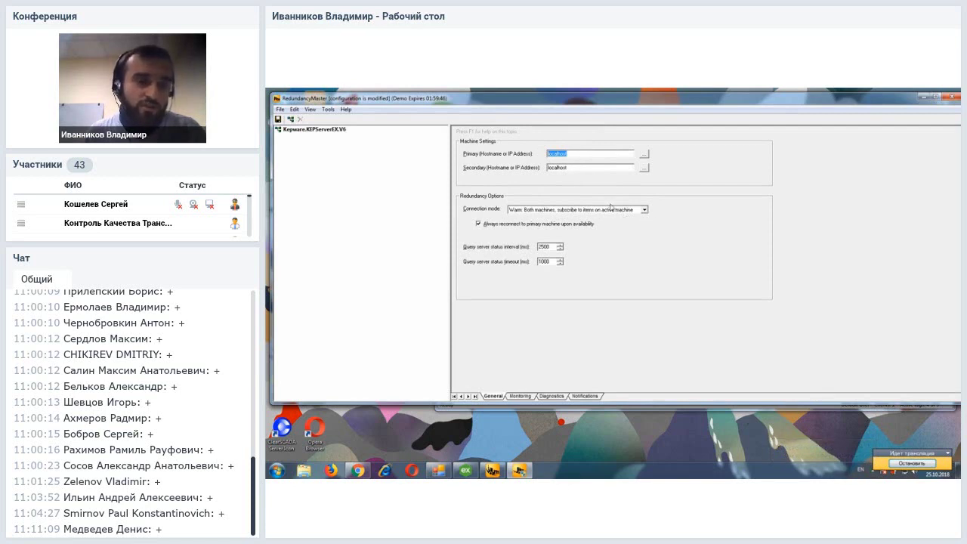
pyautogui.rightClick(309, 130)
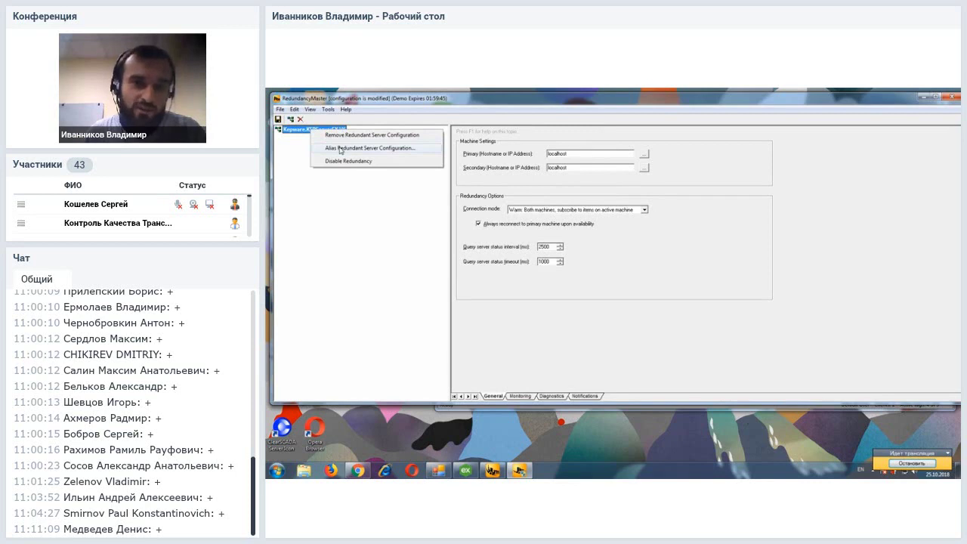
pyautogui.click(345, 148)
pyautogui.click(616, 237)
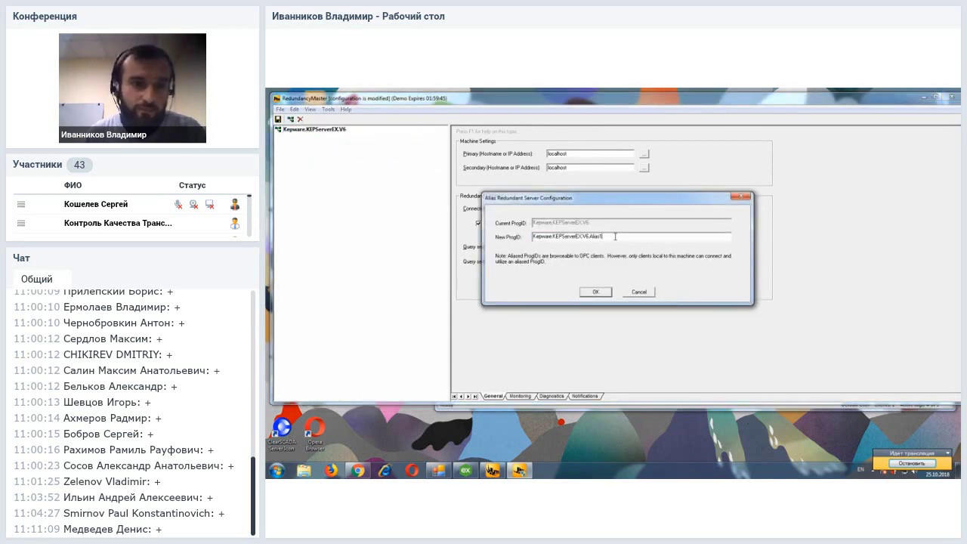
pyautogui.click(597, 292)
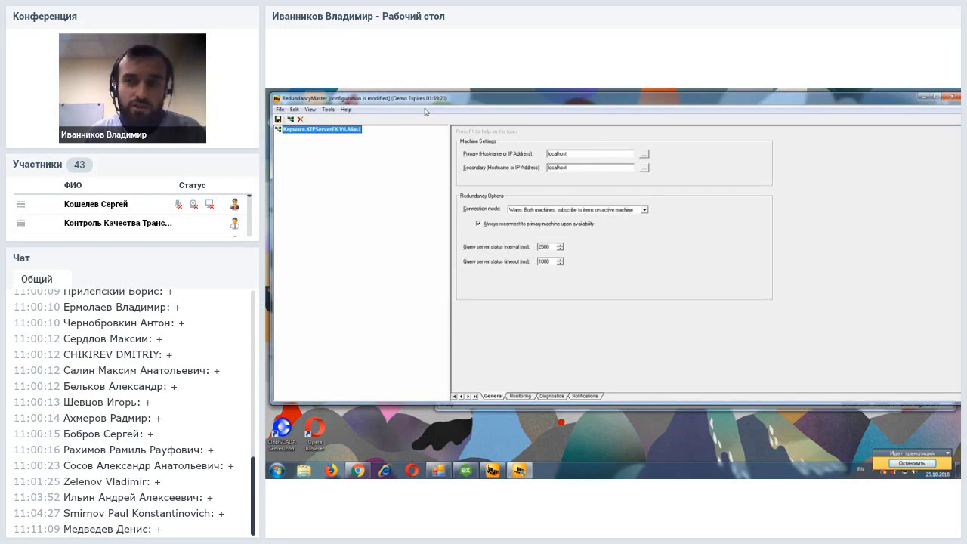
pyautogui.click(924, 99)
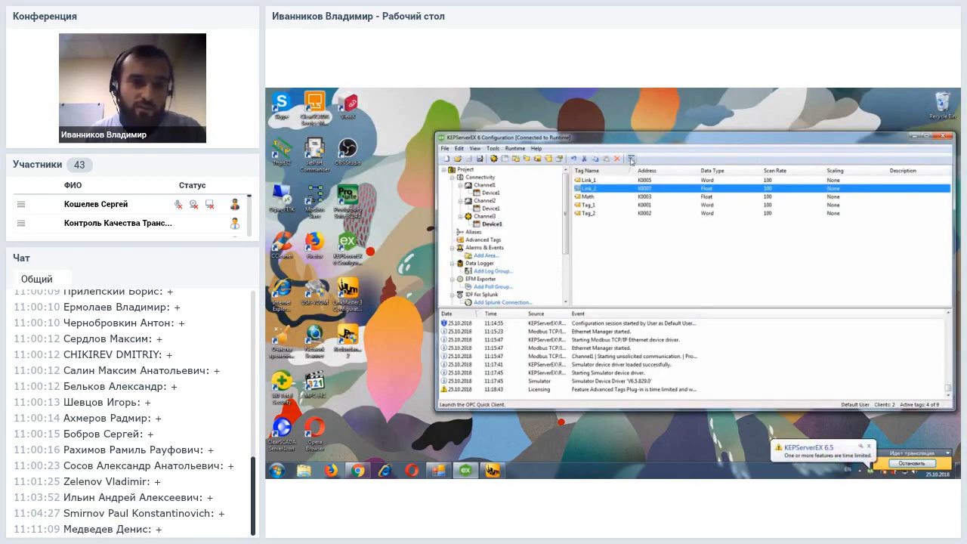
# Launch OPC Quick Client from KEPServerEX and try to connect to the local Kepware.KEPServerEX.V6.Alias1 server
pyautogui.click(634, 160)
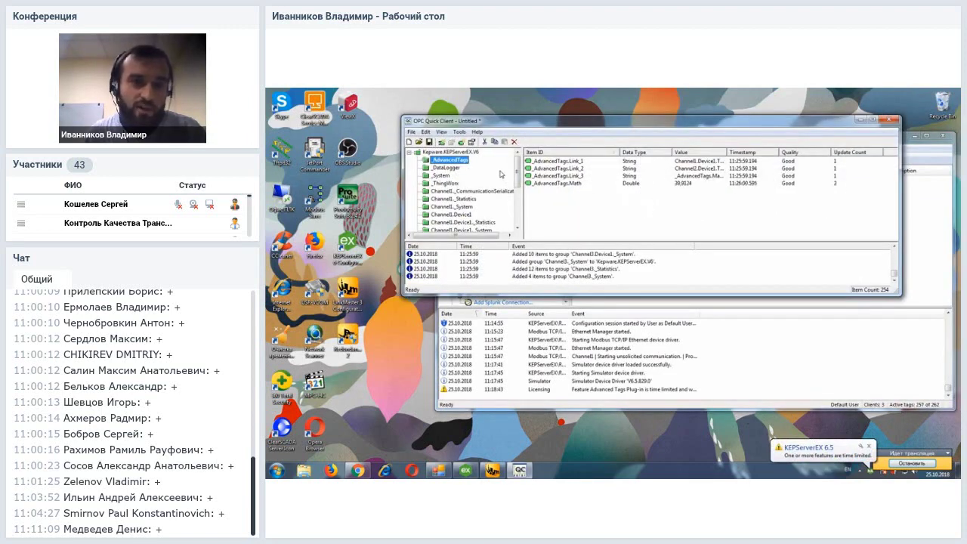
pyautogui.moveTo(518, 170); pyautogui.dragTo(518, 212)
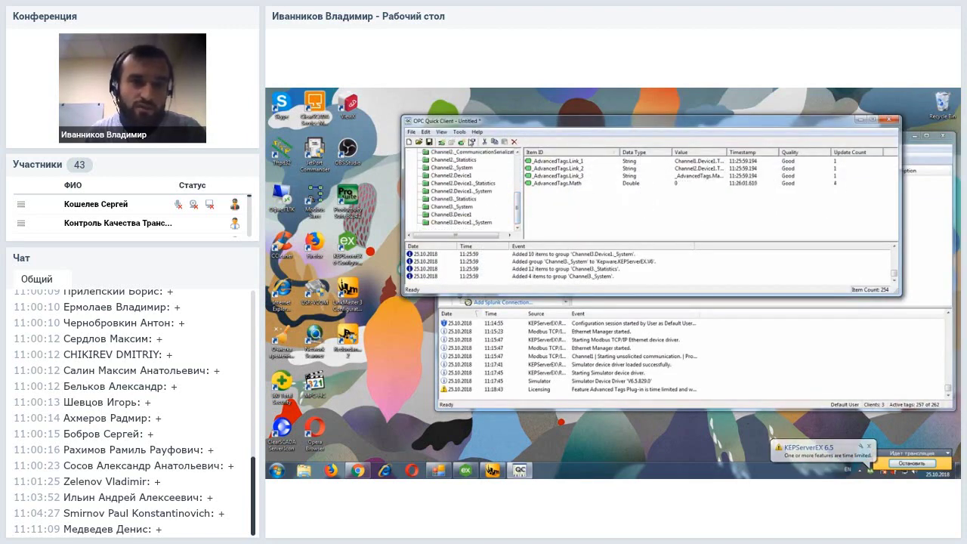
pyautogui.click(443, 142)
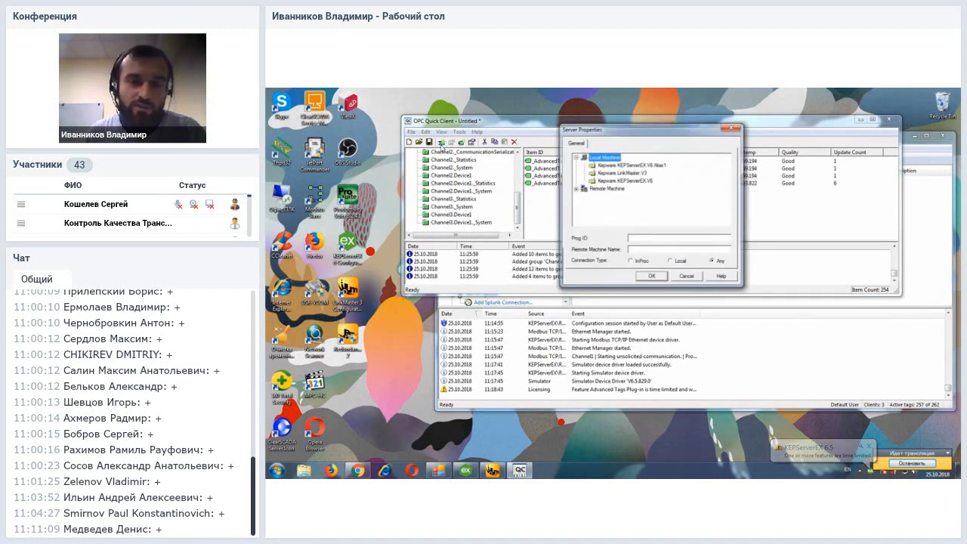
pyautogui.click(667, 165)
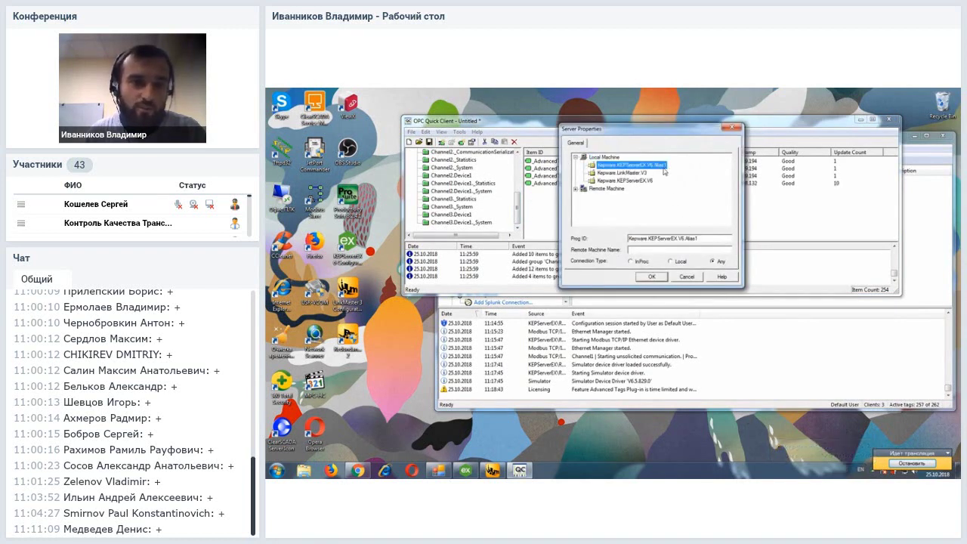
pyautogui.click(651, 277)
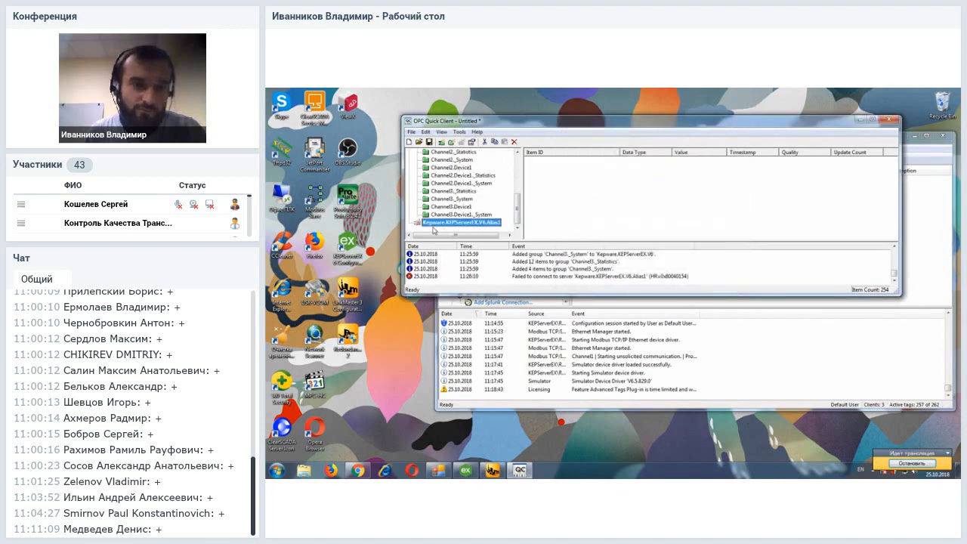
pyautogui.rightClick(436, 227)
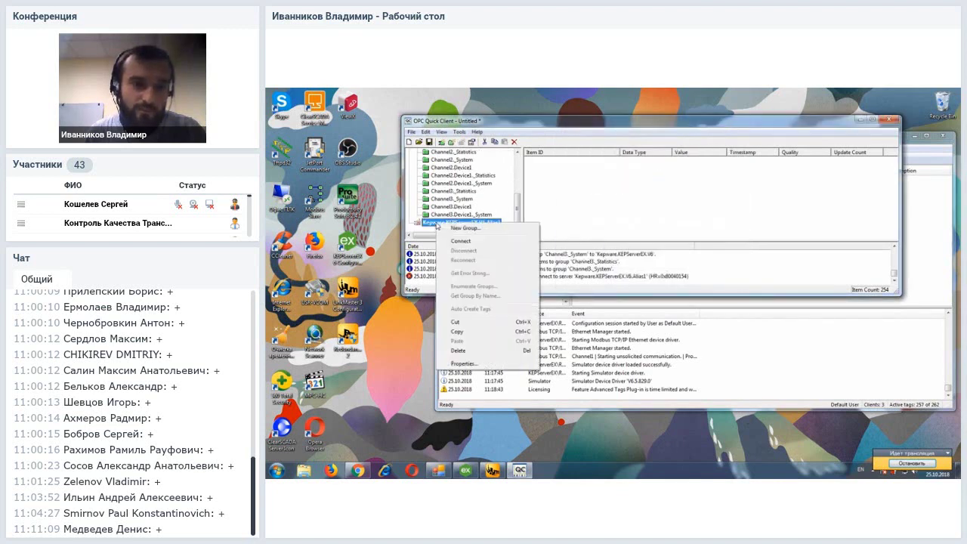
pyautogui.click(463, 241)
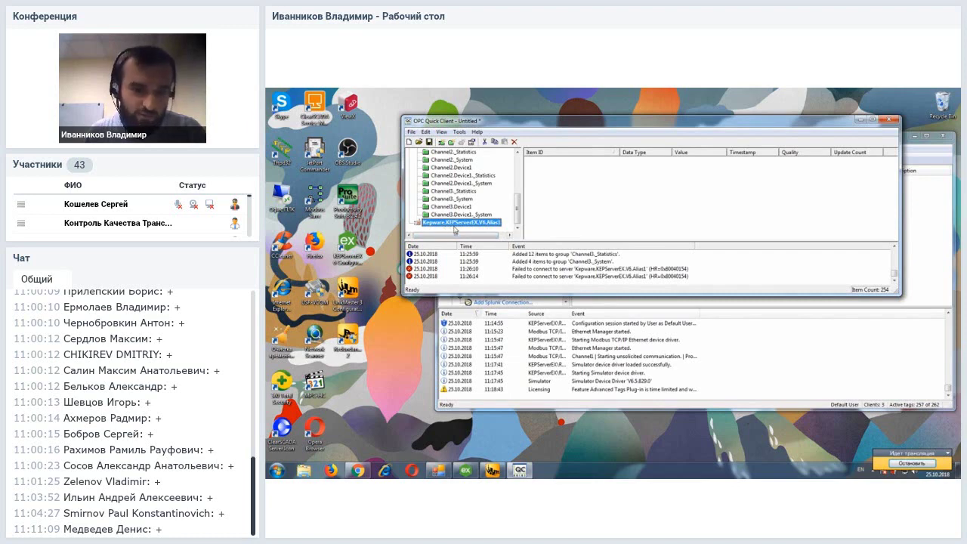
# Reopen the RedundancyMaster configuration window from its running background instance
pyautogui.click(492, 470)
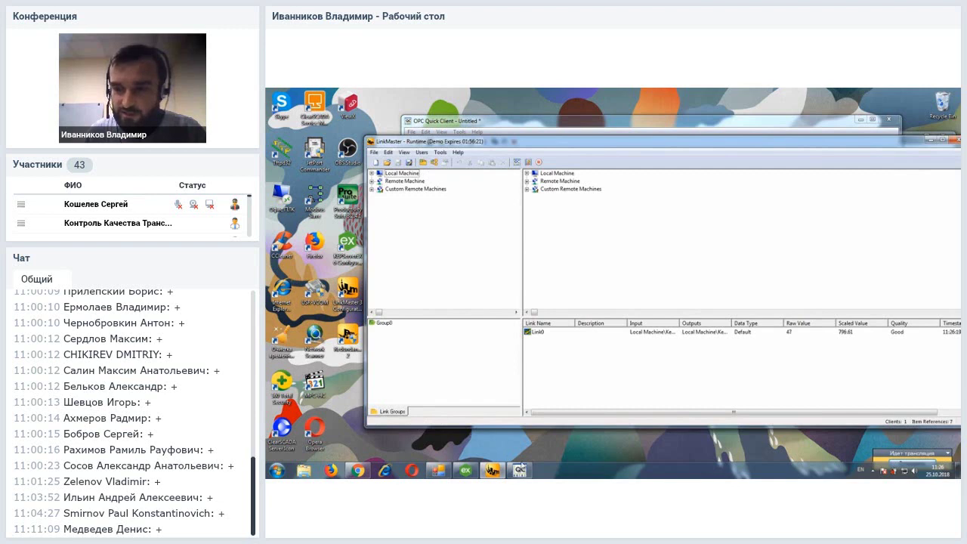
pyautogui.click(873, 471)
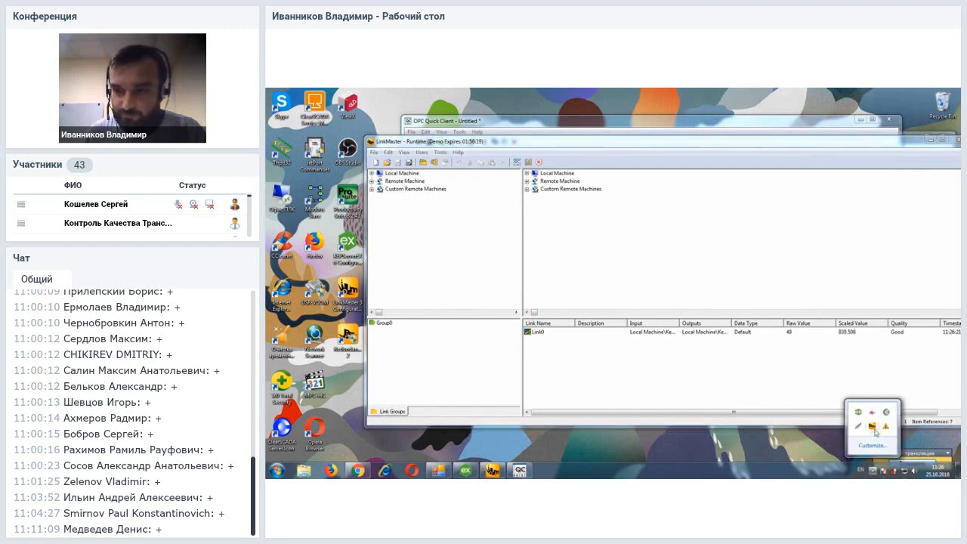
pyautogui.rightClick(874, 429)
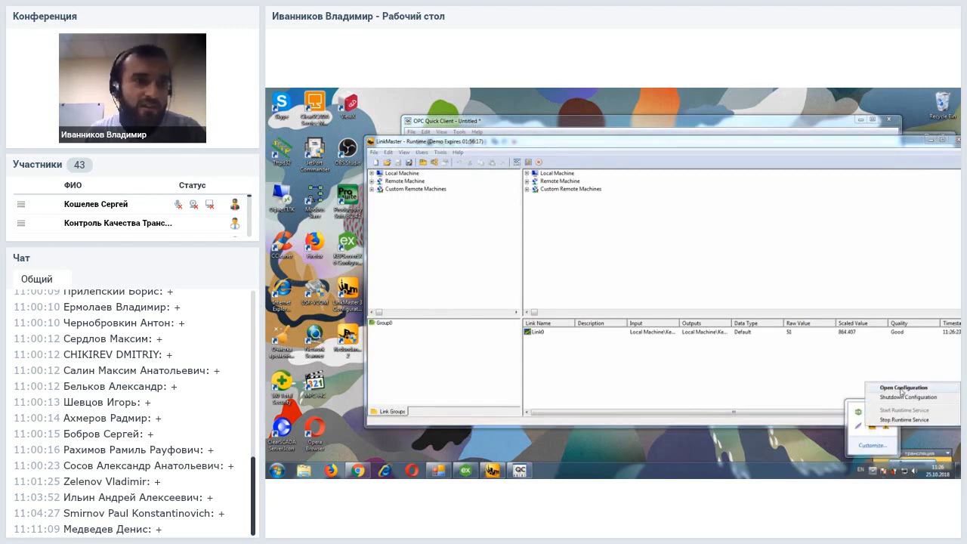
pyautogui.click(902, 387)
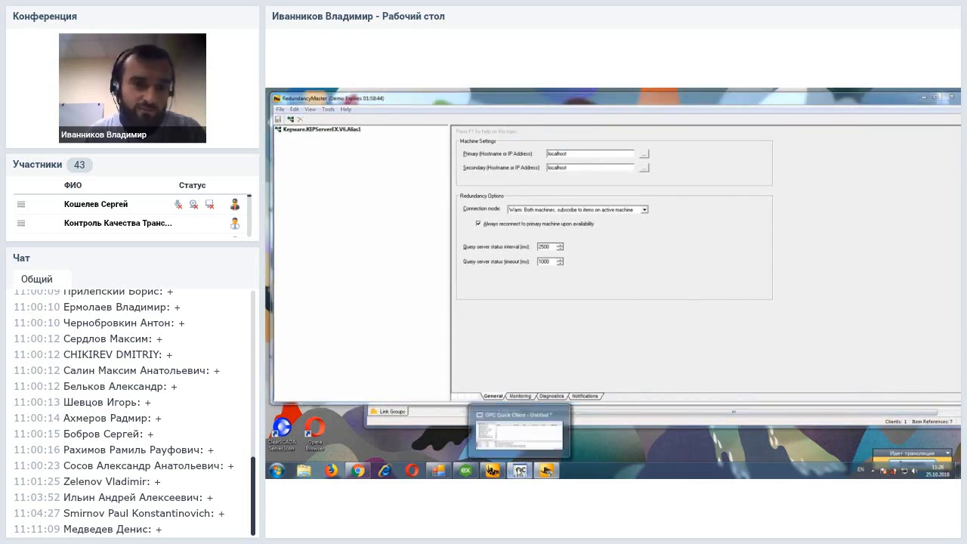
# Switch to OPC Quick Client, delete the Kepware.KEPServerEX.V6.Alias1 server connection, and add it again from the local machine
pyautogui.click(520, 470)
pyautogui.rightClick(452, 227)
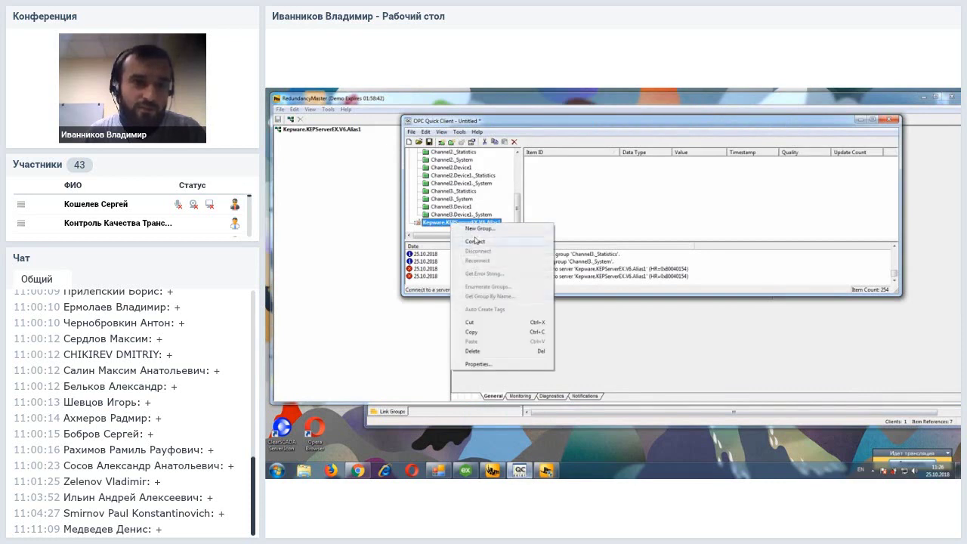
pyautogui.click(475, 353)
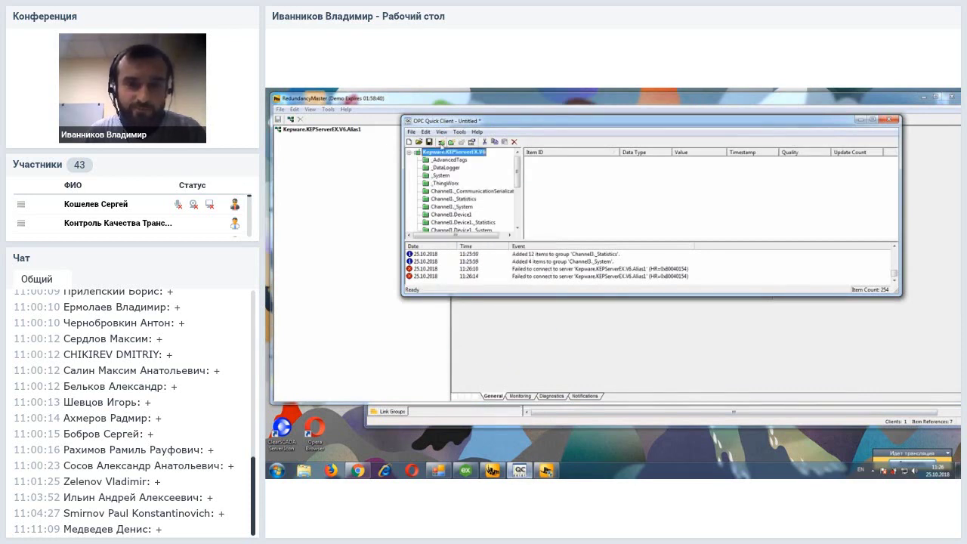
pyautogui.click(442, 141)
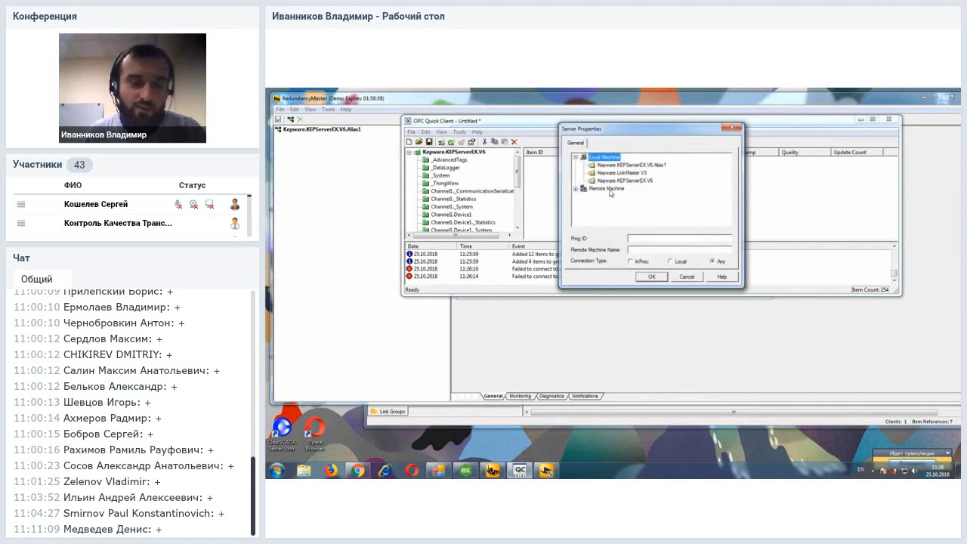
pyautogui.doubleClick(634, 169)
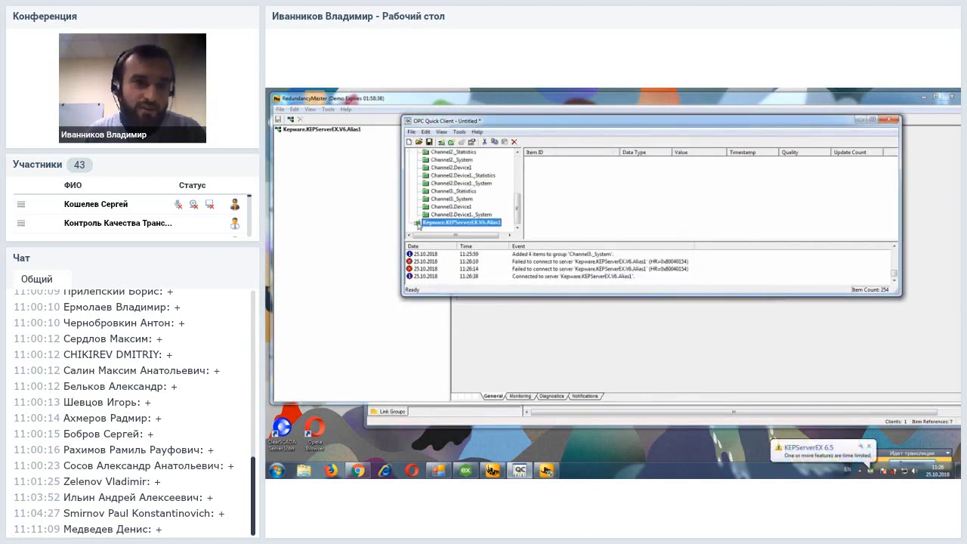
# Add a group named Red to the Kepware.KEPServerEX.V6.Alias1 server connection, keeping the default group properties
pyautogui.click(451, 142)
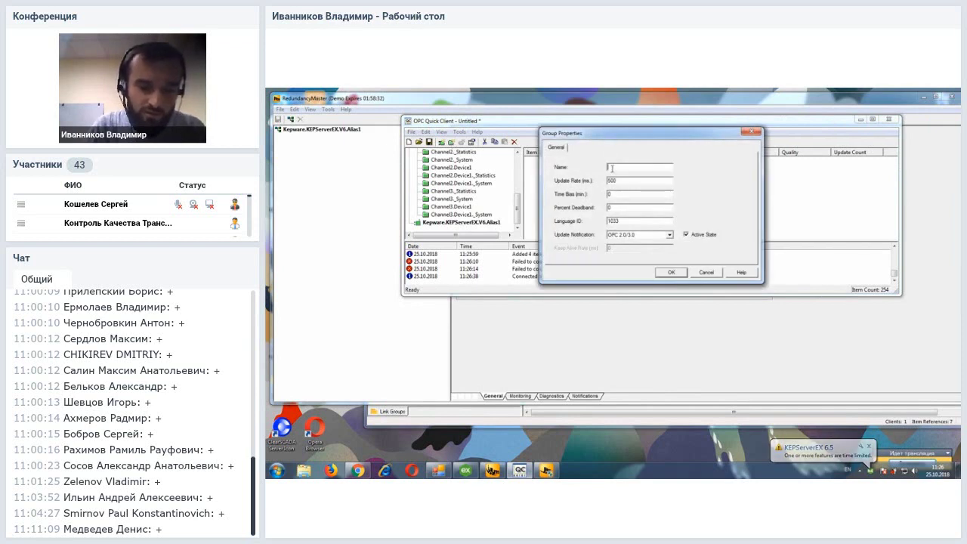
pyautogui.write('Red')
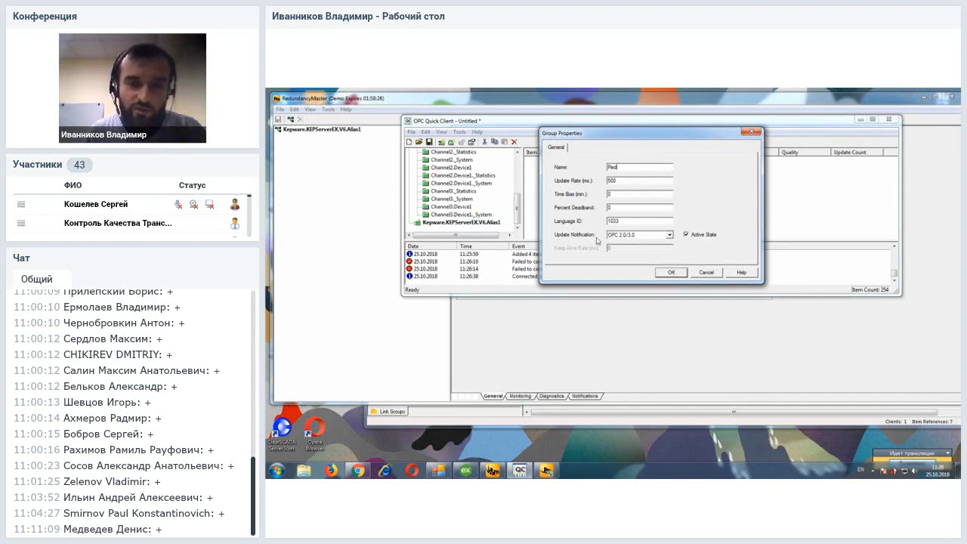
pyautogui.click(672, 274)
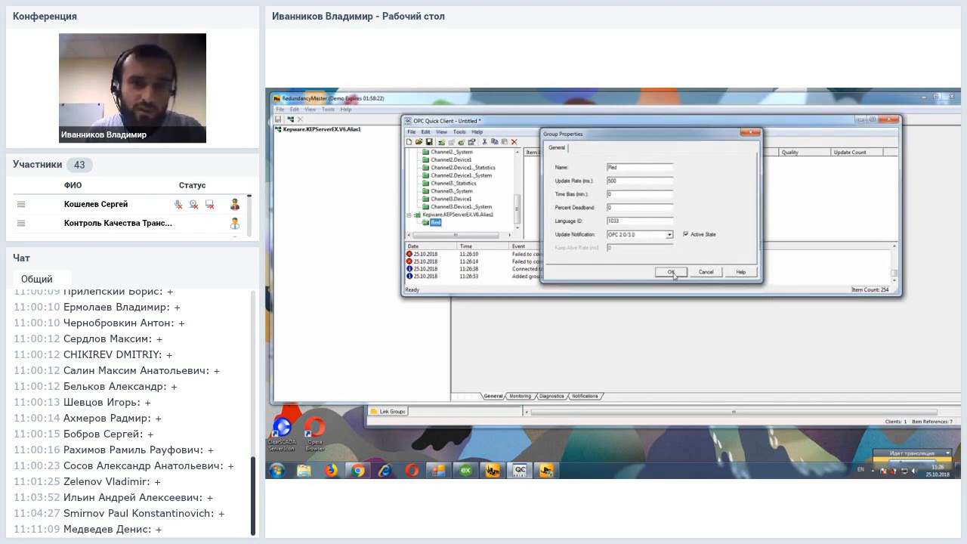
pyautogui.click(462, 143)
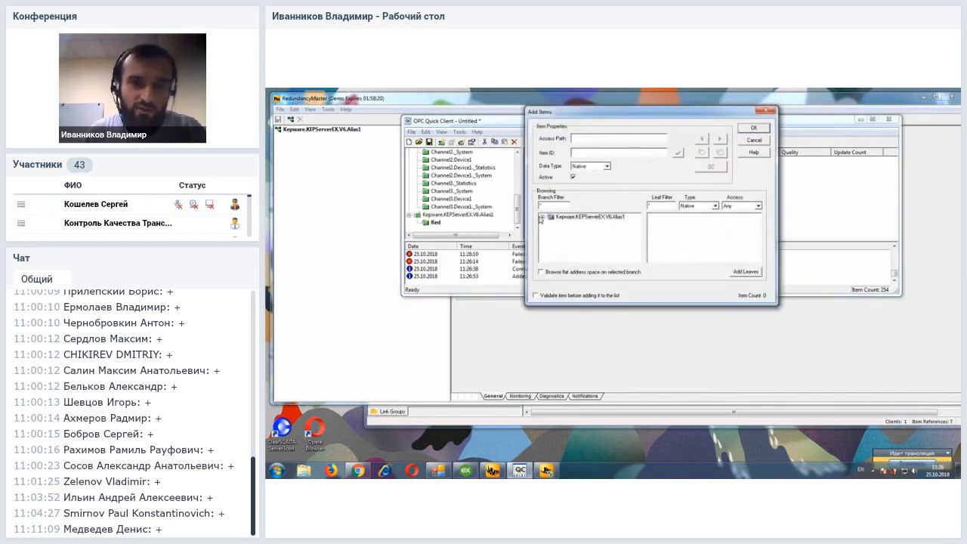
pyautogui.click(542, 217)
pyautogui.moveTo(638, 225); pyautogui.dragTo(637, 251)
pyautogui.click(551, 258)
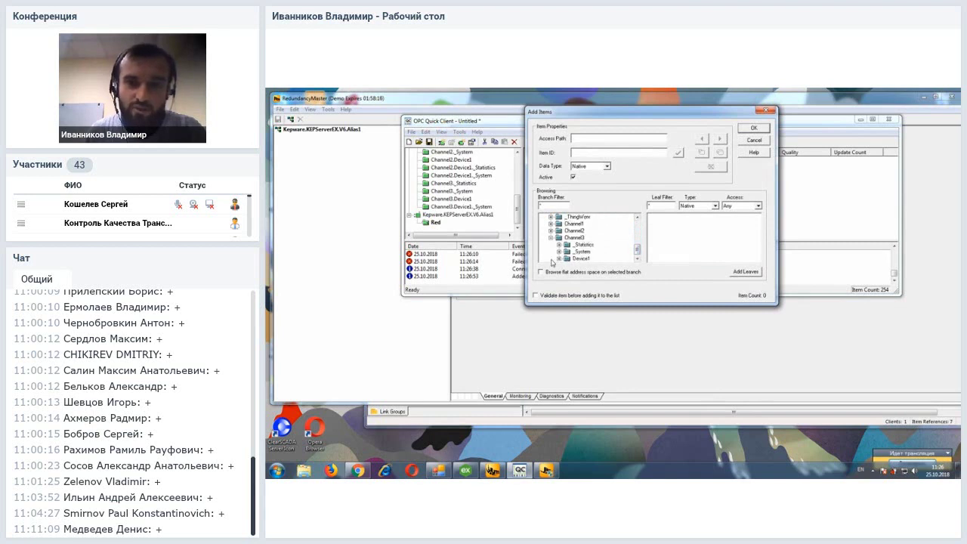
pyautogui.click(582, 259)
pyautogui.click(668, 218)
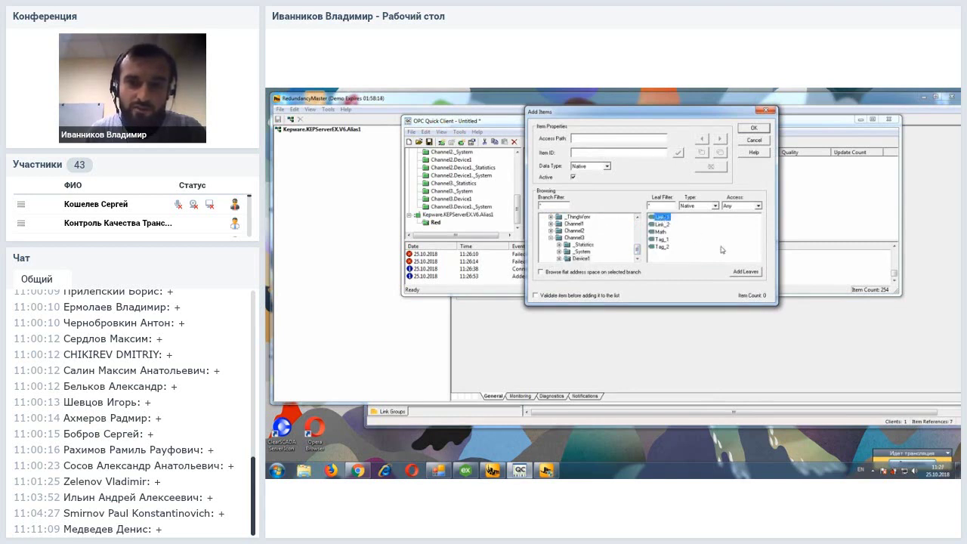
pyautogui.click(748, 272)
pyautogui.click(662, 224)
pyautogui.click(746, 272)
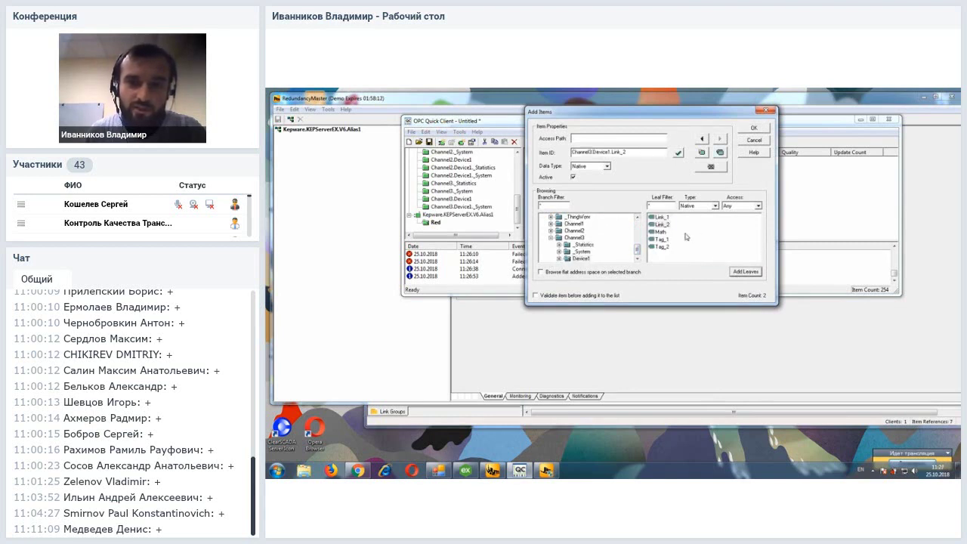
pyautogui.click(660, 232)
pyautogui.click(746, 272)
pyautogui.click(662, 239)
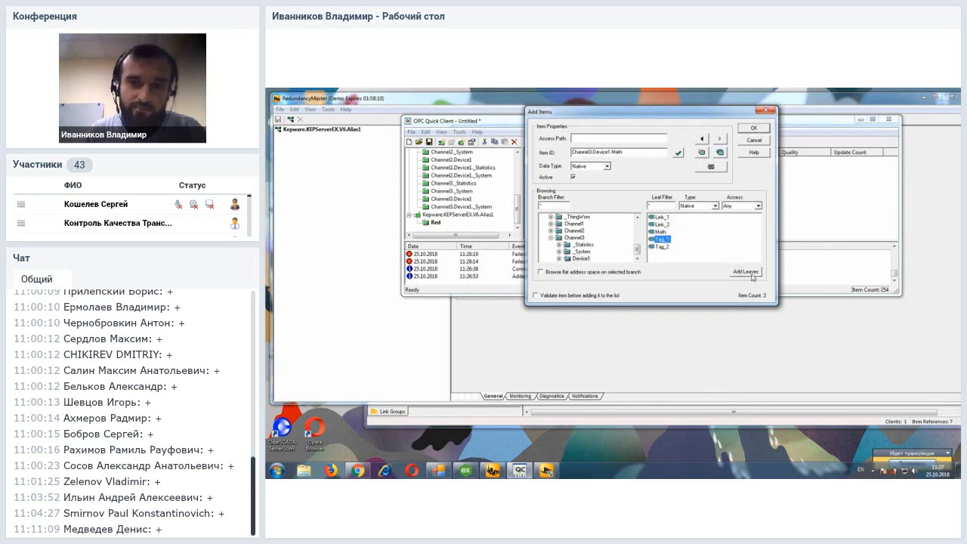
pyautogui.click(746, 272)
pyautogui.click(661, 246)
pyautogui.click(746, 272)
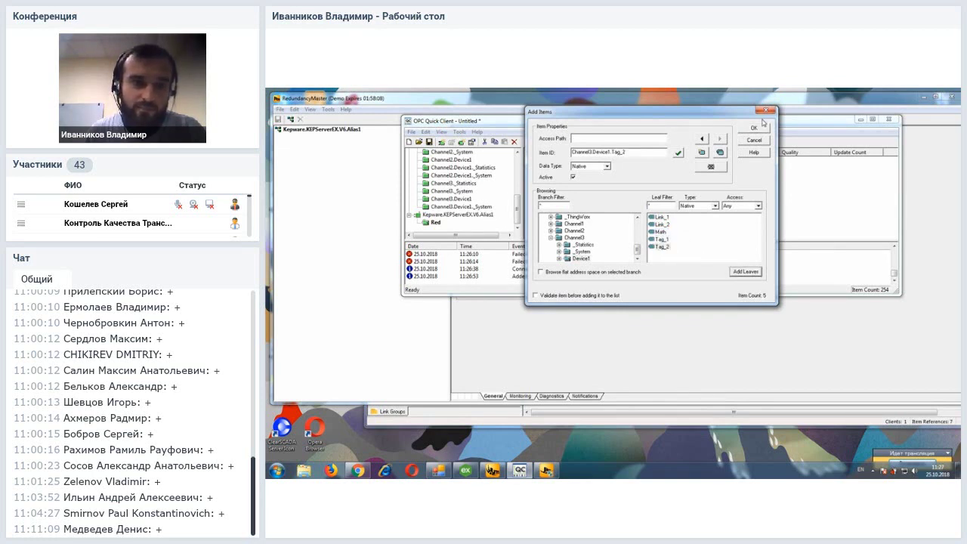
pyautogui.click(769, 112)
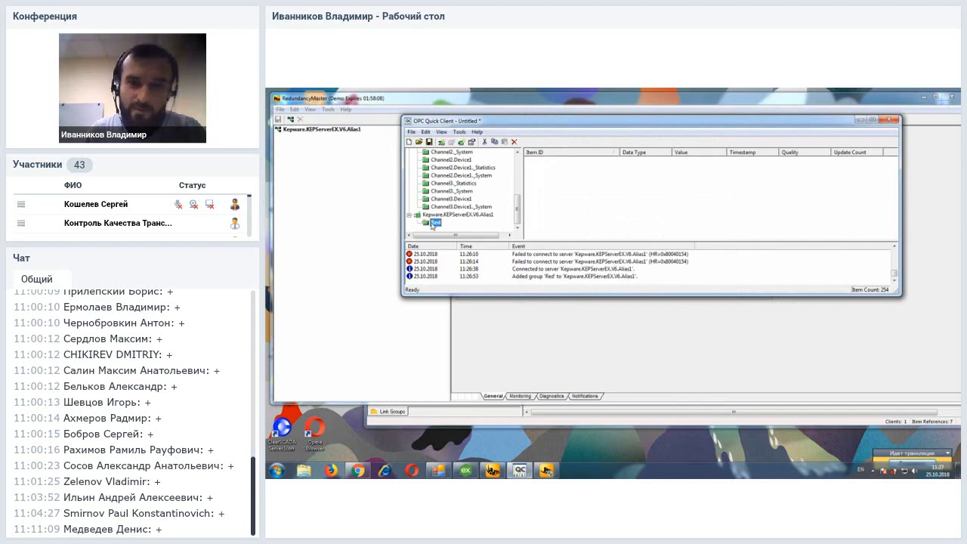
# Add the Math tag from Channel3.Device1 of the aliased server to the Red group
pyautogui.click(461, 142)
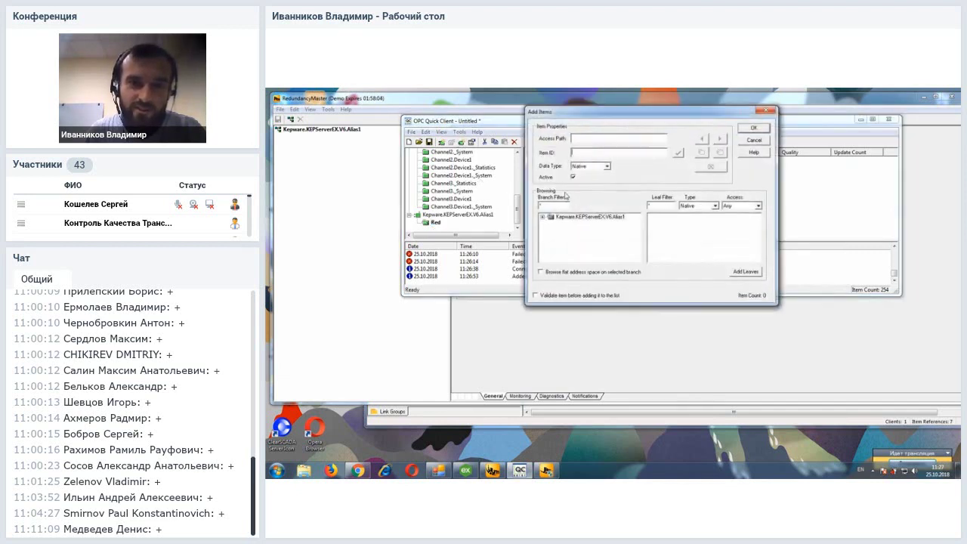
pyautogui.click(542, 217)
pyautogui.scroll(-2, 556, 242)
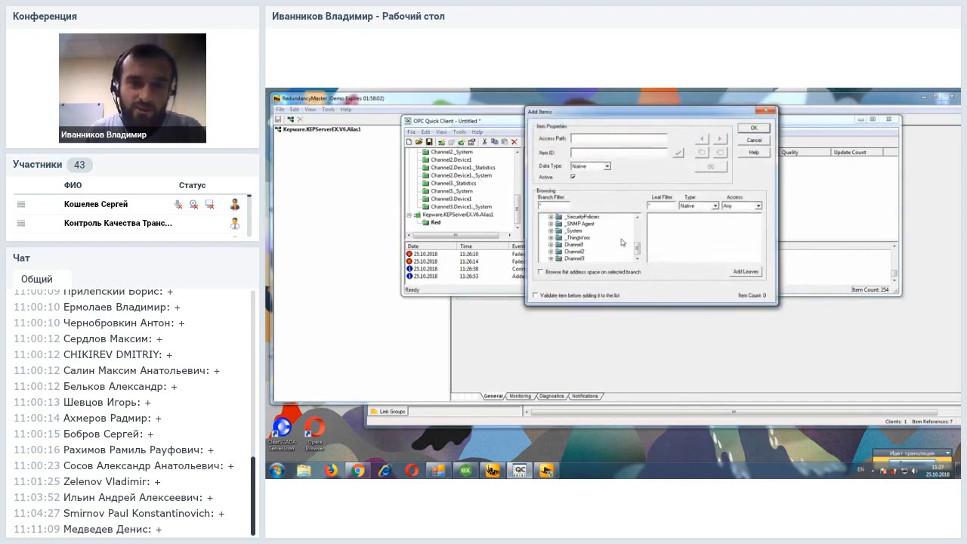
pyautogui.click(551, 258)
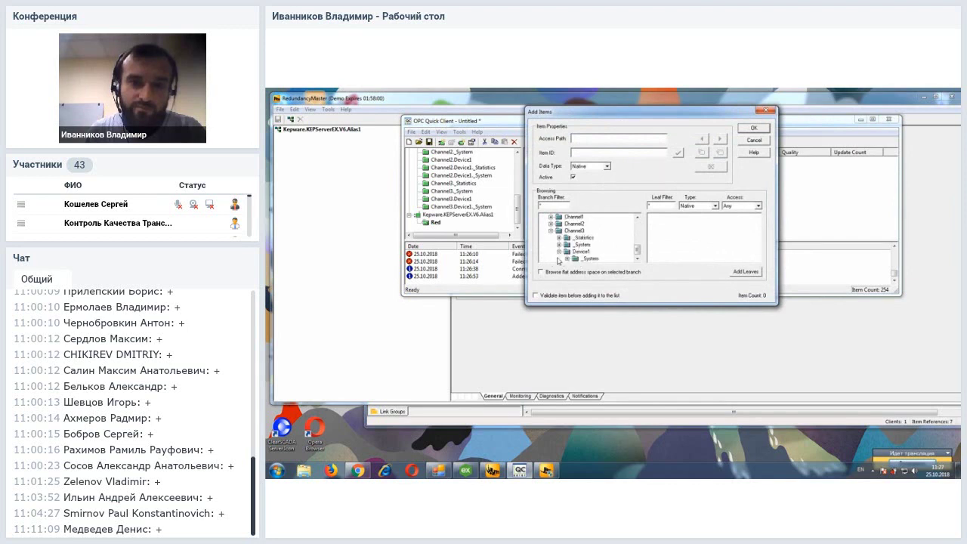
pyautogui.click(560, 259)
pyautogui.click(589, 259)
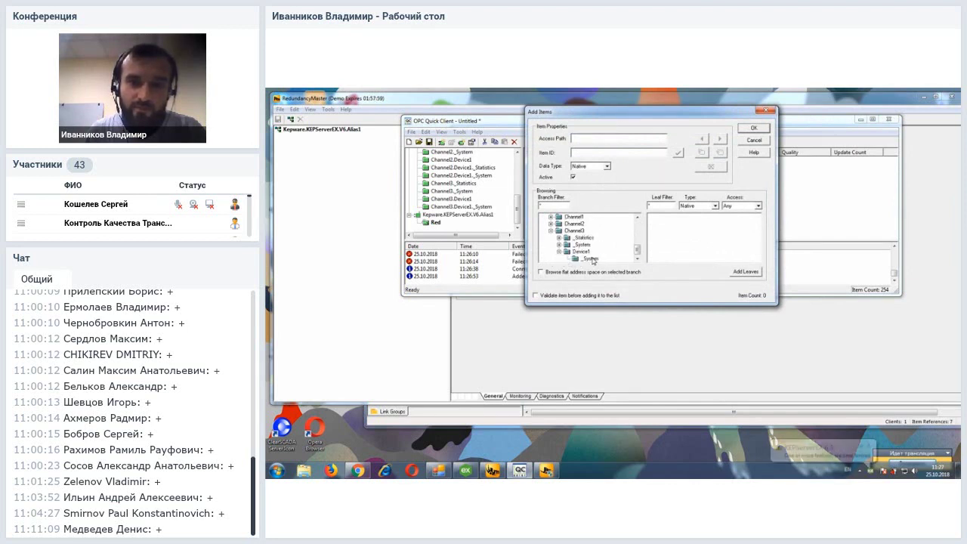
pyautogui.click(582, 252)
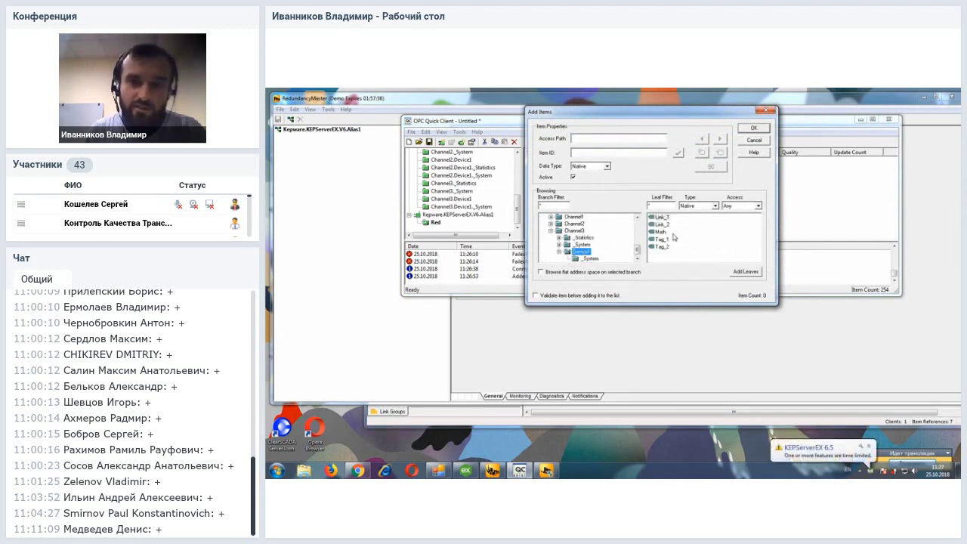
pyautogui.doubleClick(660, 232)
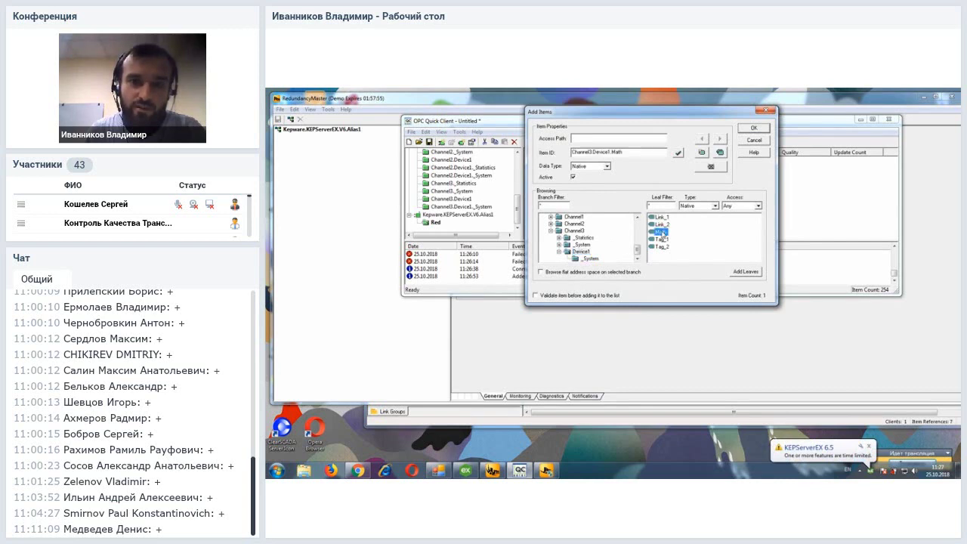
pyautogui.click(753, 128)
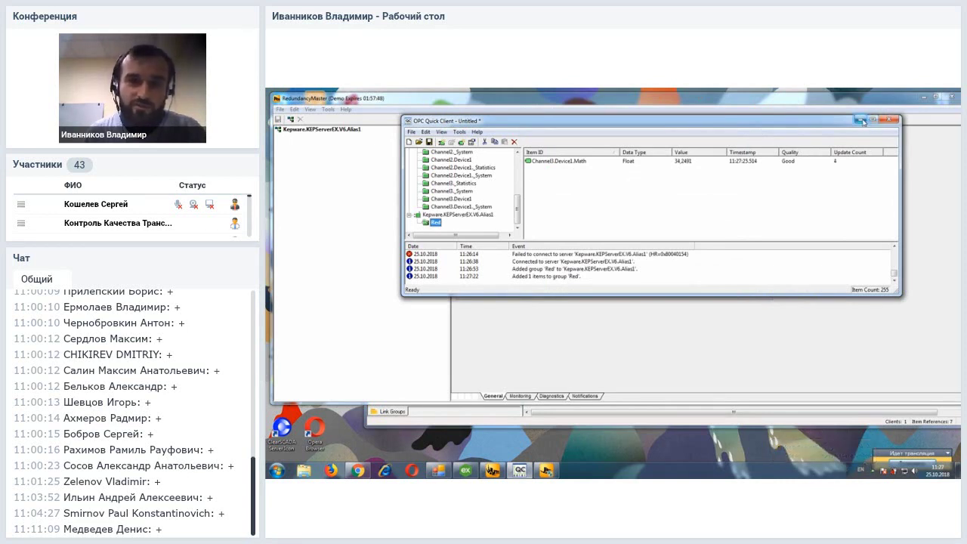
# Close OPC Quick Client without saving changes, and clear the RedundancyMaster window away to return to the KEPServerEX configuration
pyautogui.click(893, 119)
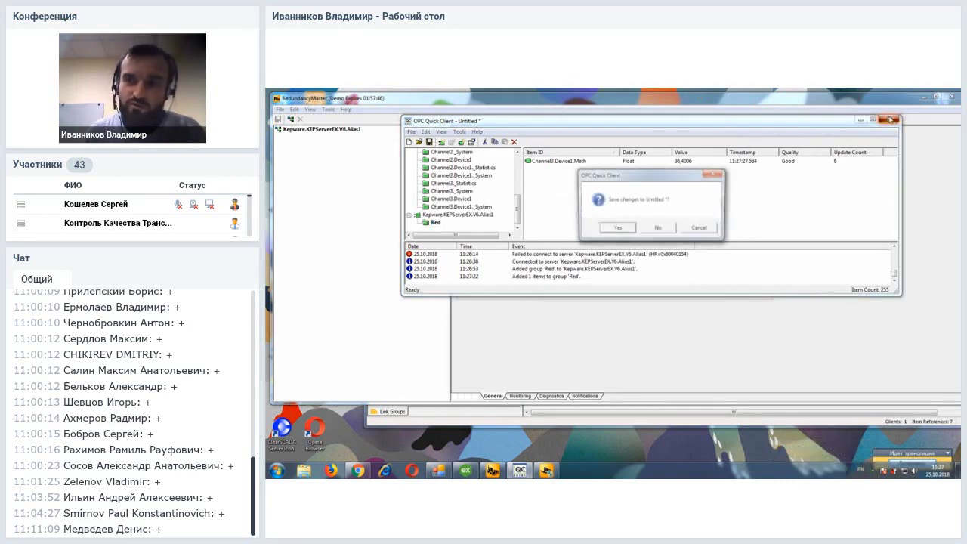
pyautogui.click(656, 228)
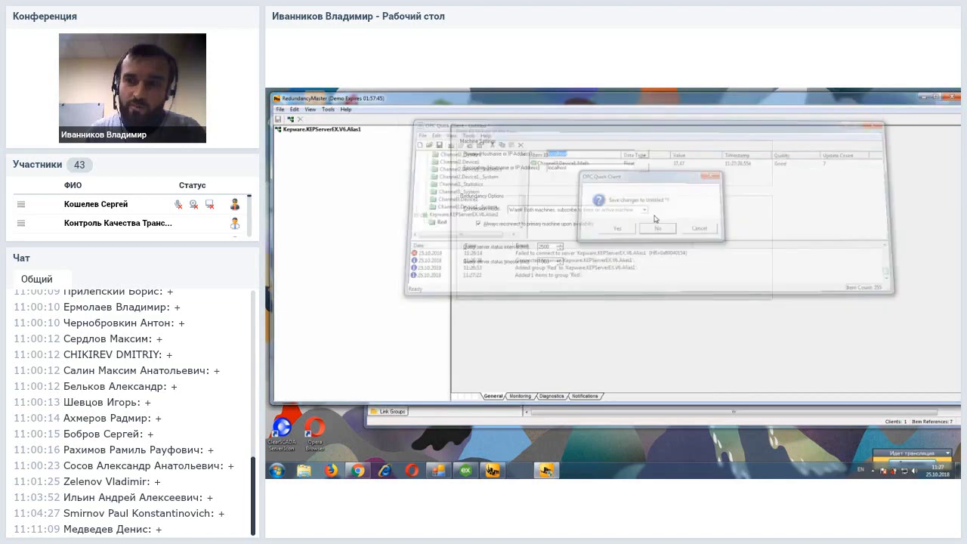
pyautogui.click(923, 97)
pyautogui.click(954, 140)
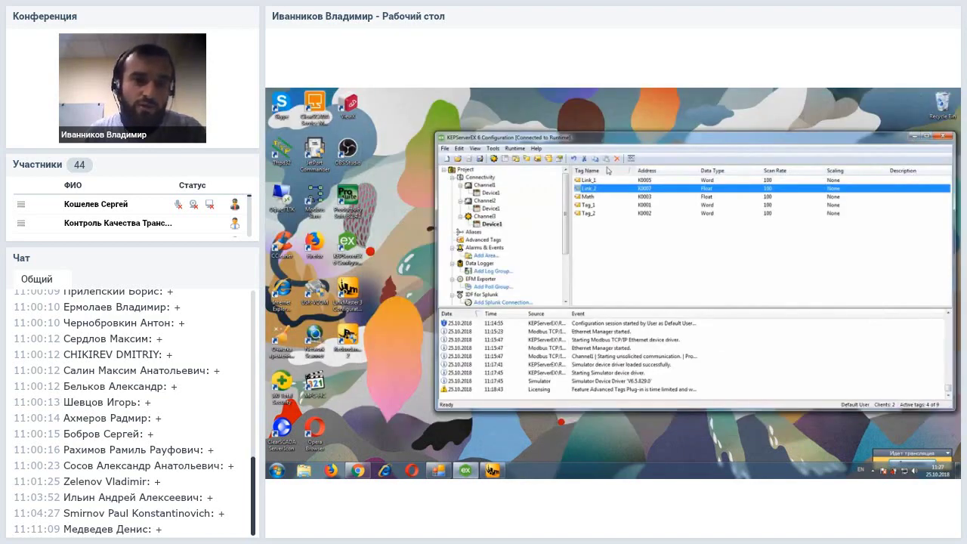
# Set the redundancy secondary path of Channel1's Device1 to Channel2.Device1 and apply the property changes
pyautogui.click(492, 192)
pyautogui.doubleClick(492, 193)
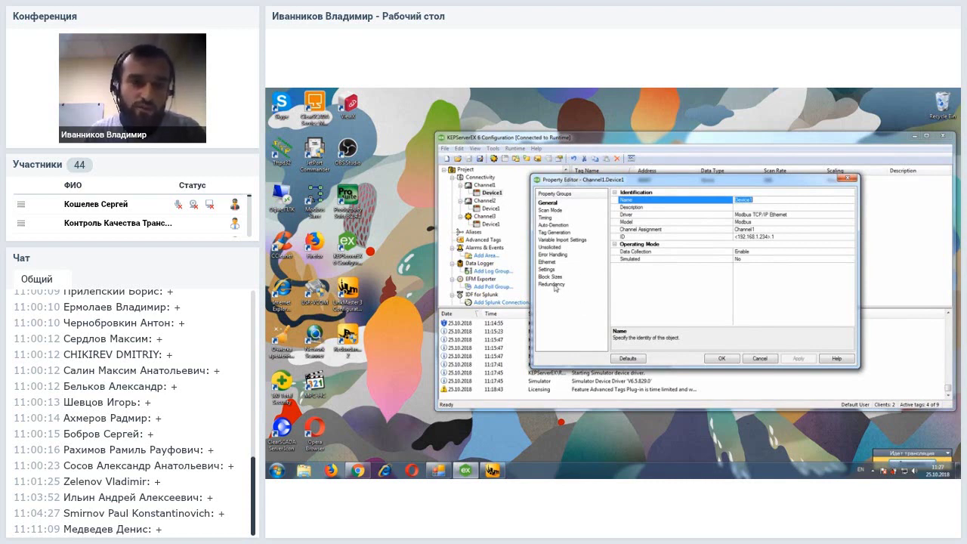
pyautogui.click(554, 285)
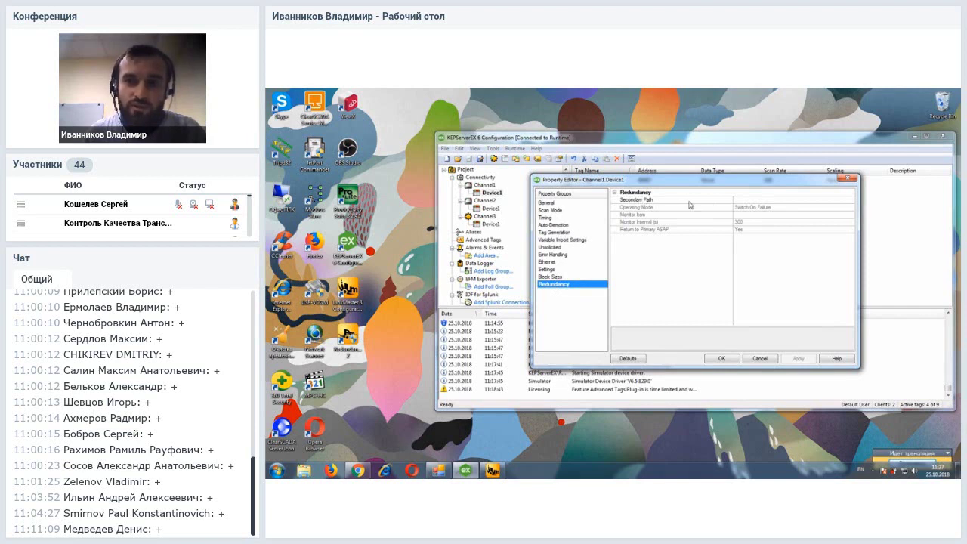
pyautogui.click(847, 200)
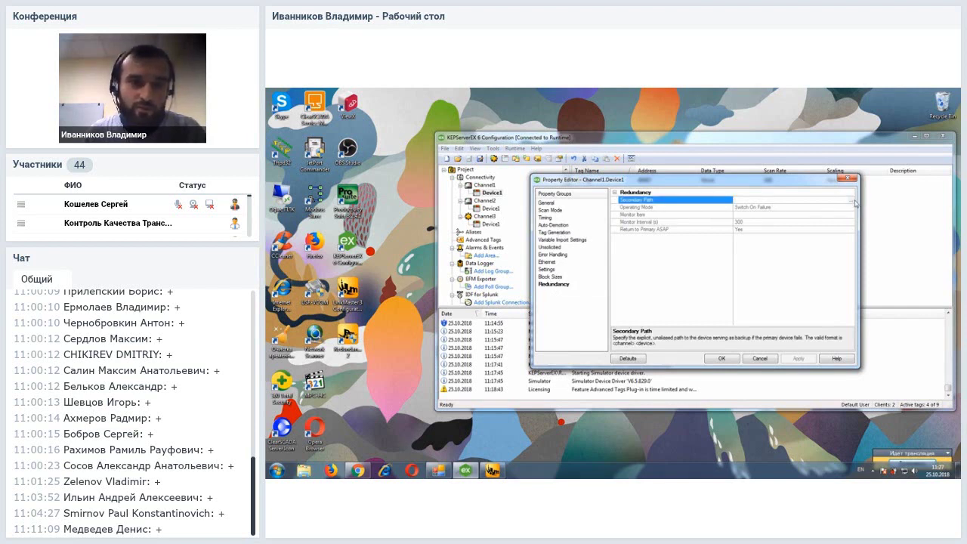
pyautogui.click(855, 201)
pyautogui.click(389, 163)
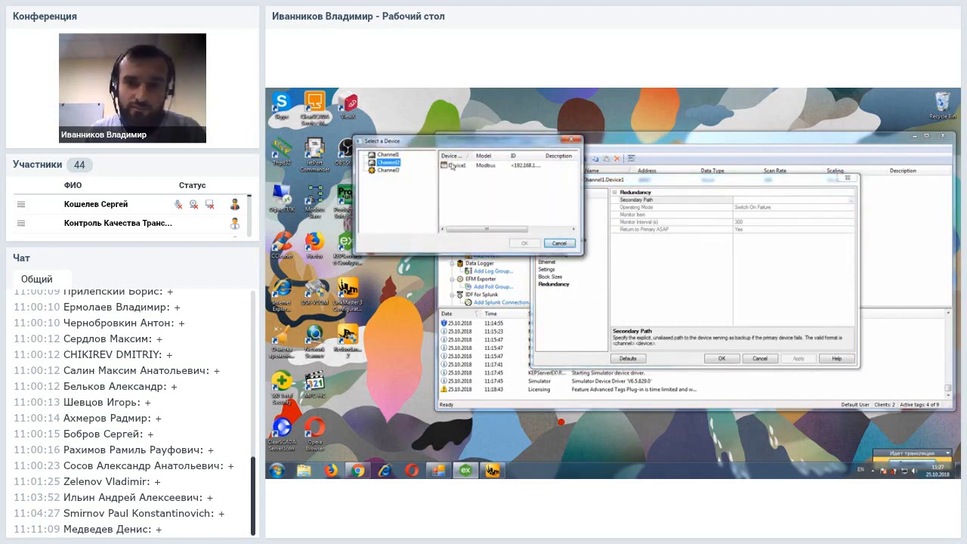
pyautogui.doubleClick(462, 166)
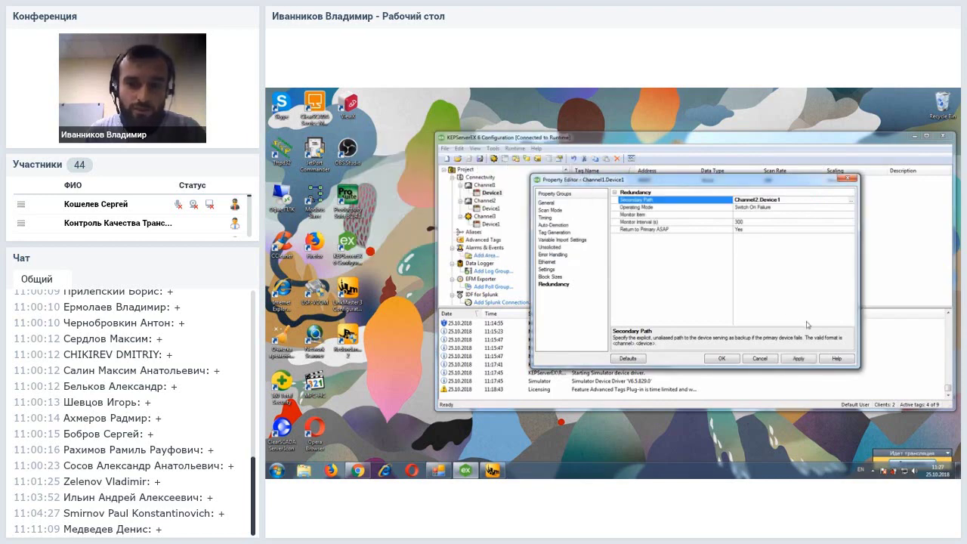
pyautogui.click(799, 359)
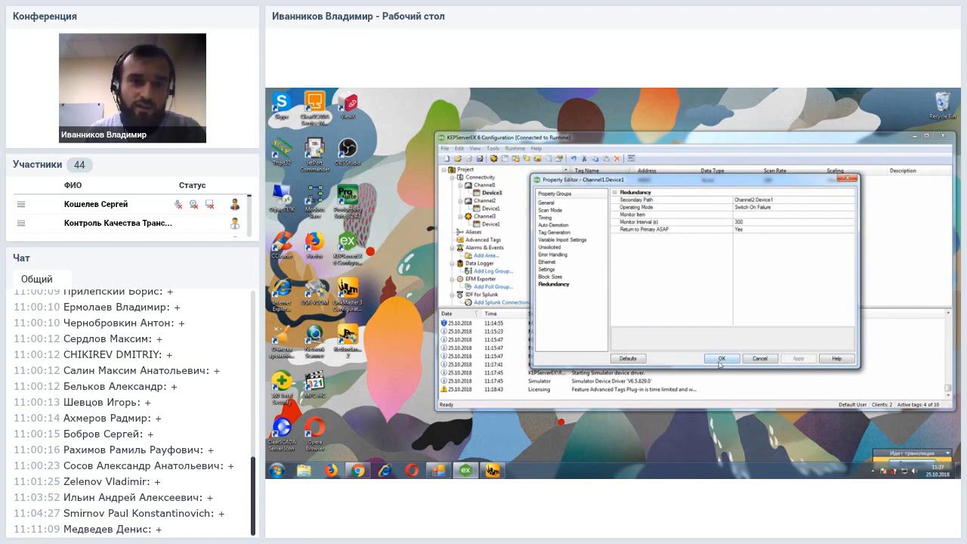
pyautogui.click(720, 363)
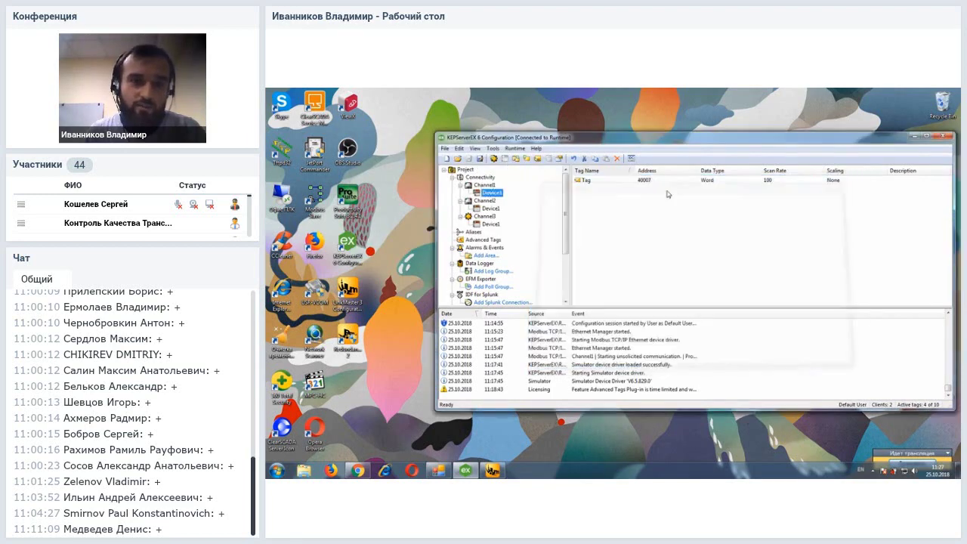
# Launch OPC Quick Client from the KEPServerEX configuration and view the live tag values of the Channel3.Device1 group
pyautogui.click(632, 160)
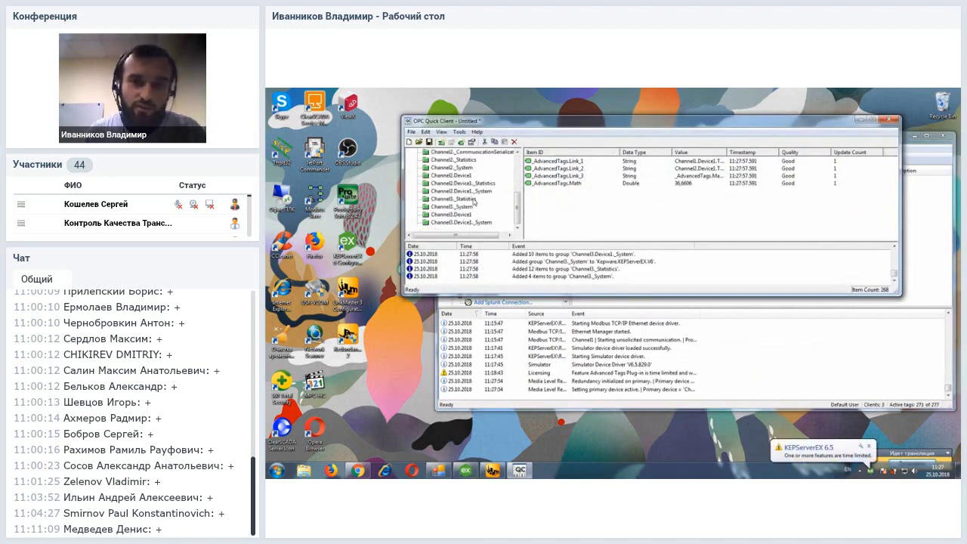
pyautogui.click(463, 214)
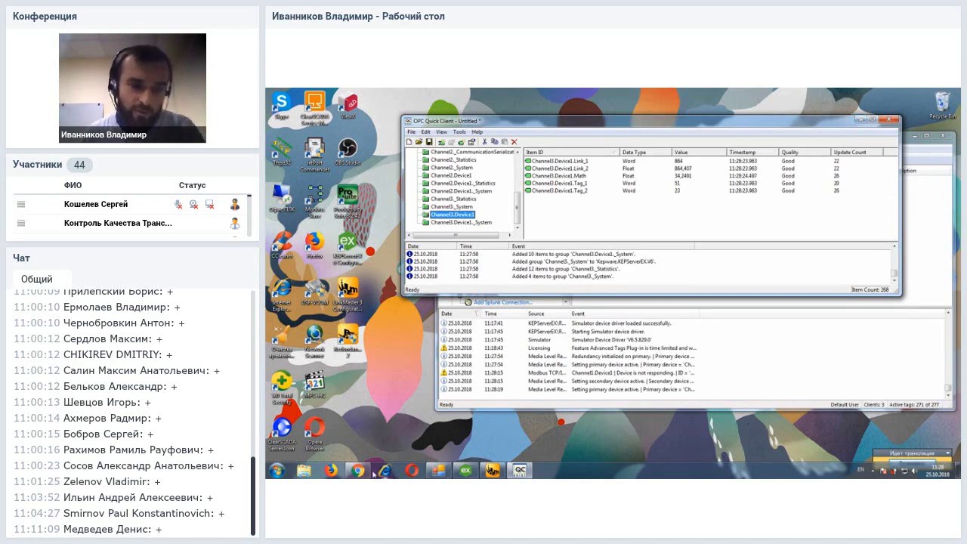
# Switch to the web conference in Chrome and show the Kepware presentation instead of the desktop broadcast
pyautogui.moveTo(358, 471)
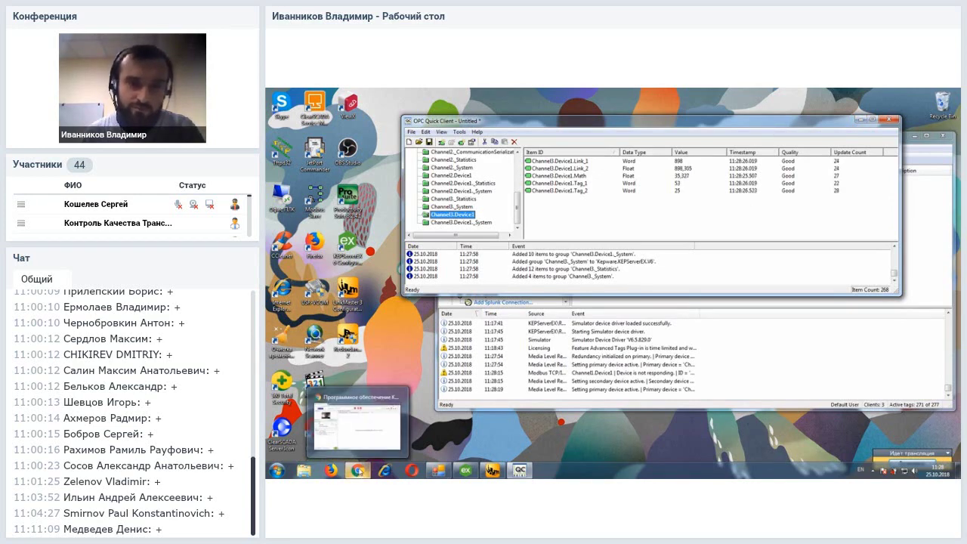
pyautogui.click(358, 471)
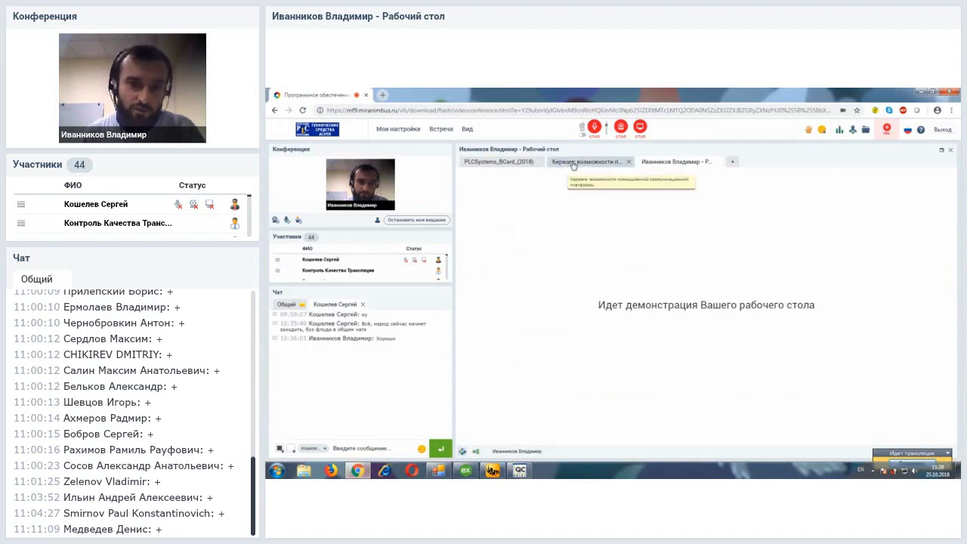
pyautogui.click(563, 168)
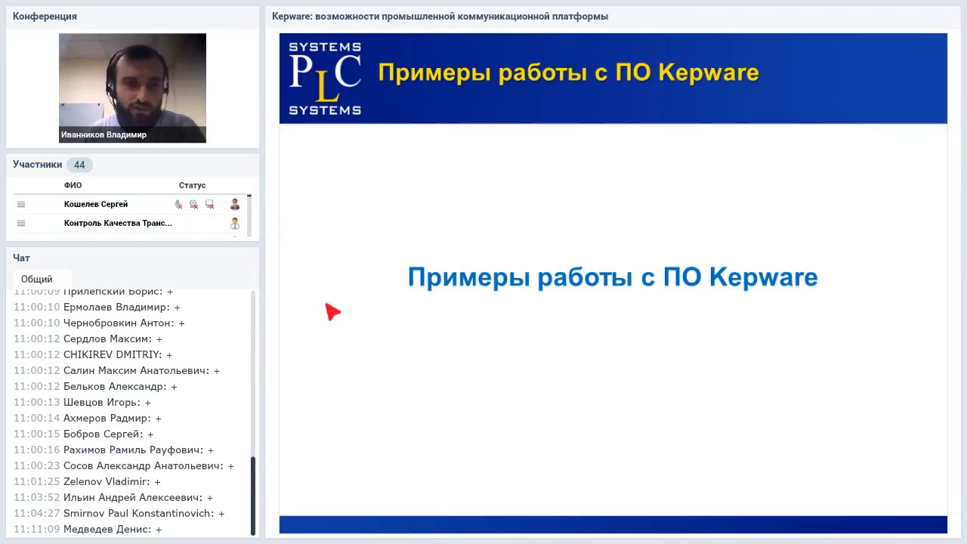